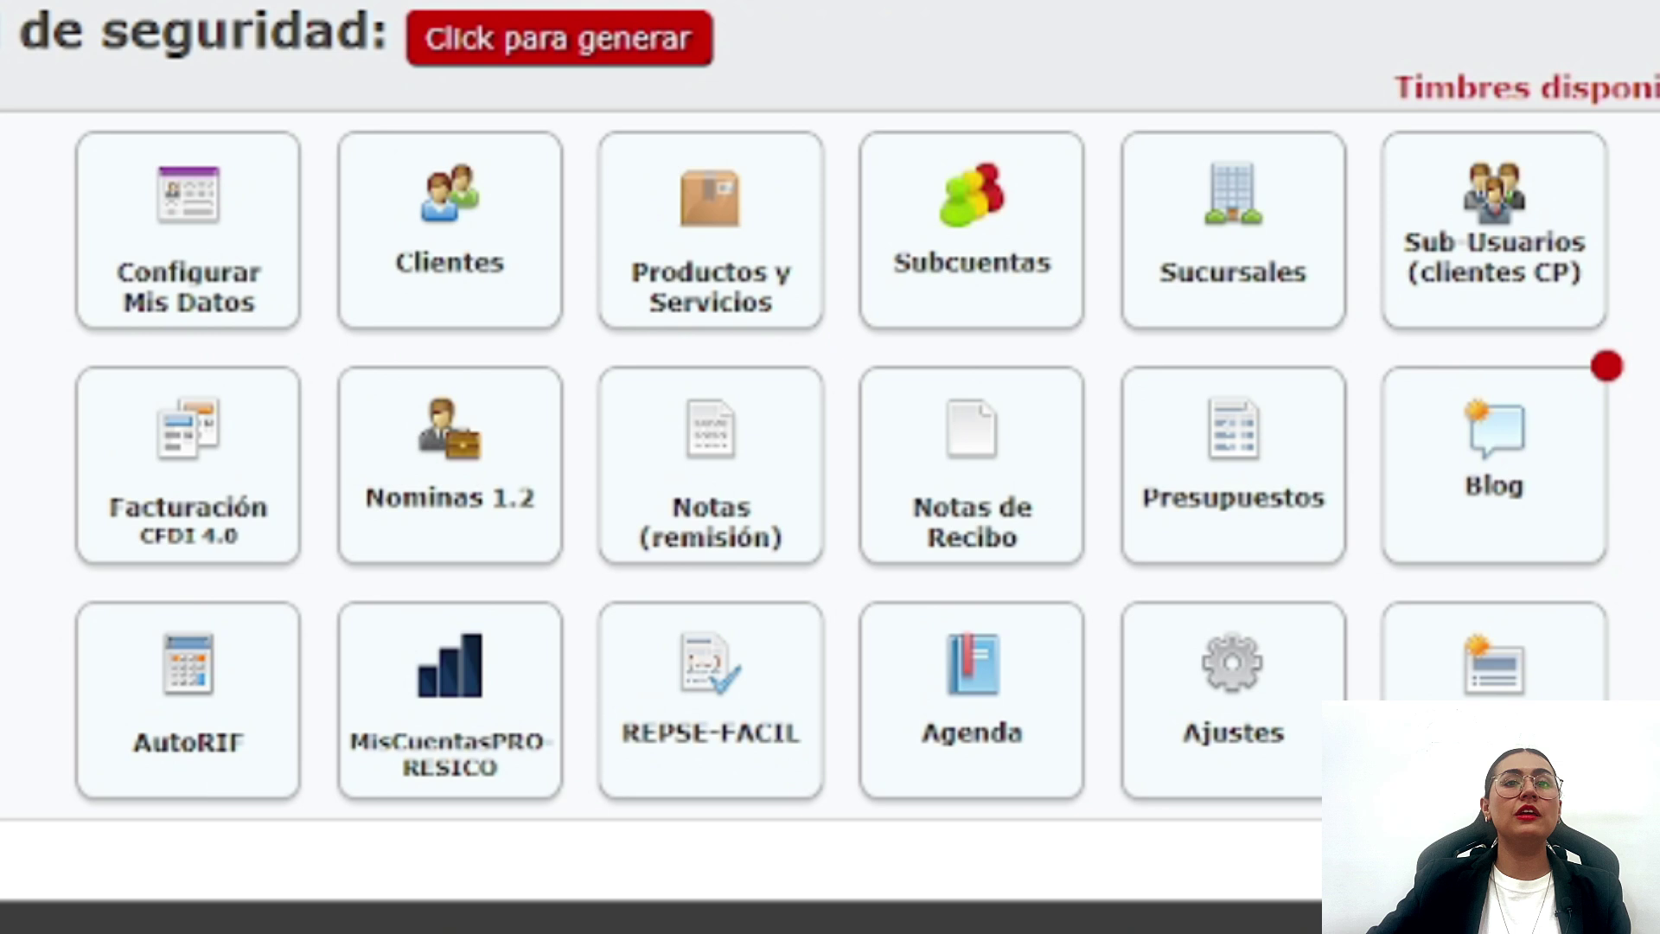
- Open the Nominas 1.2 module and go to the payroll area of the NOMINAS sub-user
{"action": "left_click", "coordinate": [472, 530]}
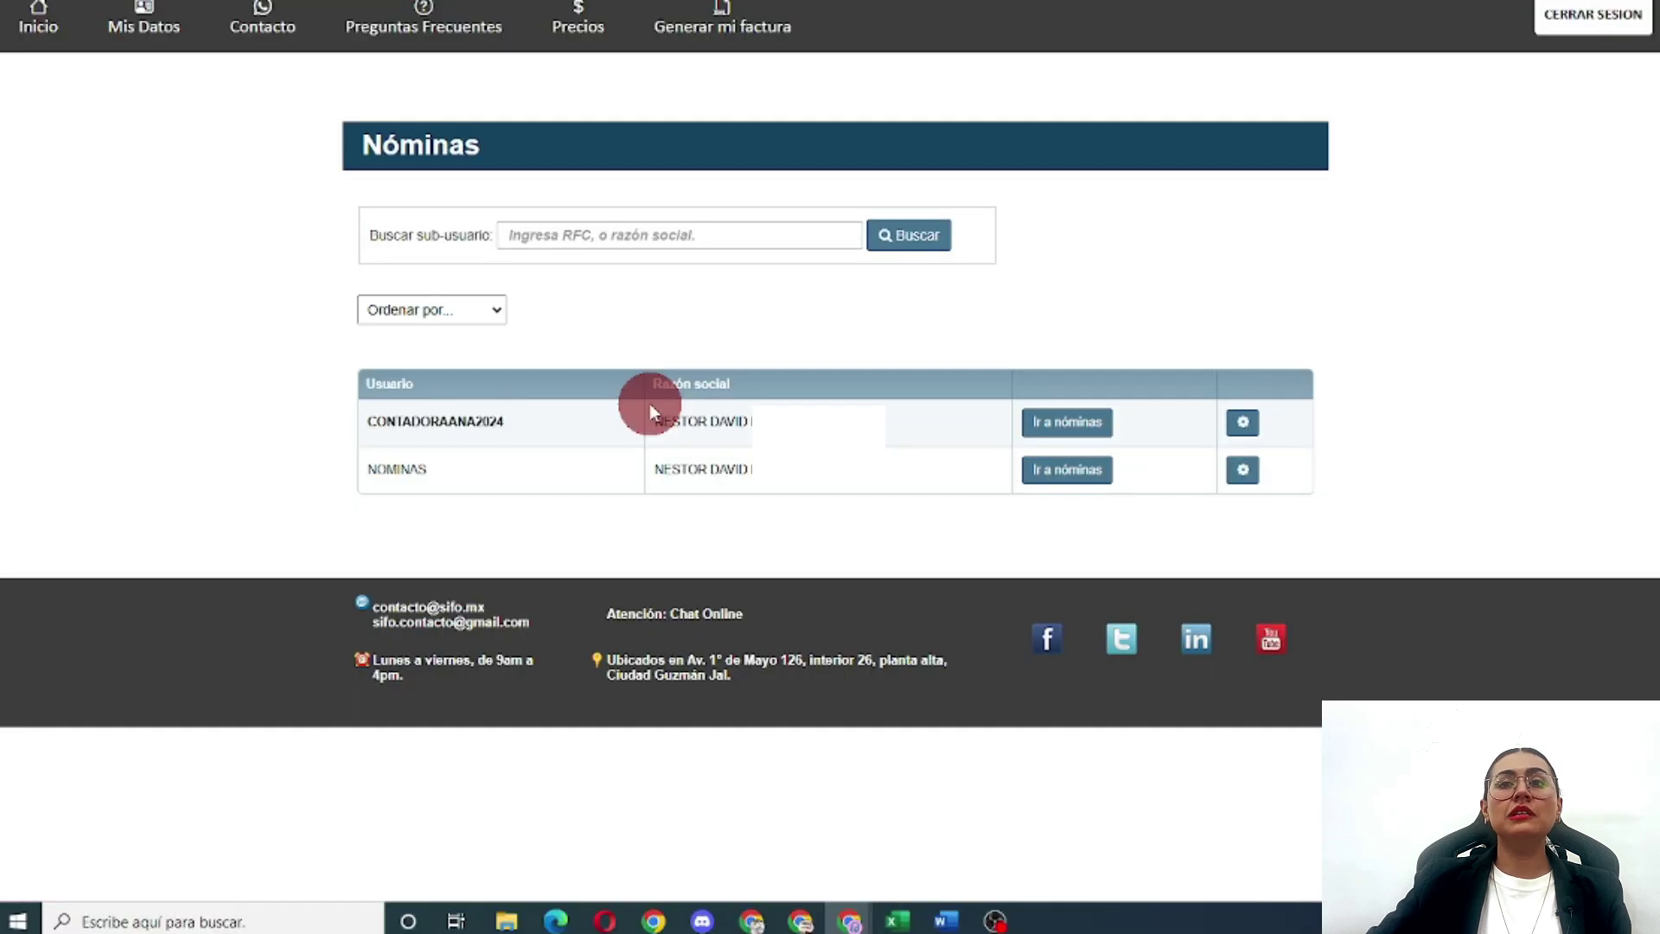
{"action": "left_click", "coordinate": [1054, 474]}
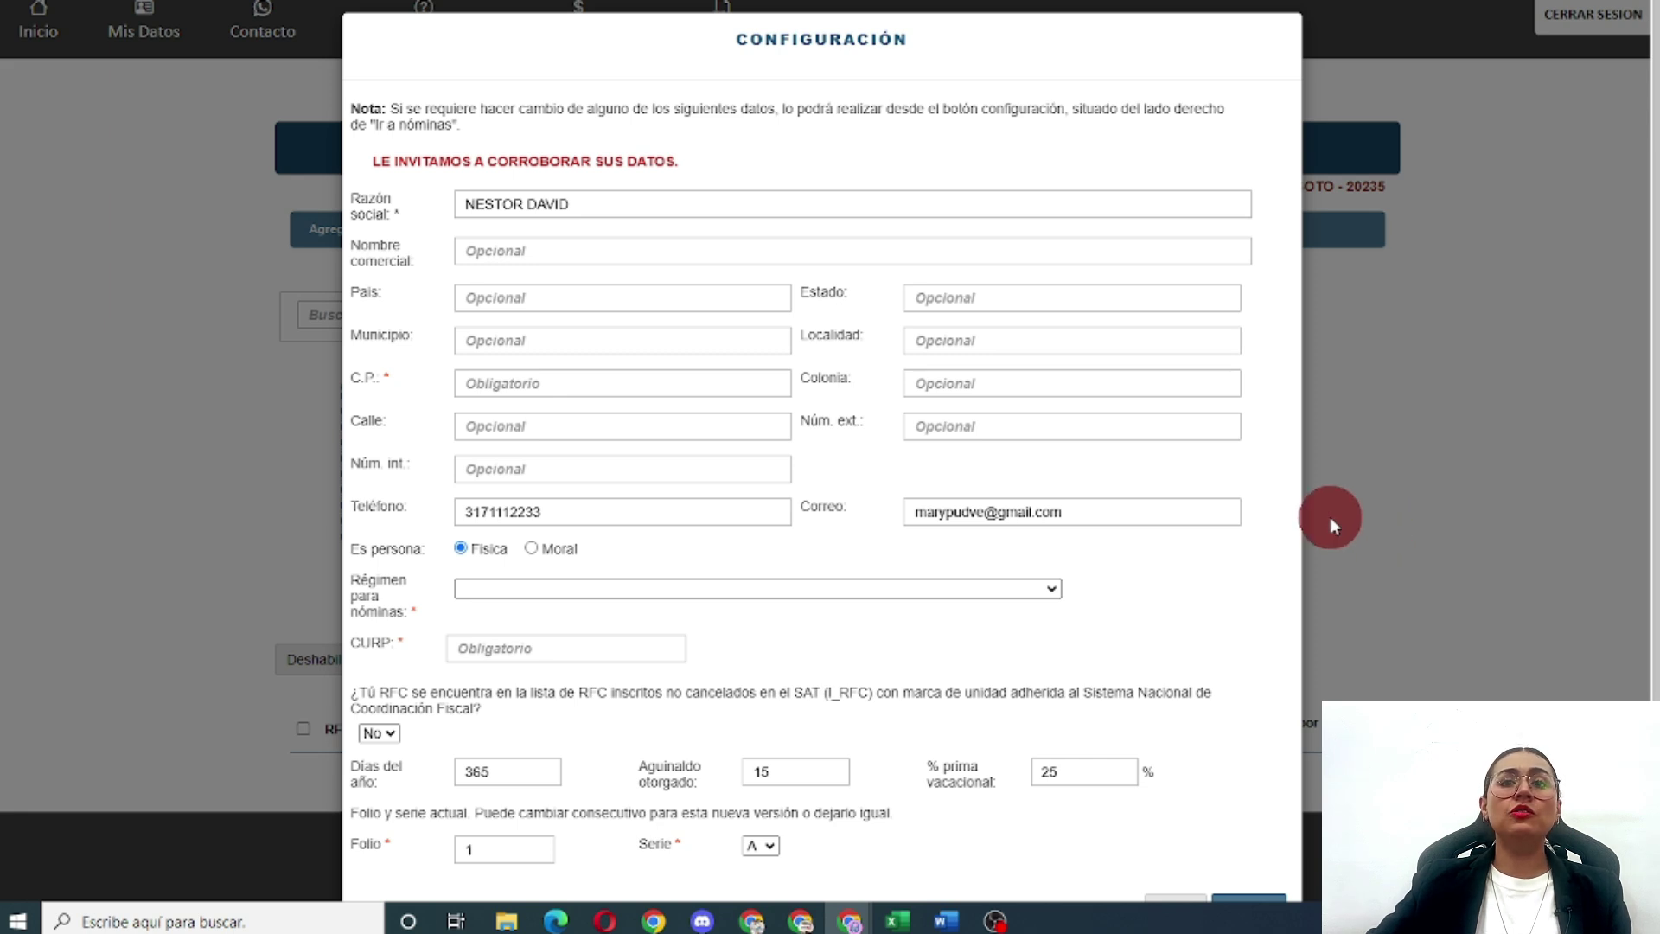
- Fill in the employer's country, state, municipality, postal code, neighbourhood, street and exterior number in the payroll configuration
{"action": "left_click", "coordinate": [558, 252]}
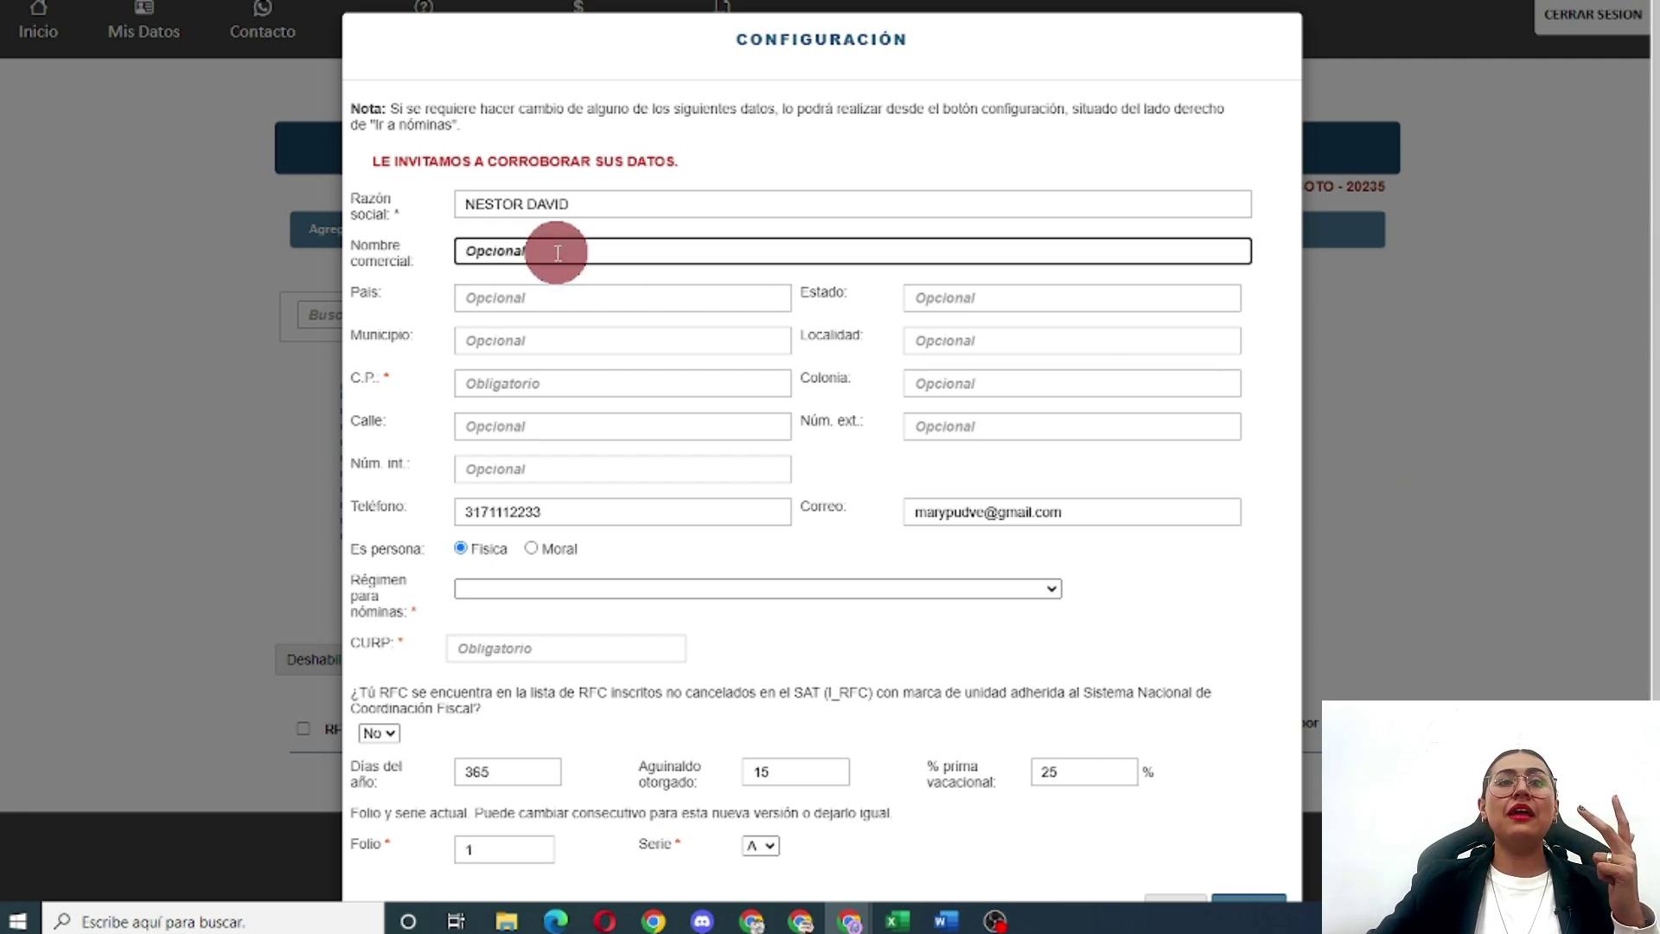
{"action": "left_click", "coordinate": [565, 294]}
{"action": "type", "text": "MEXICO"}
{"action": "left_click", "coordinate": [977, 294]}
{"action": "type", "text": "JALISCO"}
{"action": "left_click", "coordinate": [675, 334]}
{"action": "type", "text": "AUTLAN DE NAVARRO"}
{"action": "left_click", "coordinate": [545, 386]}
{"action": "type", "text": "48900"}
{"action": "left_click", "coordinate": [1026, 381]}
{"action": "type", "text": "CENTRO"}
{"action": "left_click", "coordinate": [501, 426]}
{"action": "type", "text": "REFORMA"}
- Set the payroll regime to Personas Físicas con Actividades Empresariales y Profesionales, enter the employer's CURP and save the configuration
{"action": "left_click", "coordinate": [597, 588]}
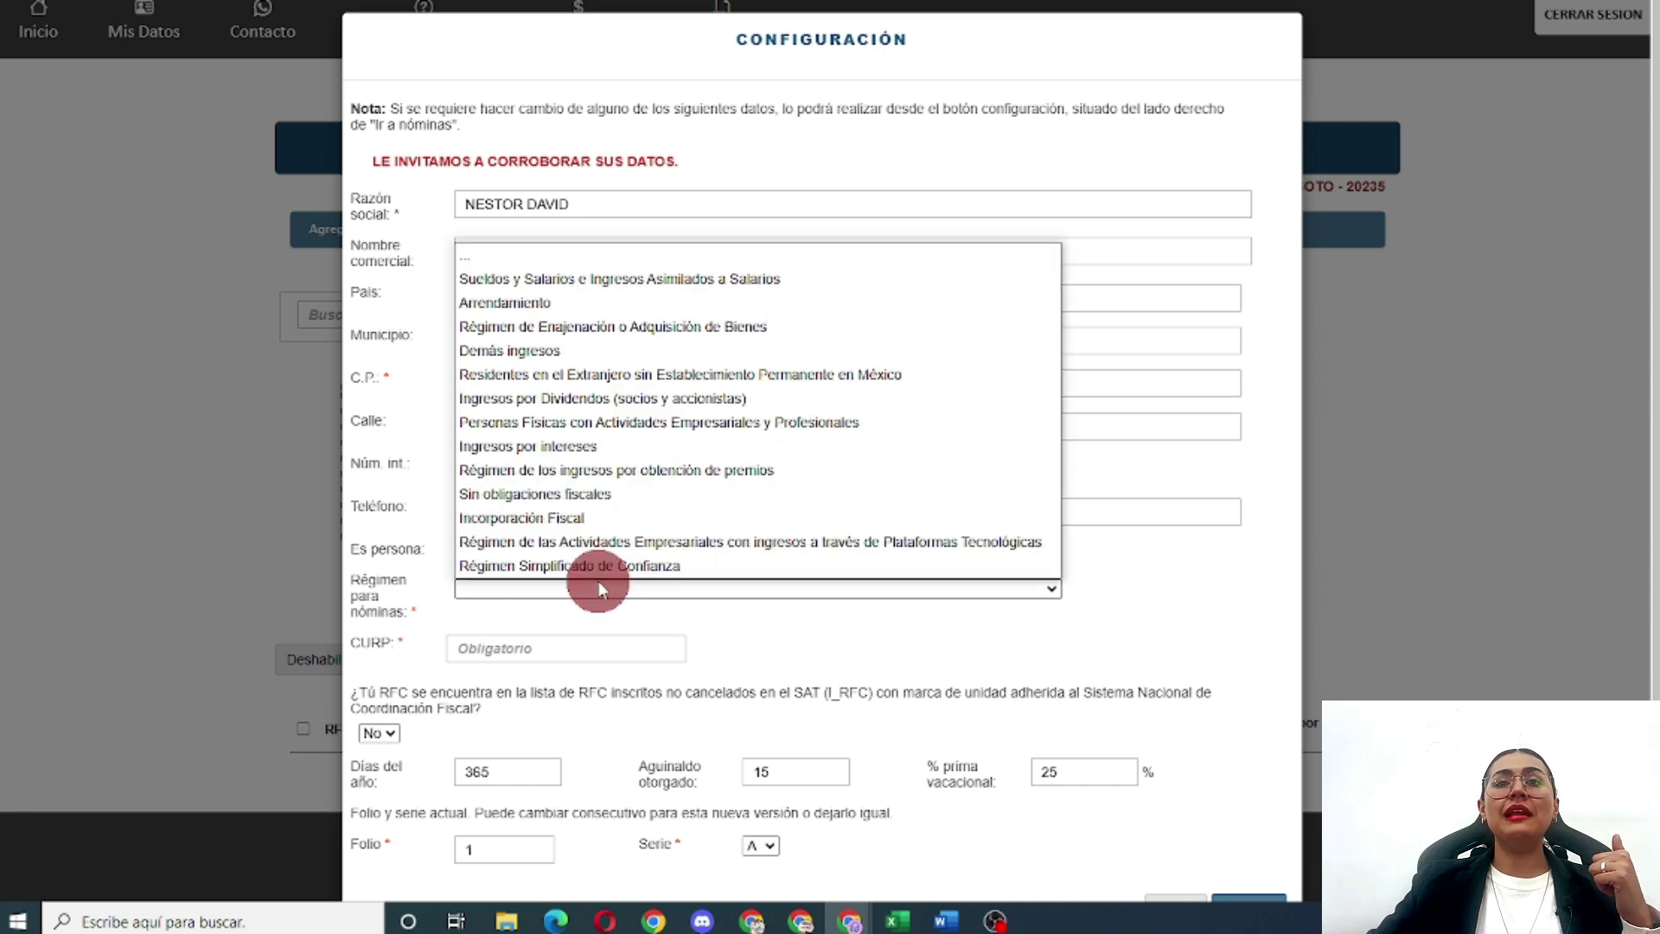
{"action": "left_click", "coordinate": [676, 422]}
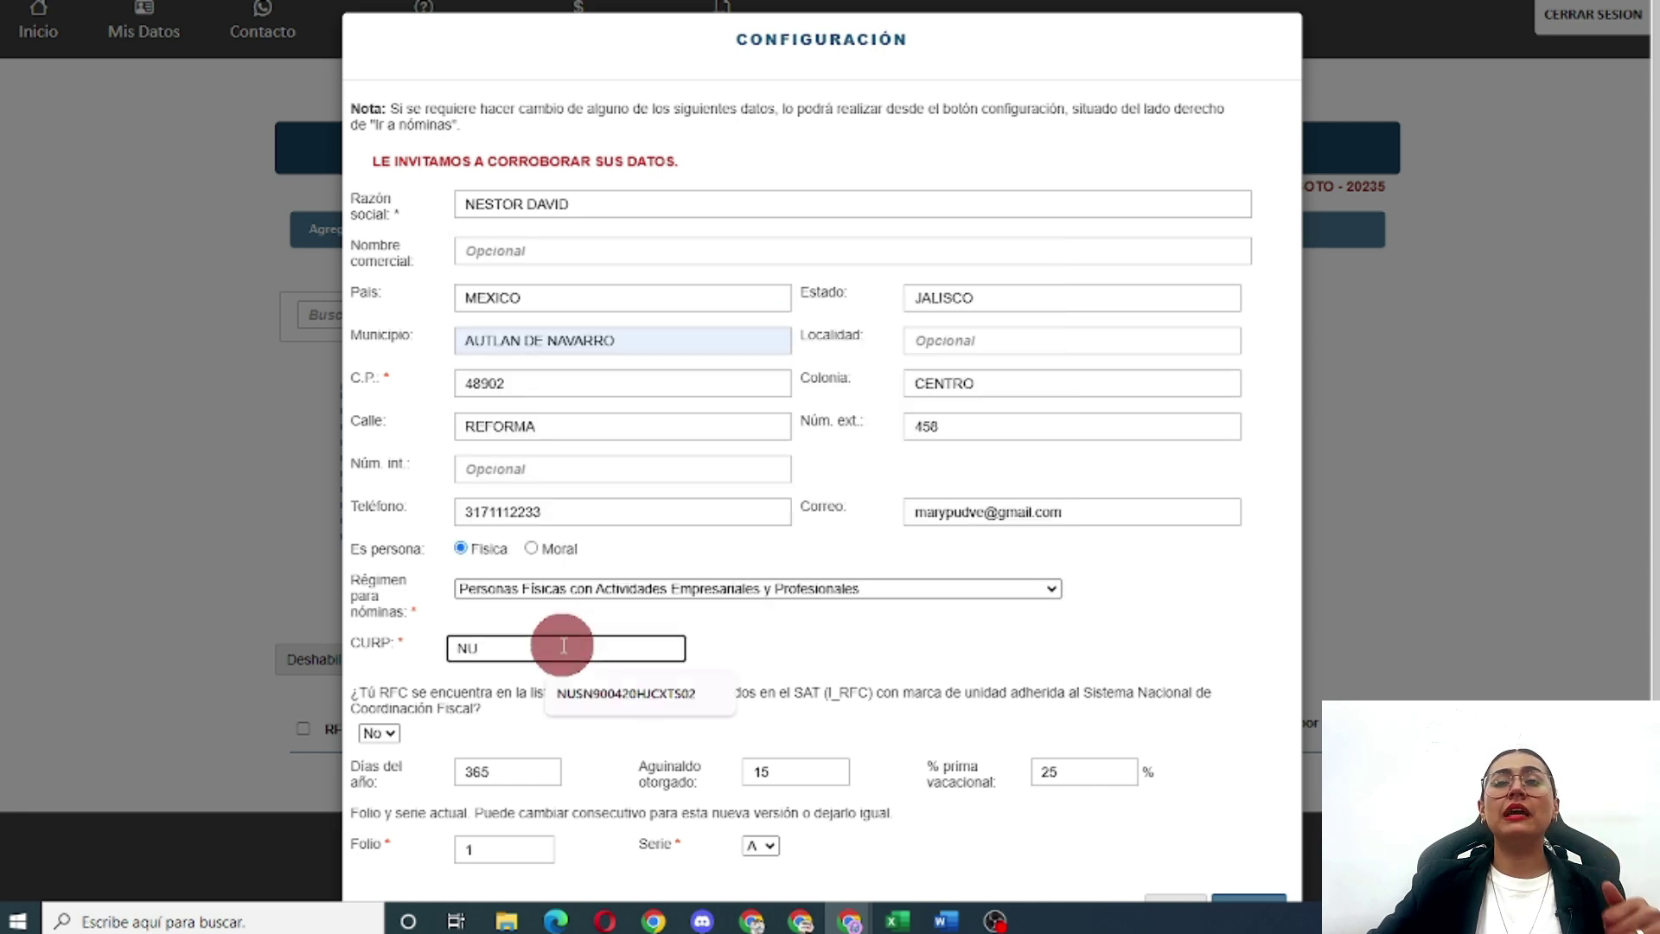
{"action": "left_click", "coordinate": [597, 688]}
{"action": "scroll", "coordinate": [773, 657], "scroll_direction": "down", "scroll_amount": 1}
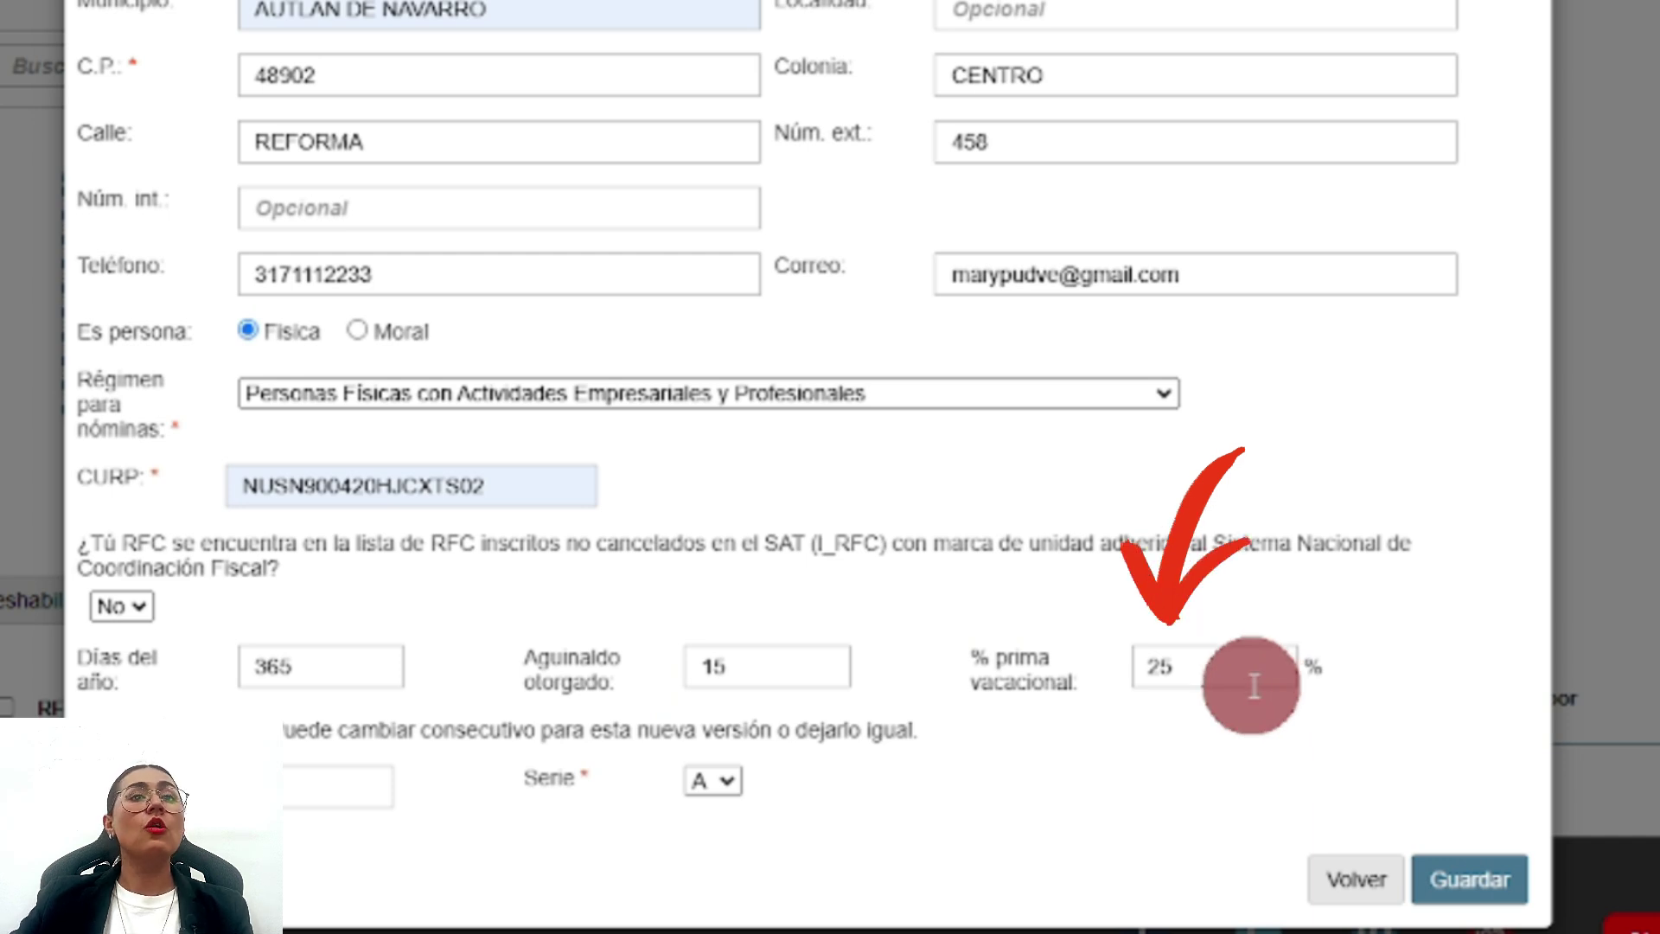
{"action": "left_click", "coordinate": [1461, 886]}
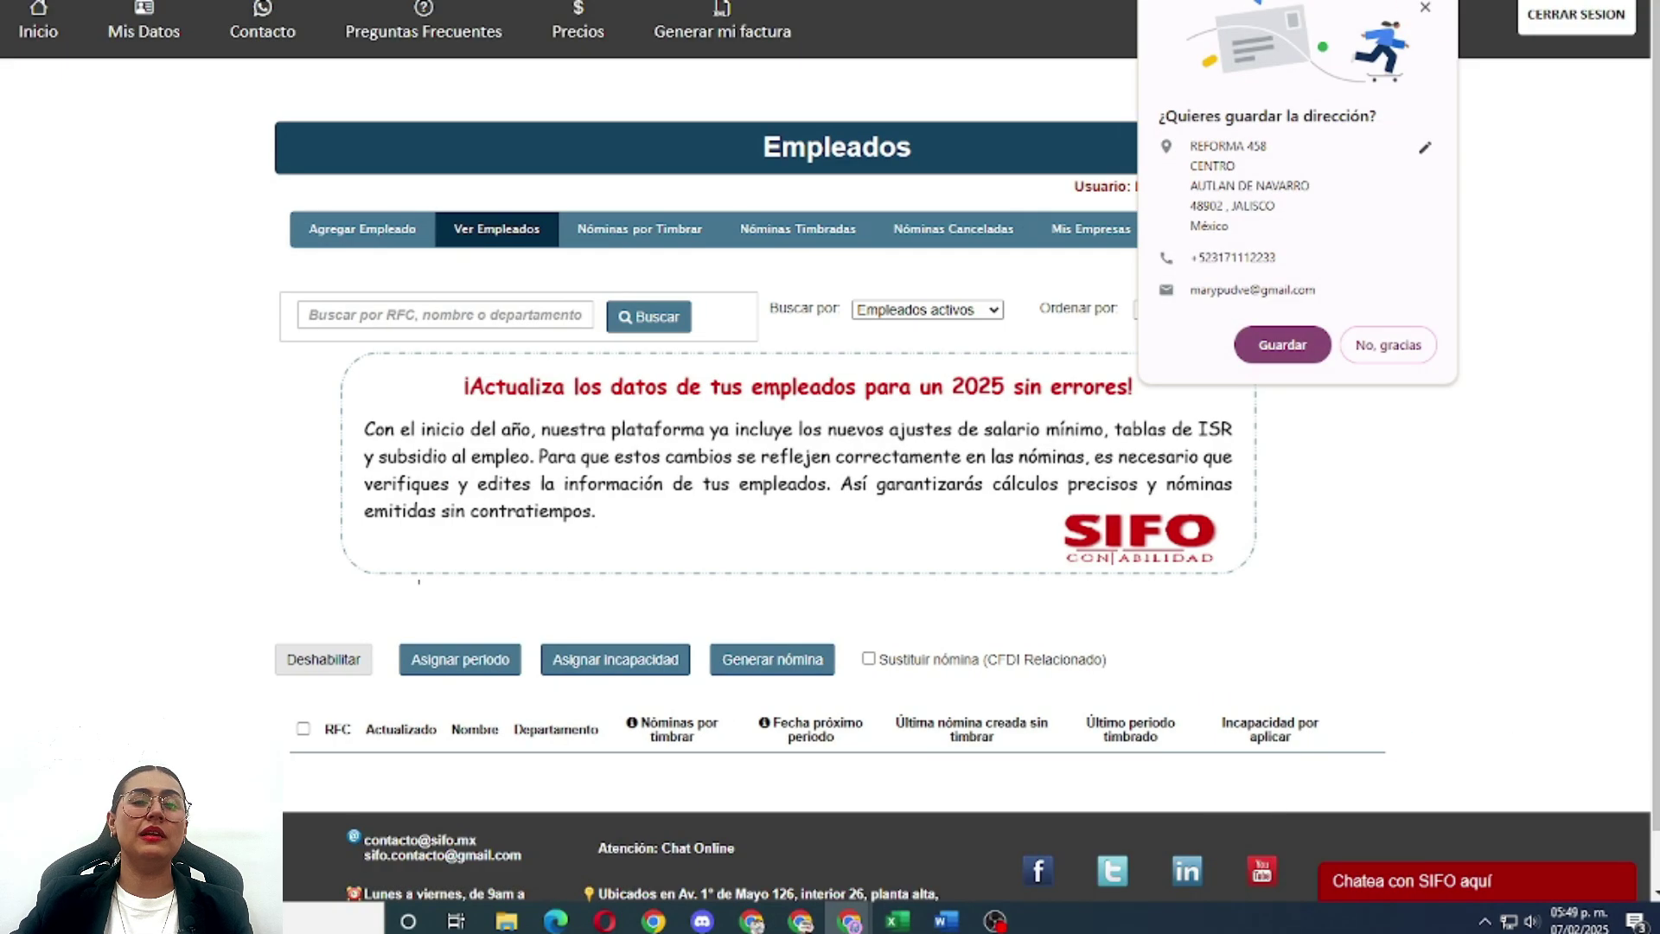
- Dismiss the browser's offer to save the address and open the form for adding an employee
{"action": "left_click", "coordinate": [1425, 7]}
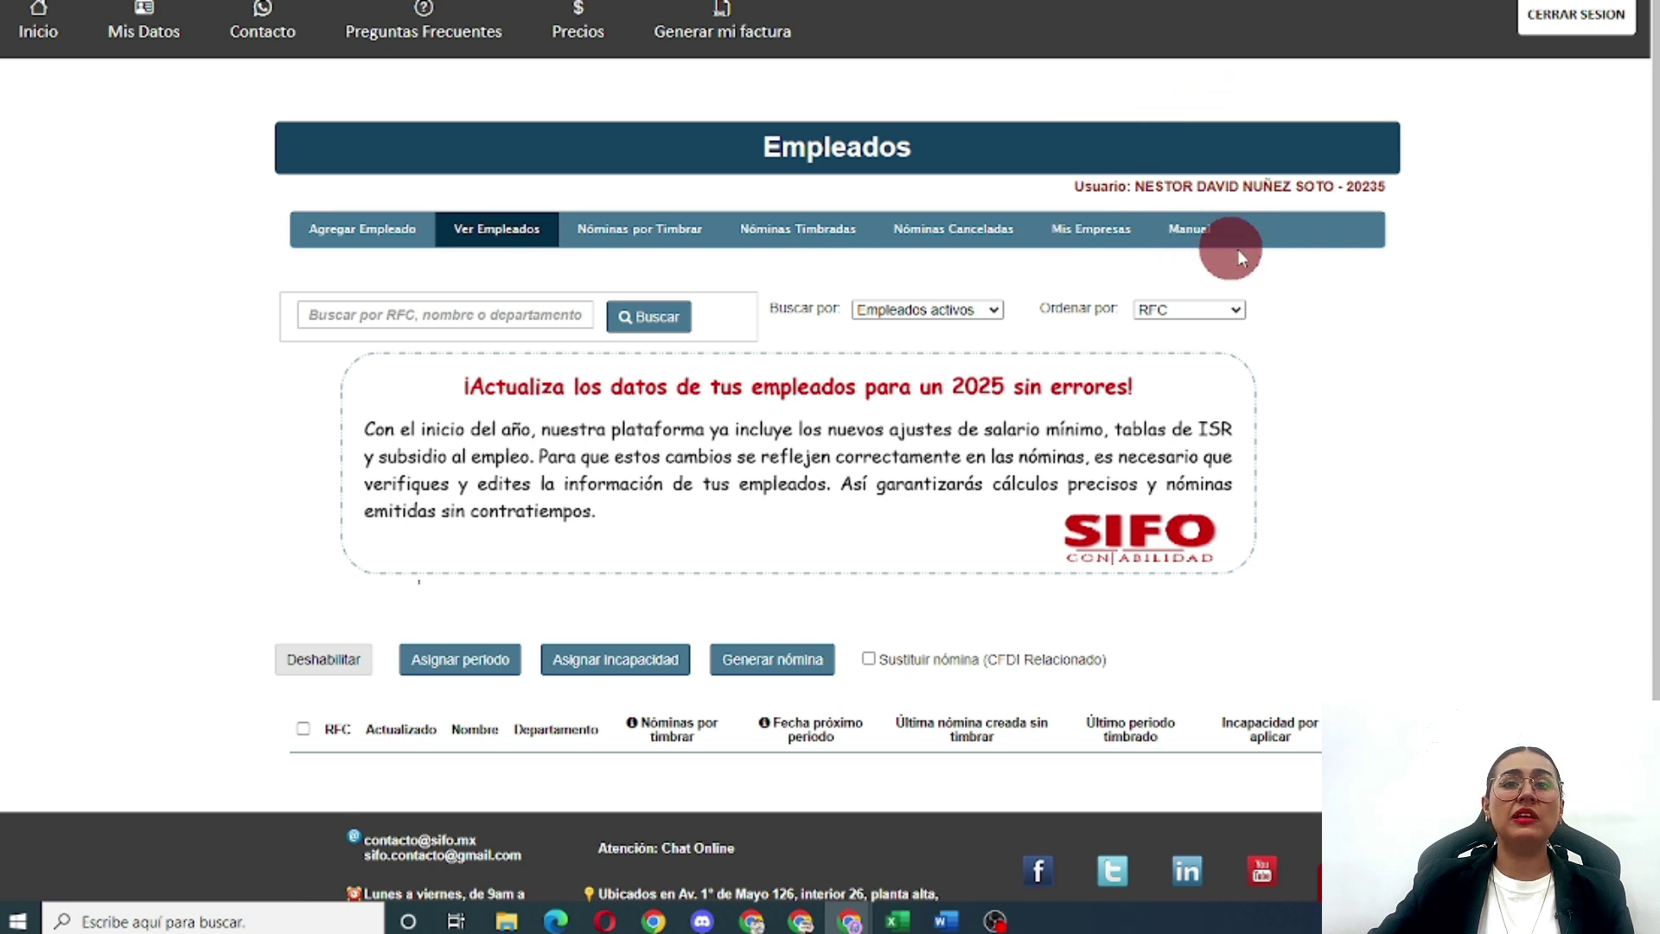
{"action": "left_click", "coordinate": [369, 232]}
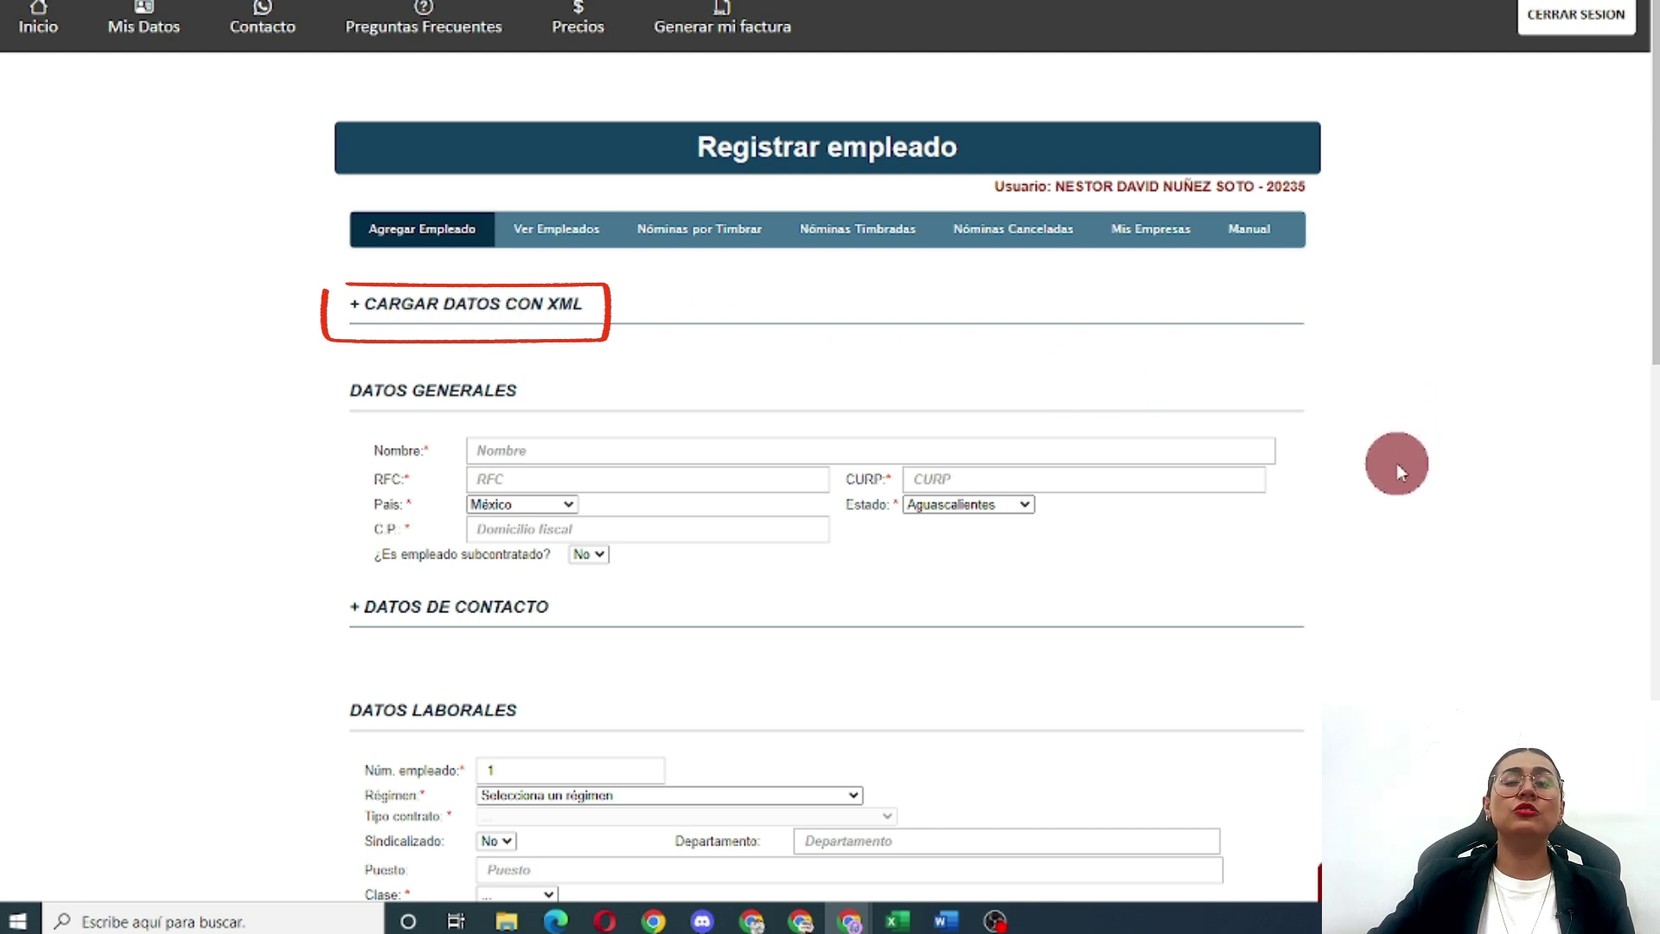
- Enter the employee's full name, RFC and CURP in the general data
{"action": "scroll", "coordinate": [1397, 463], "scroll_direction": "down", "scroll_amount": 2}
{"action": "scroll", "coordinate": [1397, 464], "scroll_direction": "down", "scroll_amount": 1}
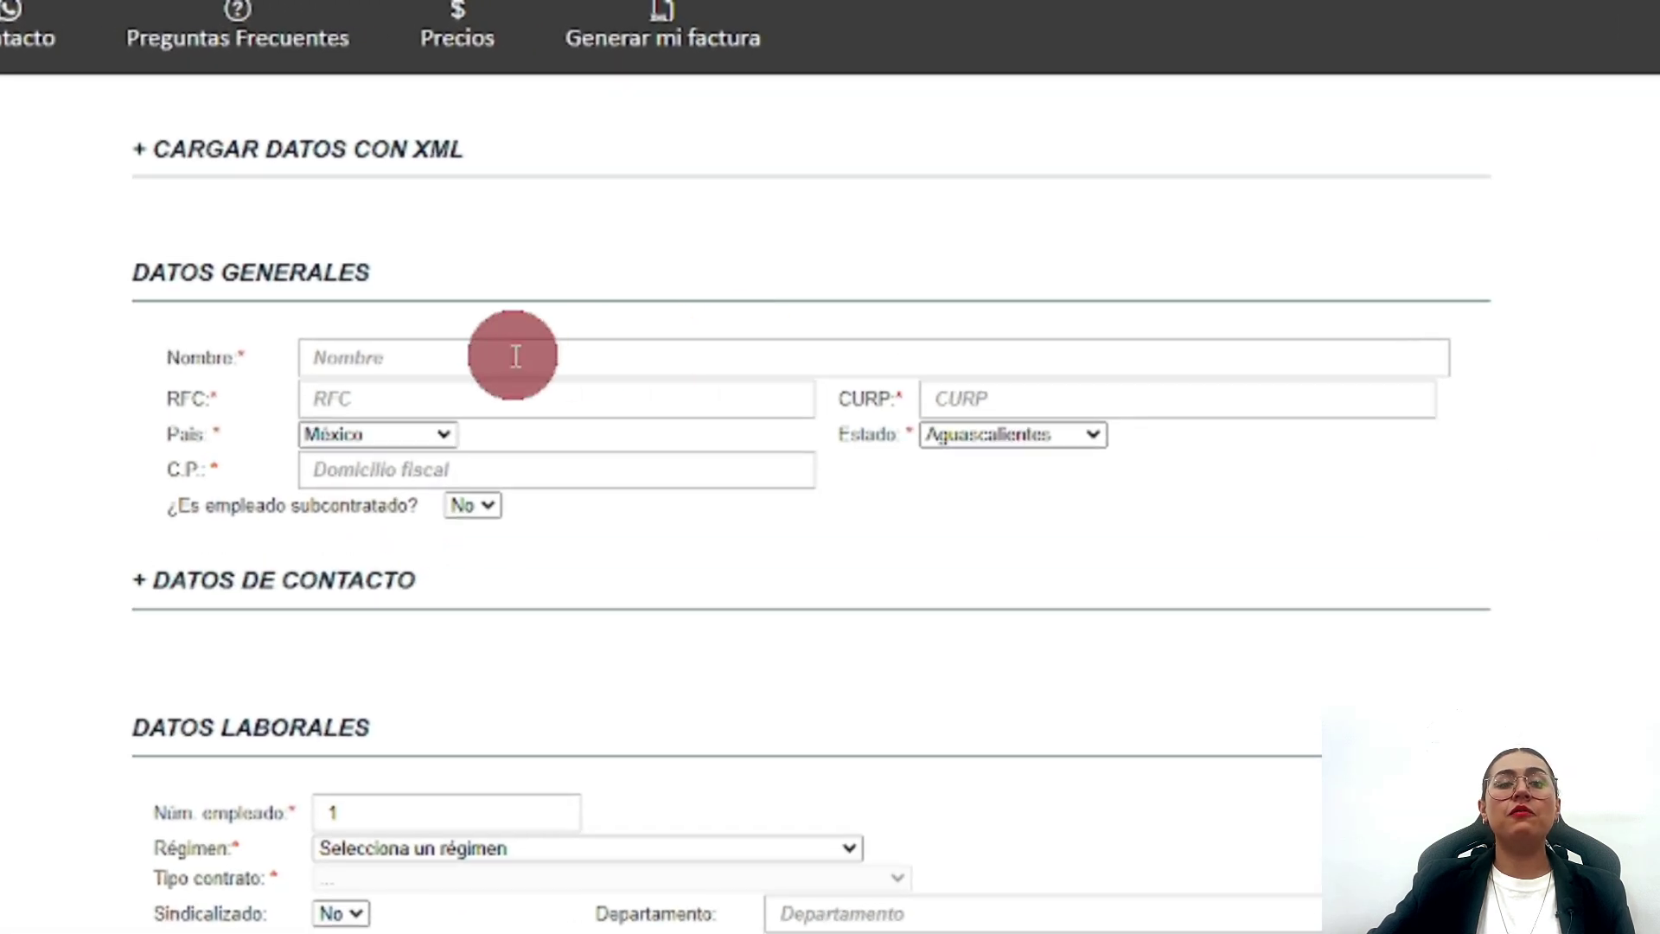
{"action": "left_click", "coordinate": [515, 356]}
{"action": "type", "text": "ABRAHAM"}
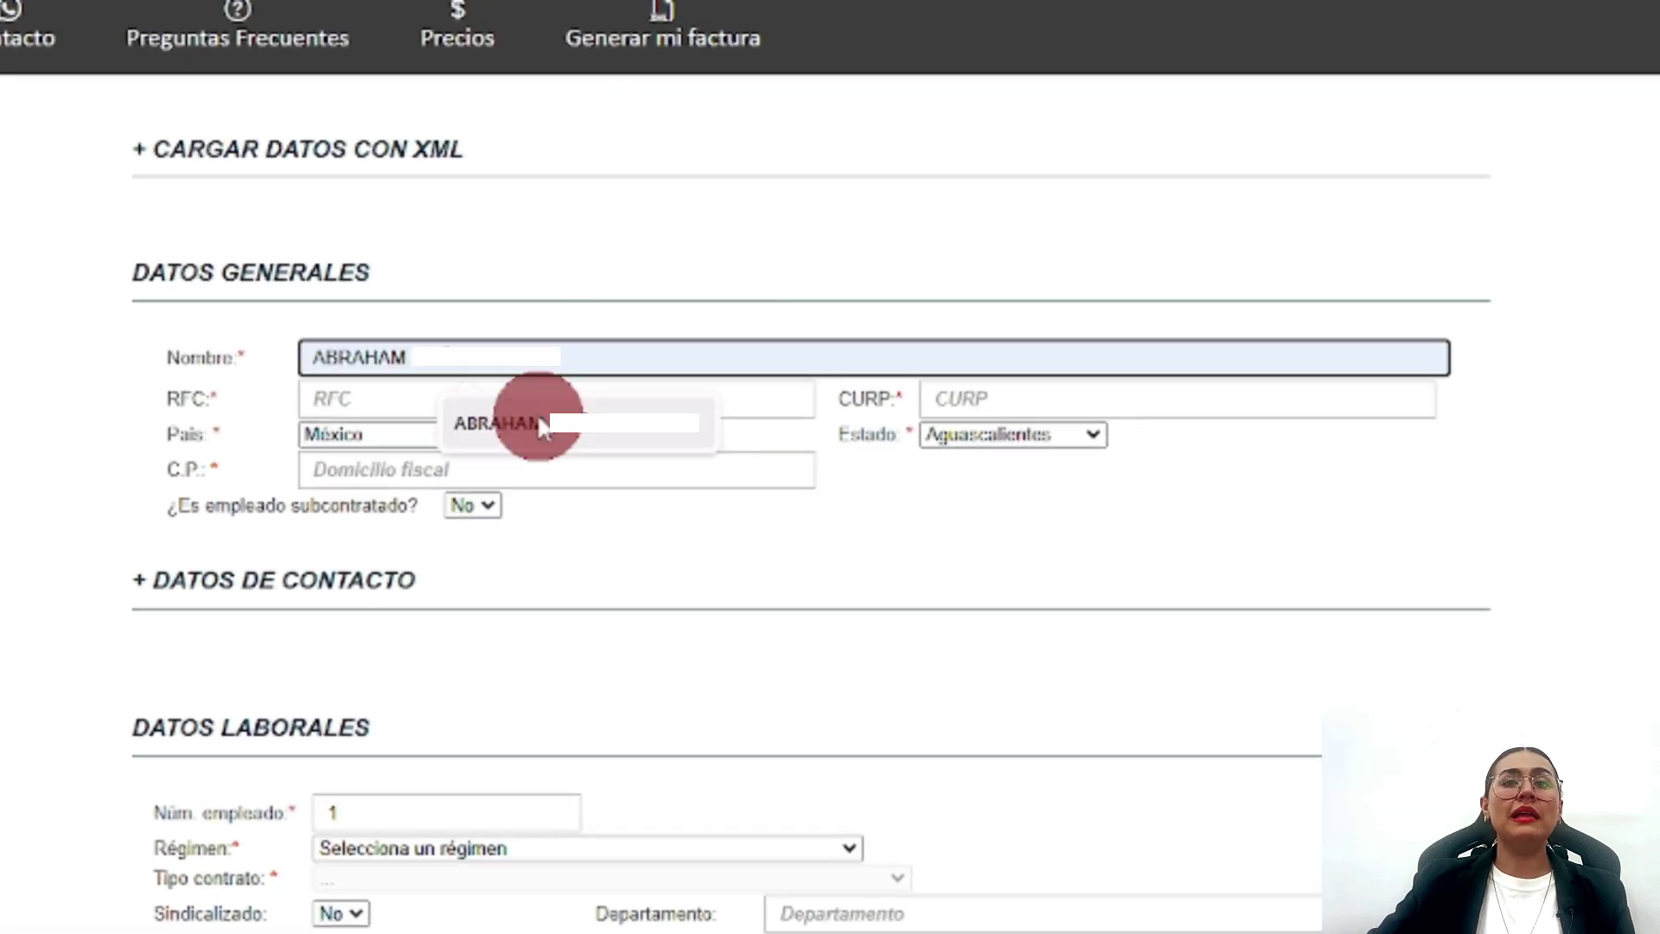
{"action": "left_click", "coordinate": [537, 418]}
{"action": "left_click", "coordinate": [529, 400]}
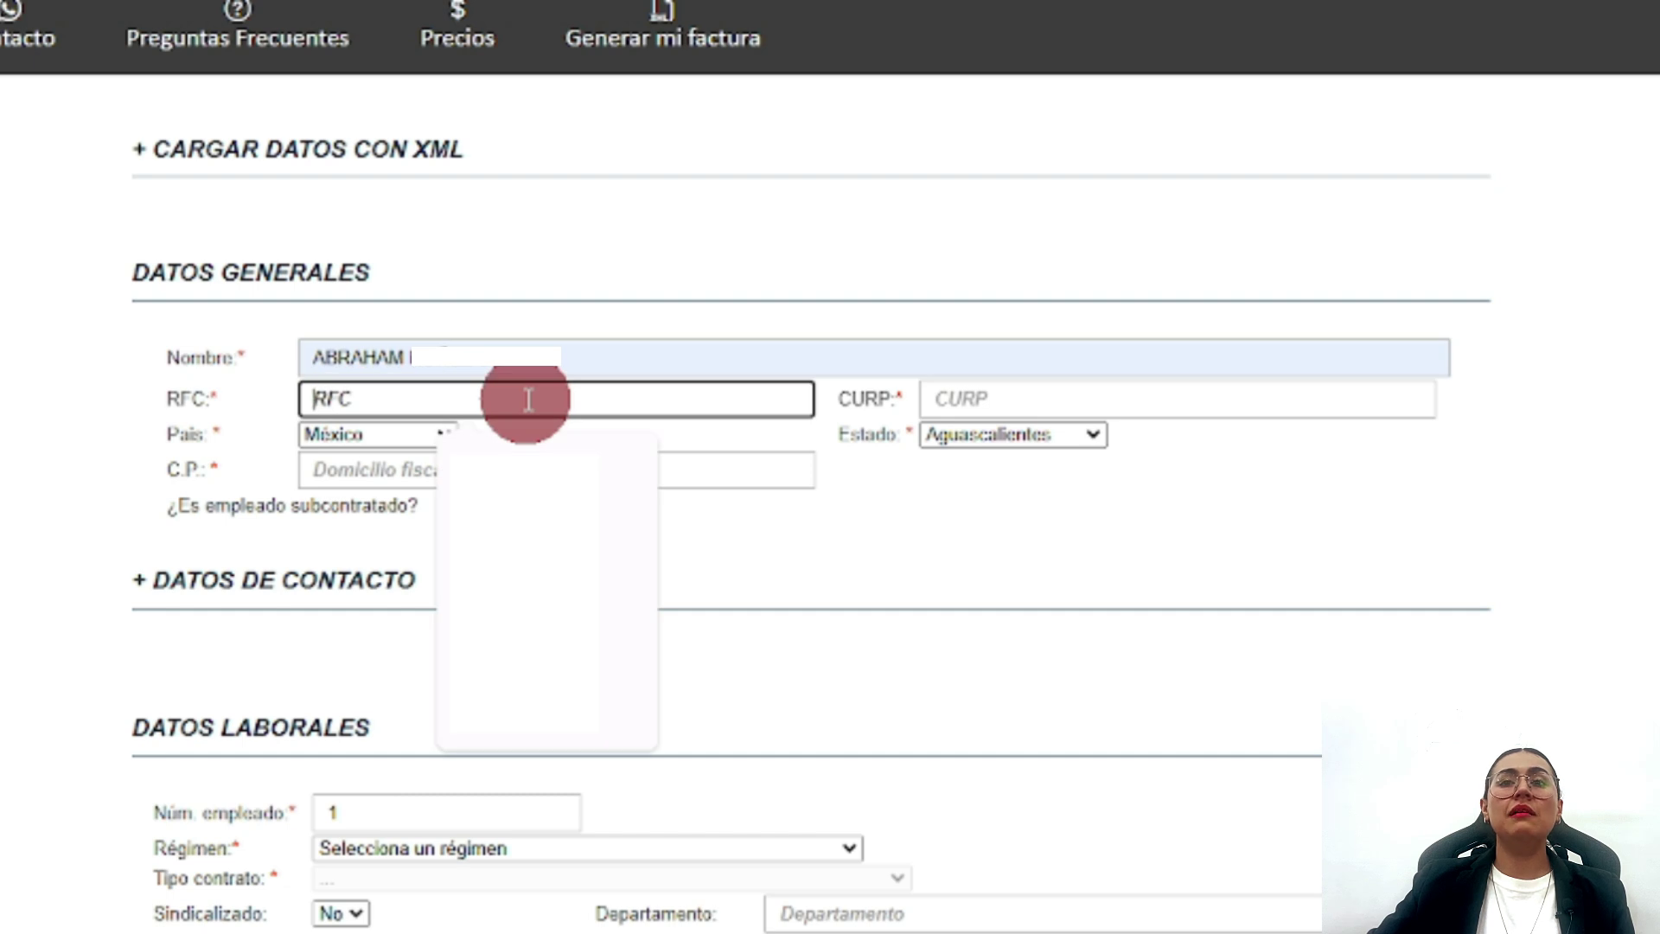
{"action": "type", "text": "NUS"}
{"action": "left_click", "coordinate": [519, 464]}
{"action": "left_click", "coordinate": [1021, 401]}
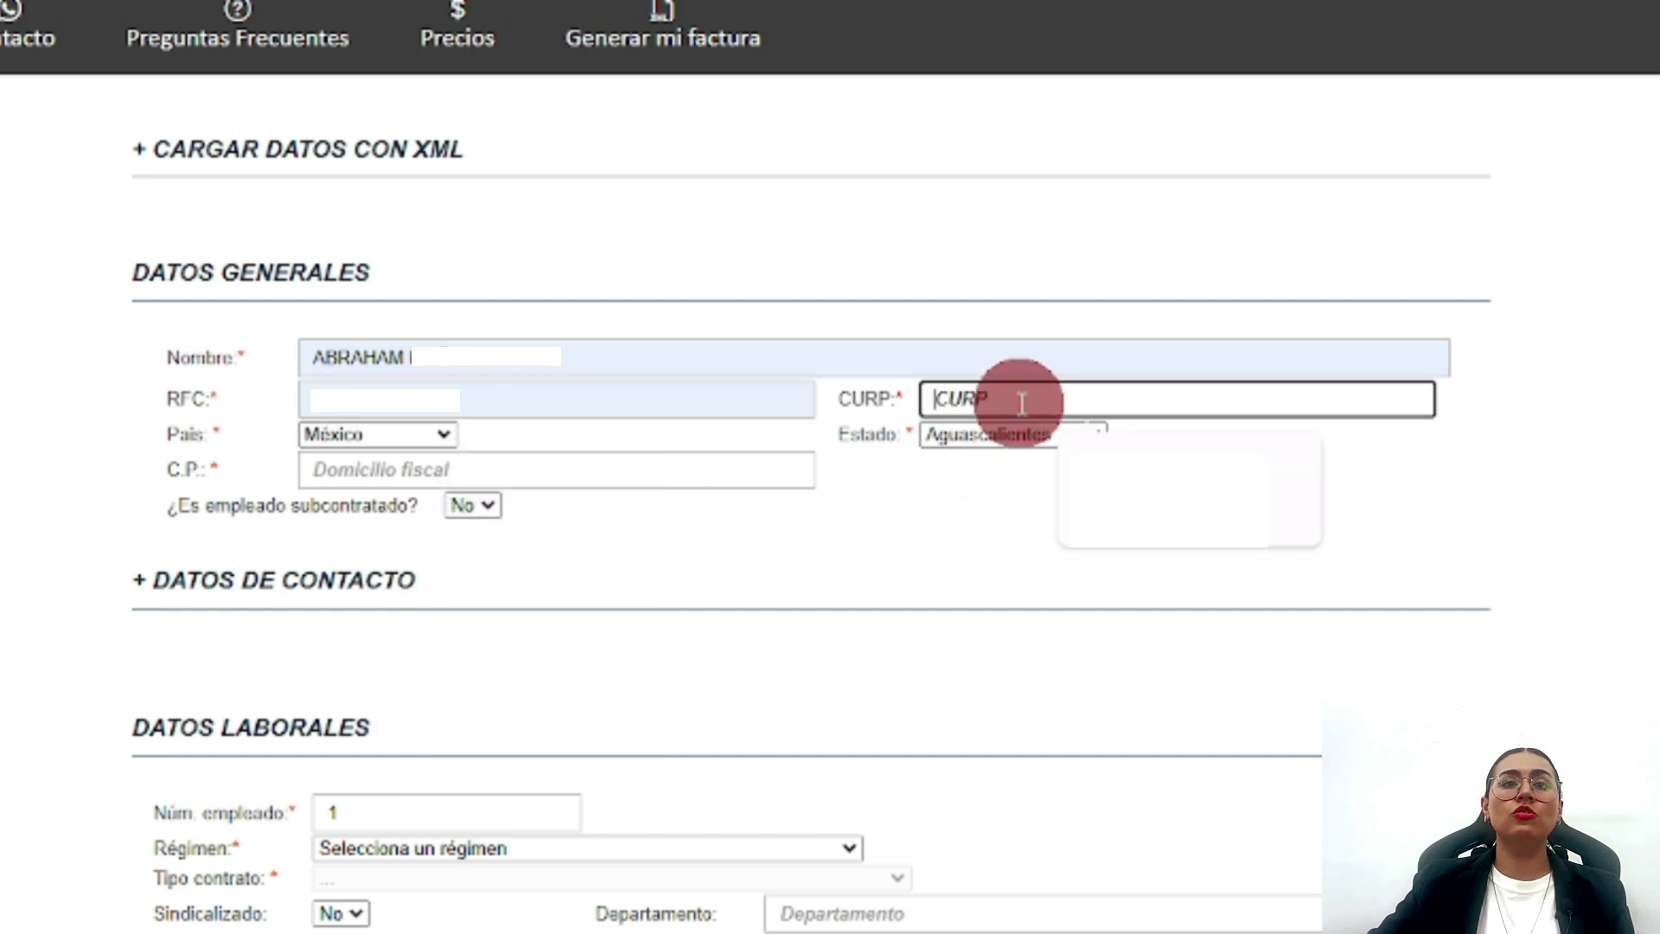
{"action": "left_click", "coordinate": [1124, 501]}
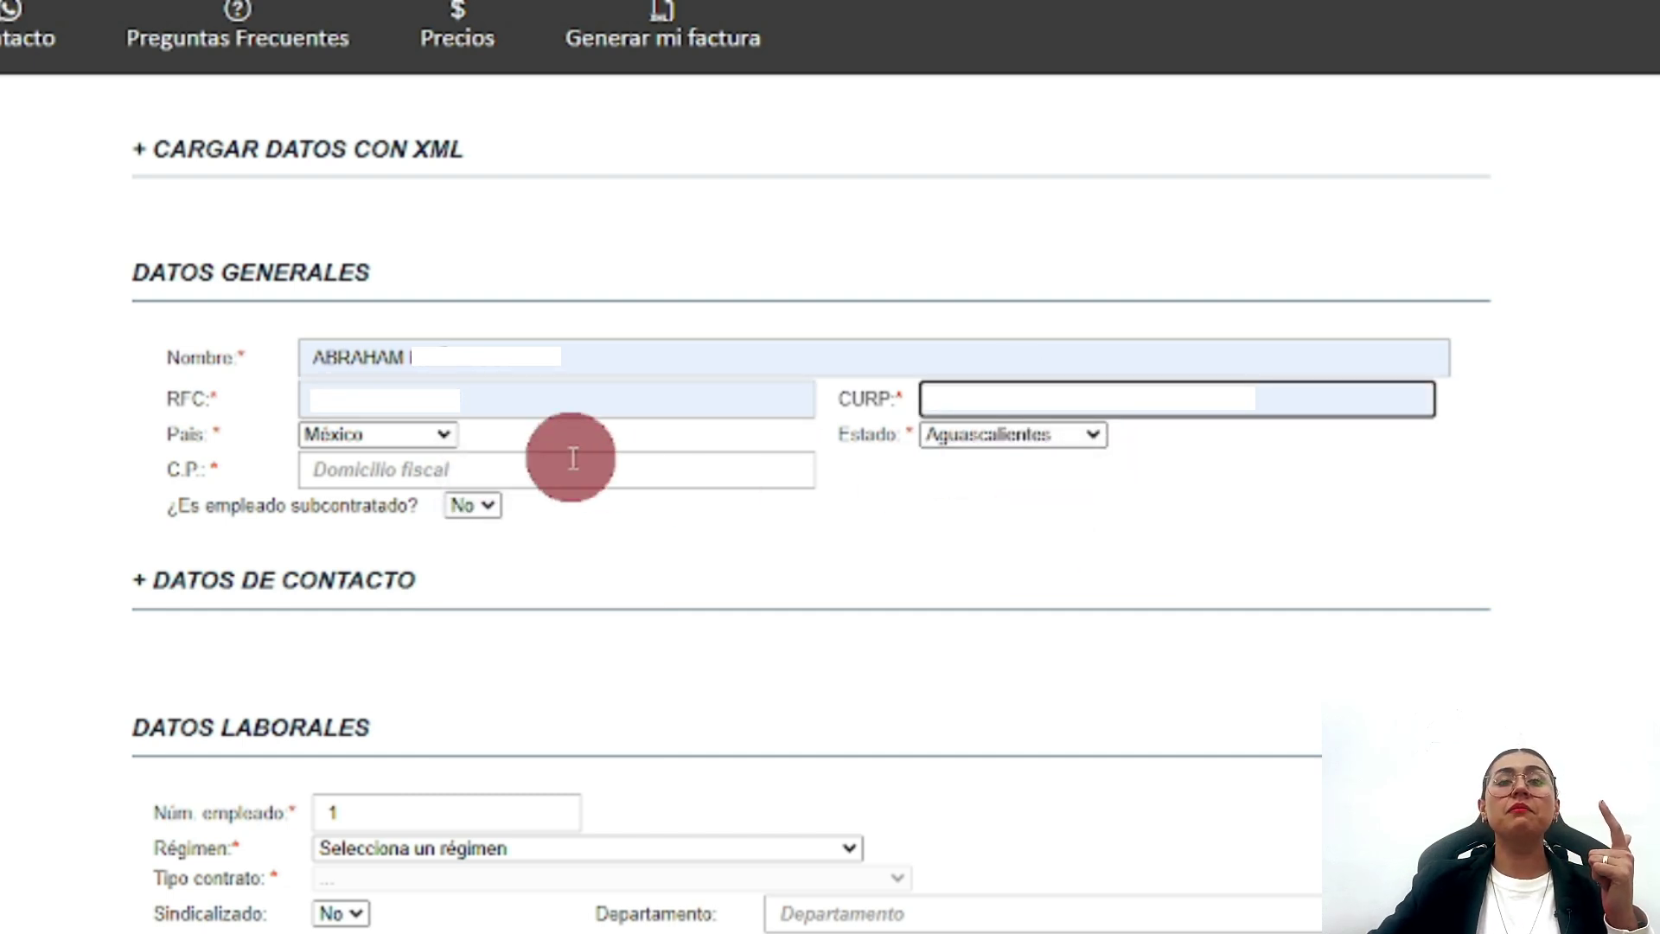
- Set the employee's state to Jalisco and enter the postal code of the fiscal address
{"action": "left_click", "coordinate": [1025, 435]}
{"action": "left_click", "coordinate": [968, 931]}
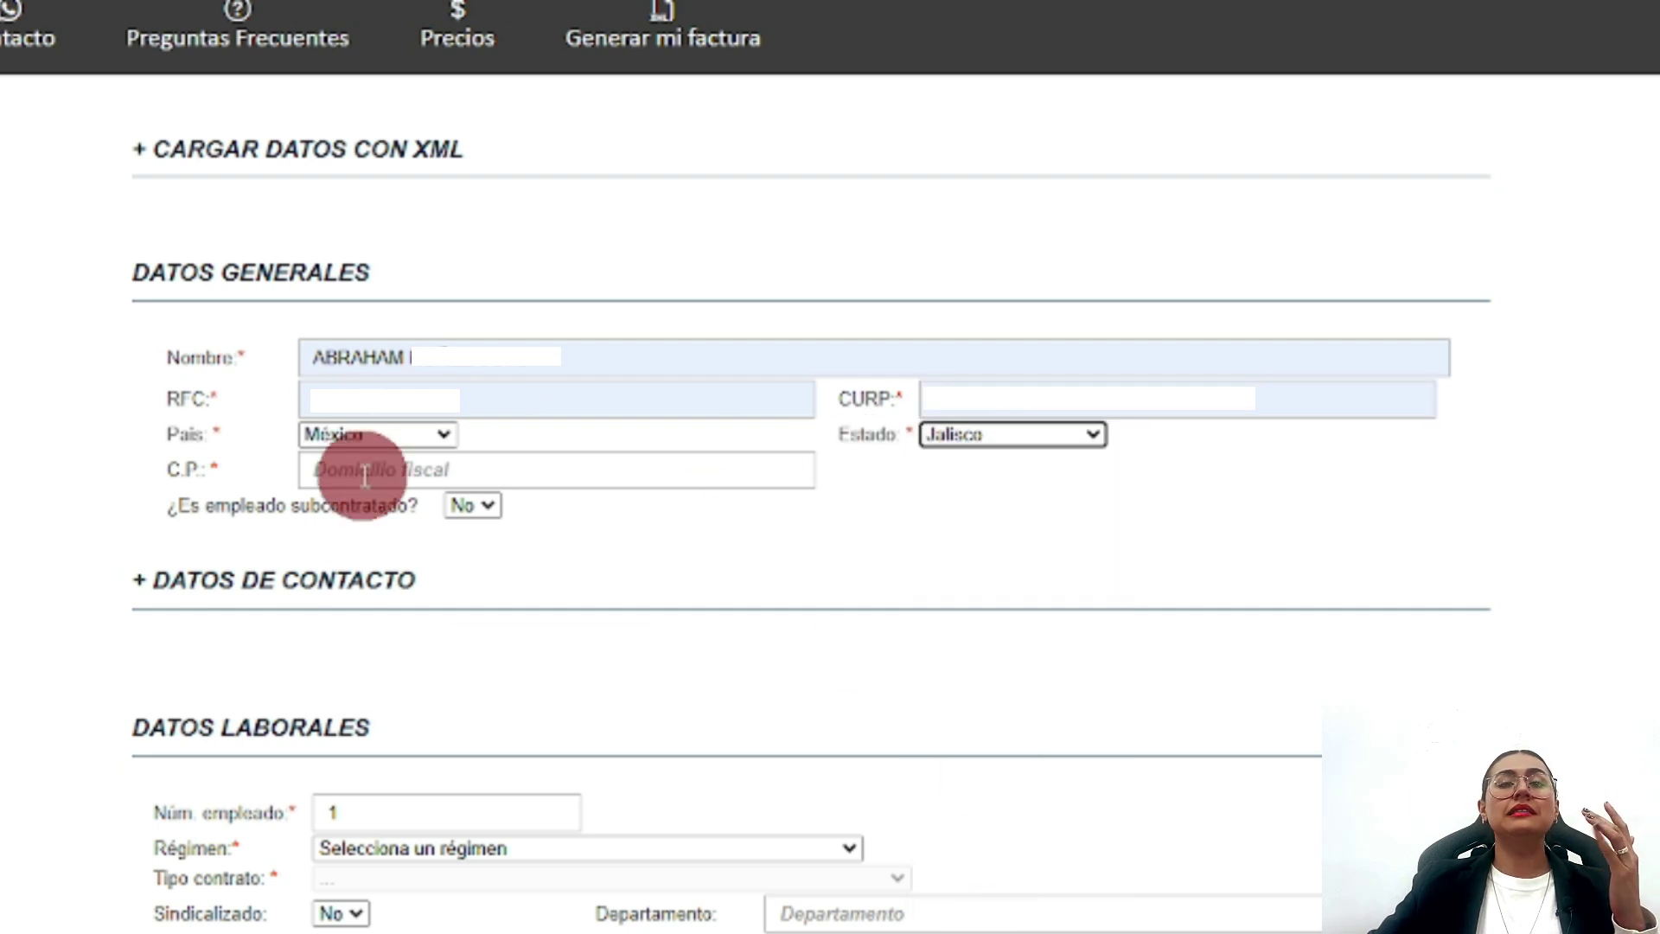
{"action": "left_click", "coordinate": [341, 466]}
{"action": "type", "text": "48"}
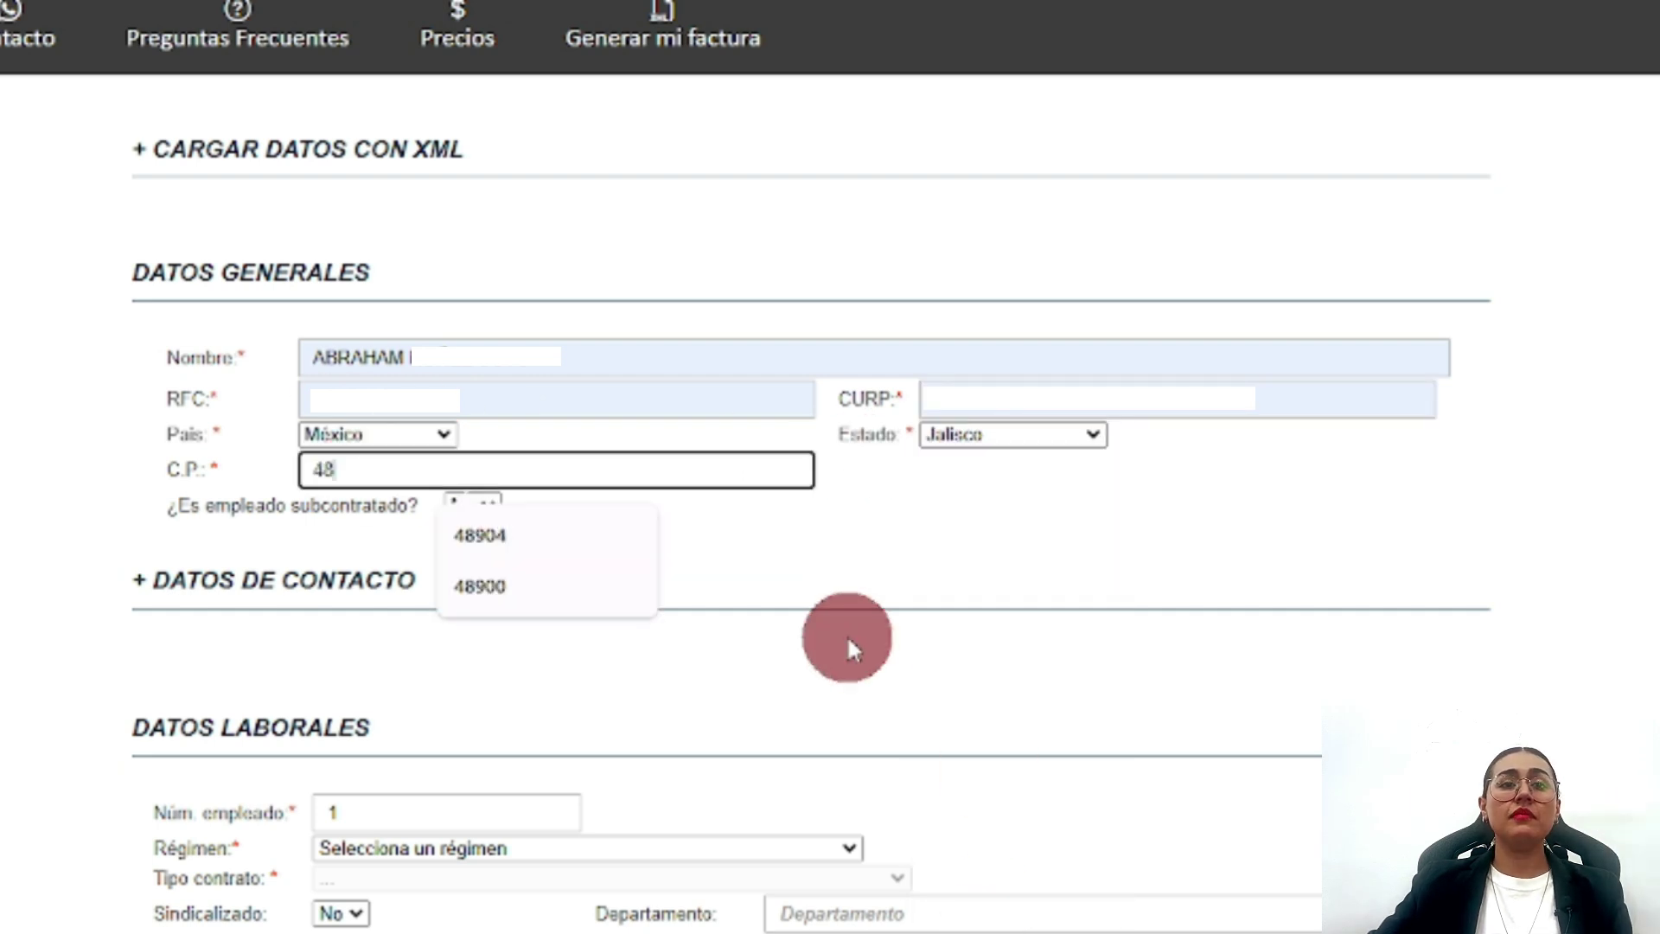
{"action": "type", "text": "90"}
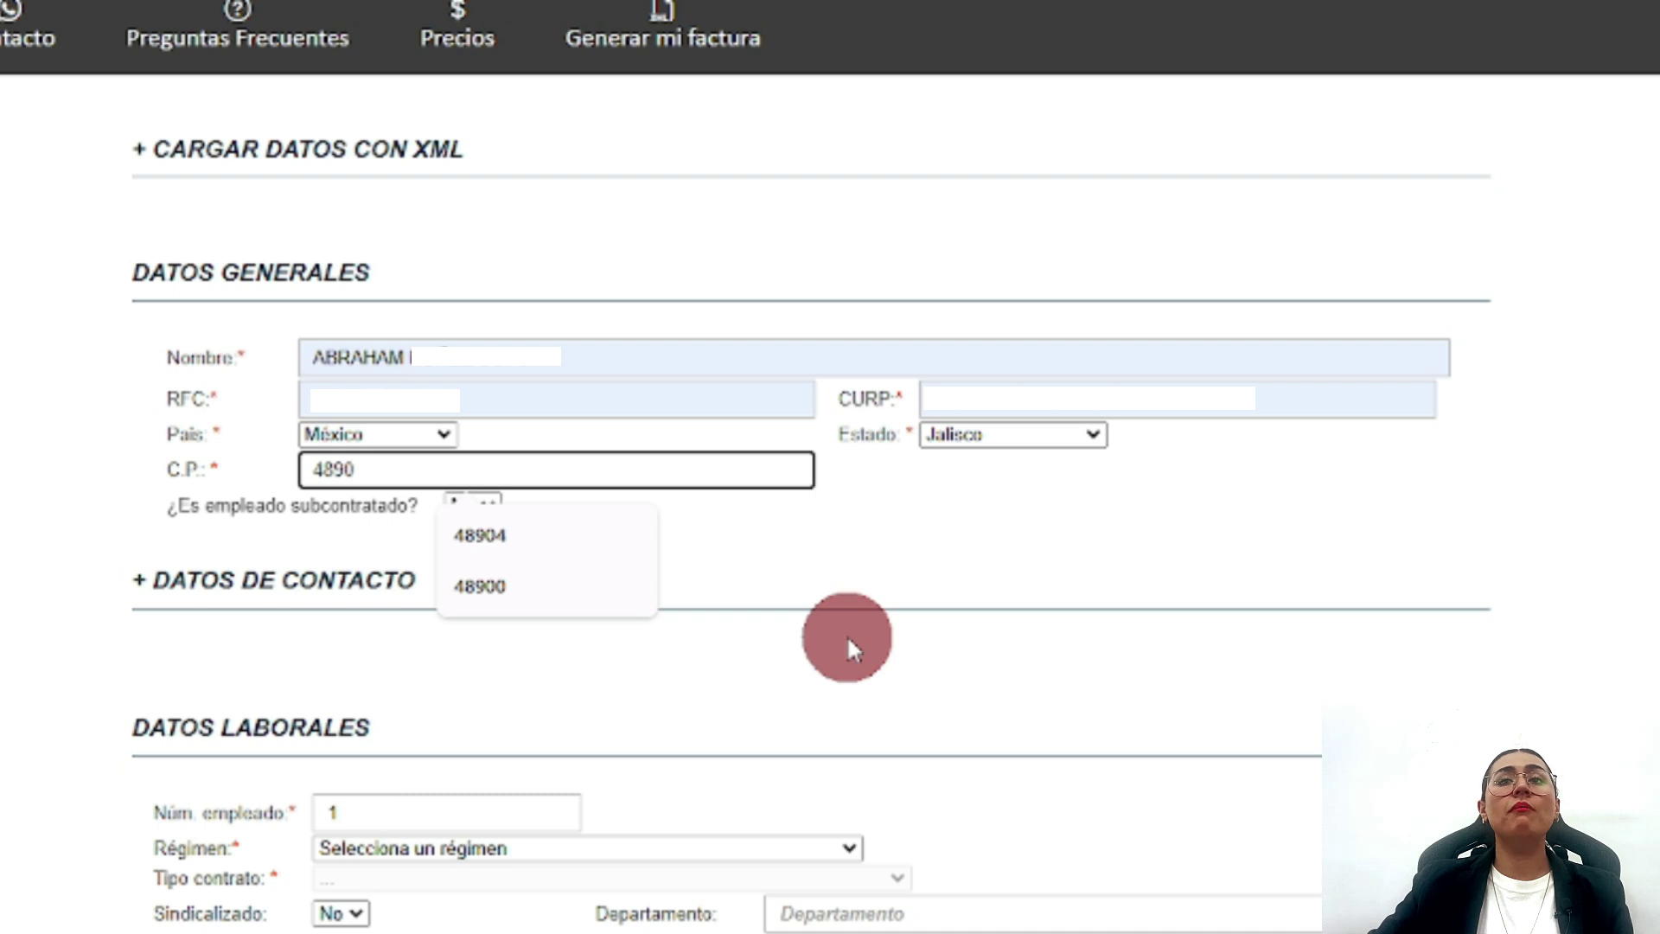
{"action": "type", "text": "4"}
{"action": "left_click", "coordinate": [679, 584]}
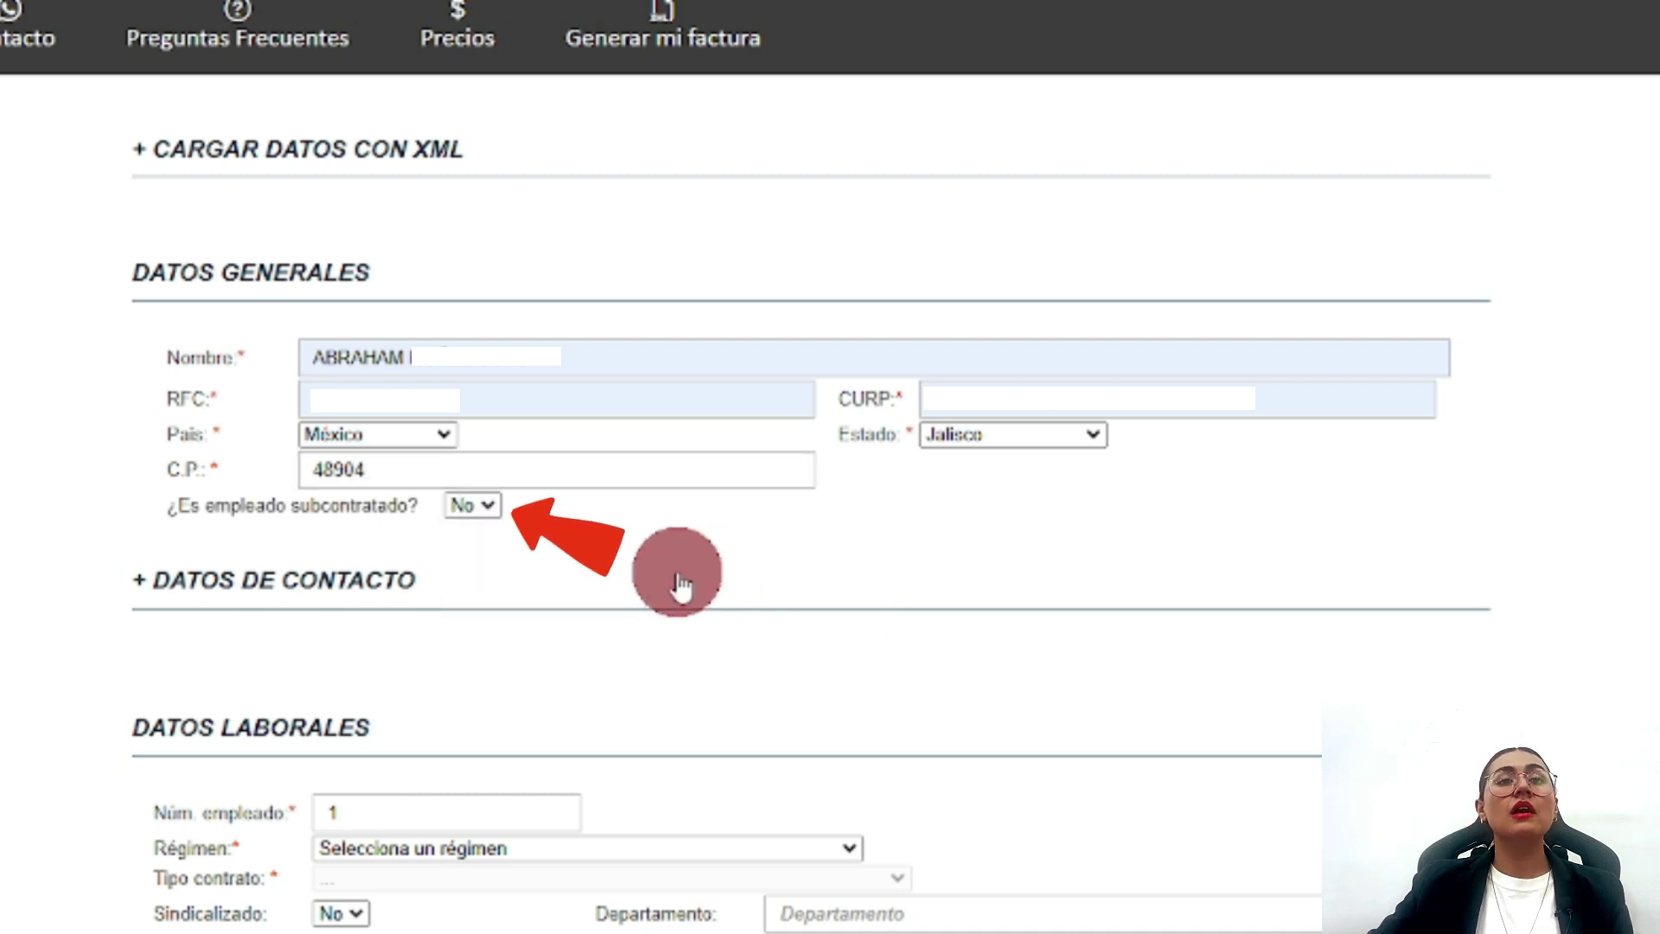
- Expand the optional contact data section and set the employee number to 14 in the labour data
{"action": "left_click", "coordinate": [172, 588]}
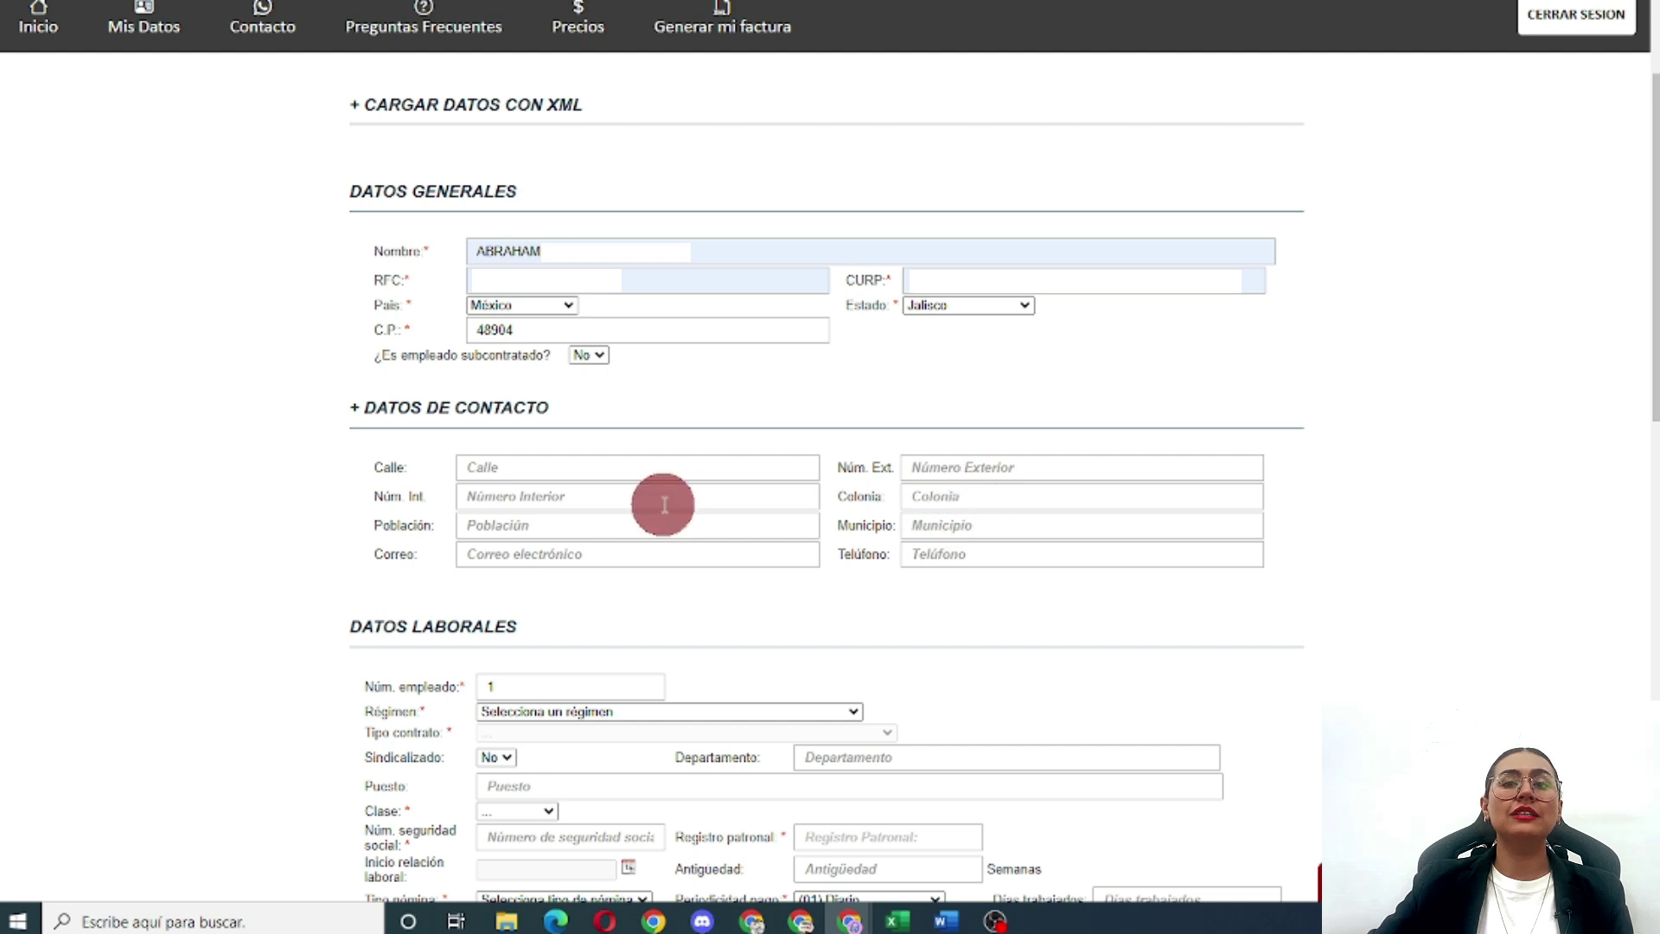
{"action": "scroll", "coordinate": [925, 661], "scroll_direction": "down", "scroll_amount": 3}
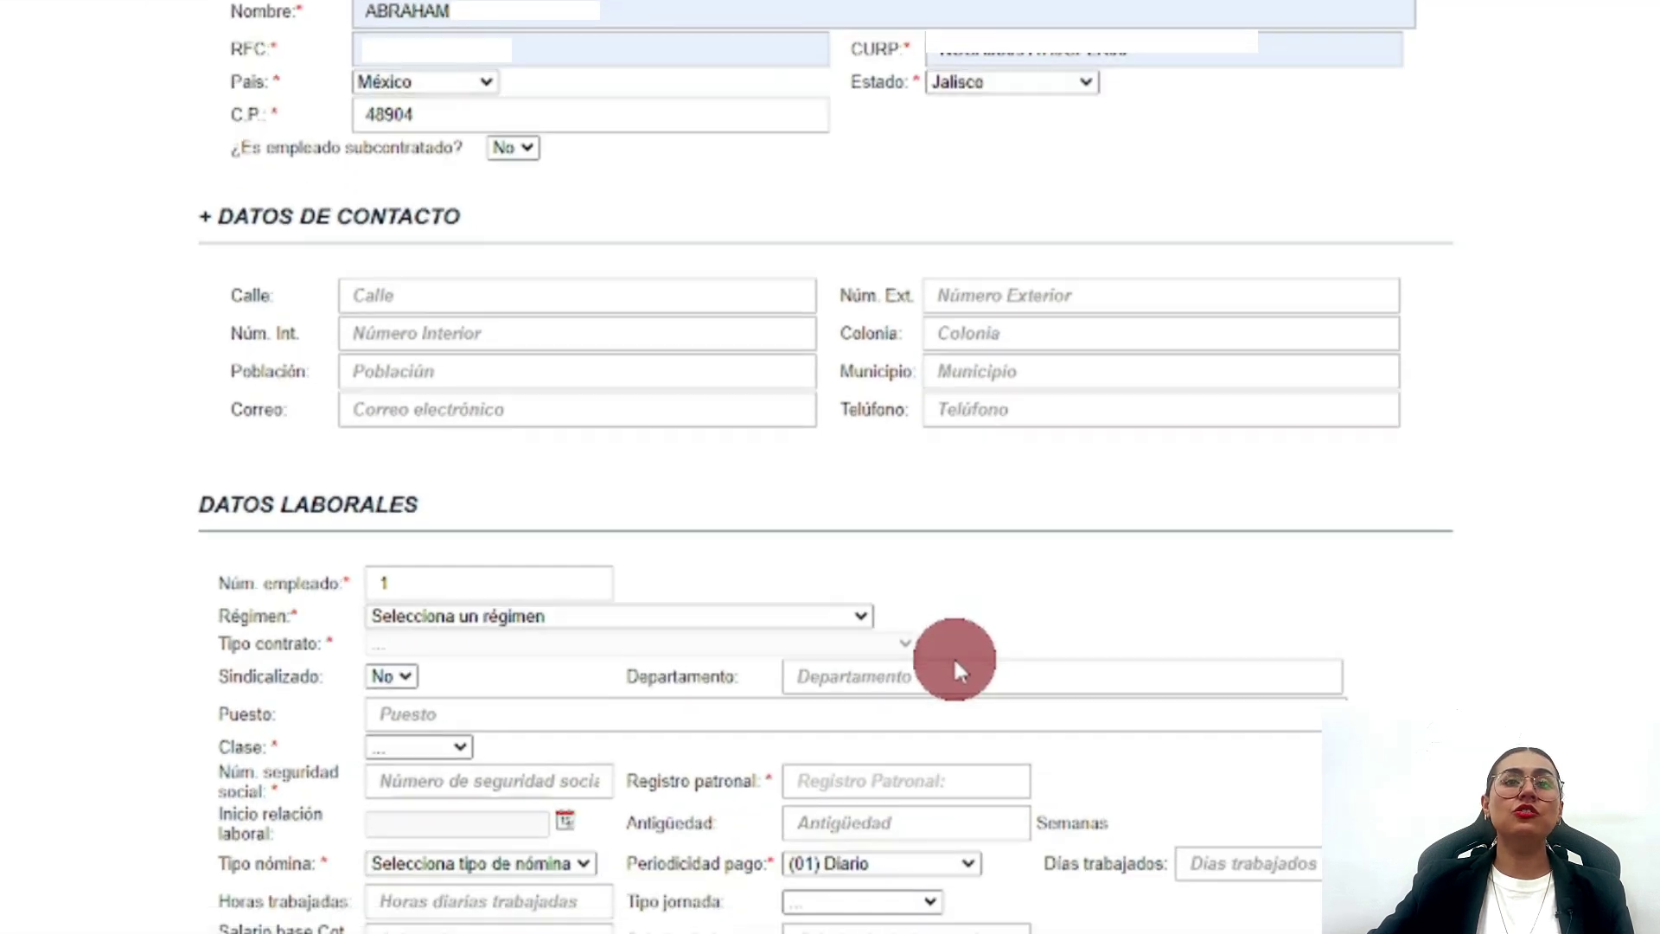
{"action": "scroll", "coordinate": [952, 656], "scroll_direction": "down", "scroll_amount": 1}
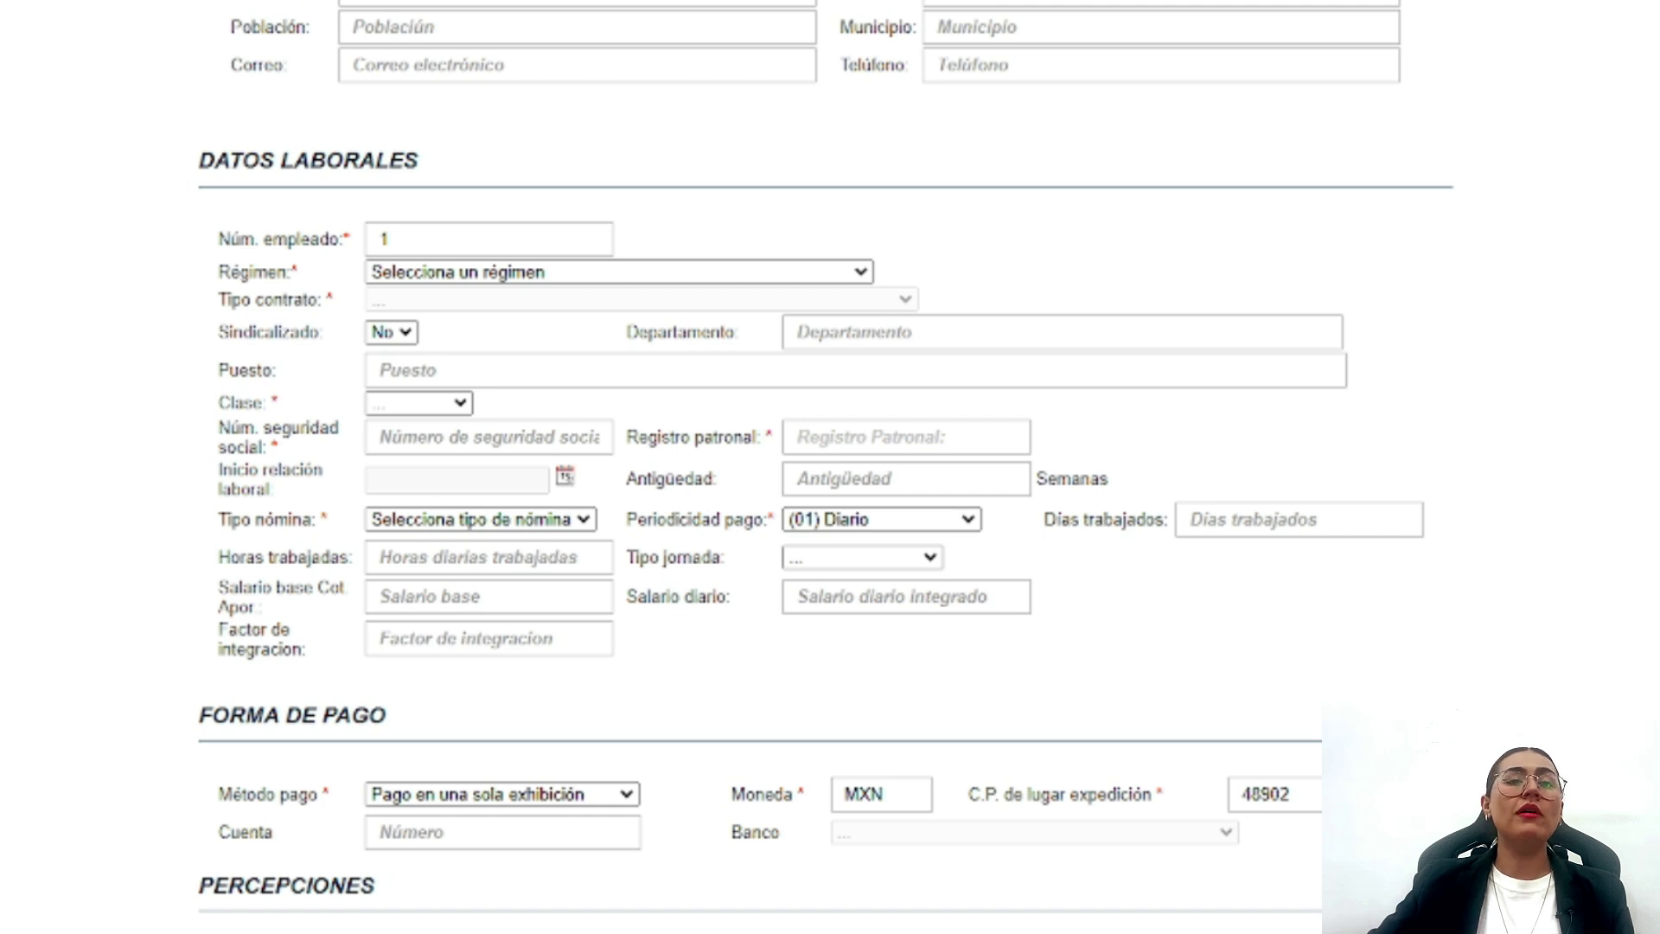
{"action": "scroll", "coordinate": [400, 226], "scroll_direction": "down", "scroll_amount": 2}
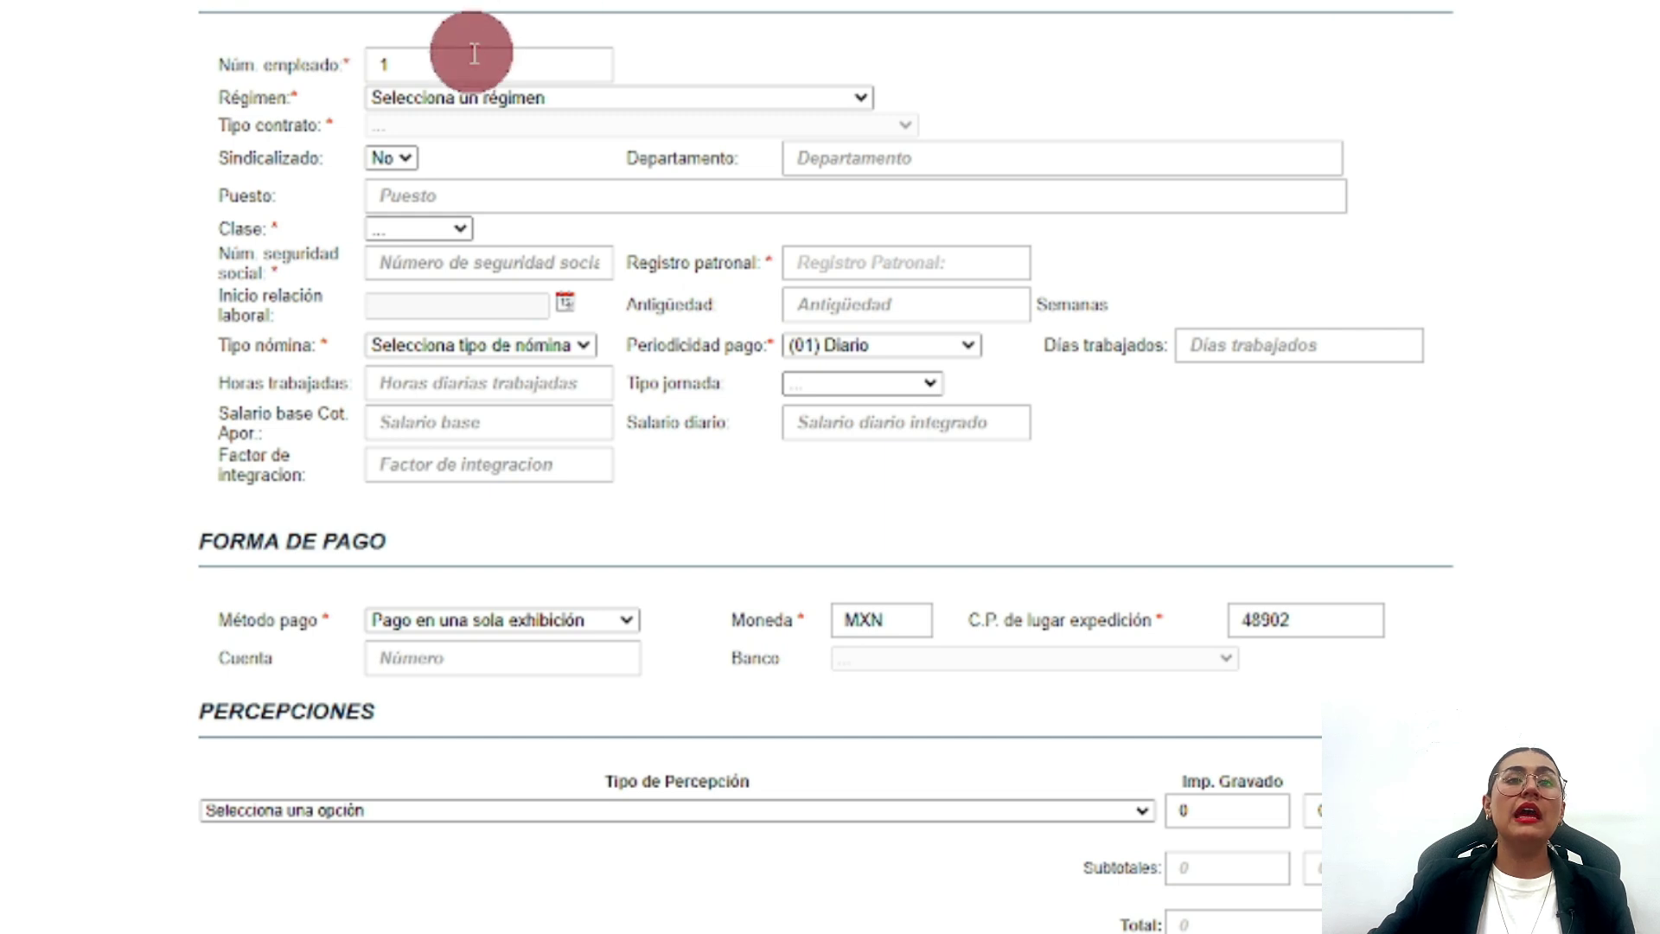
{"action": "left_click", "coordinate": [519, 54]}
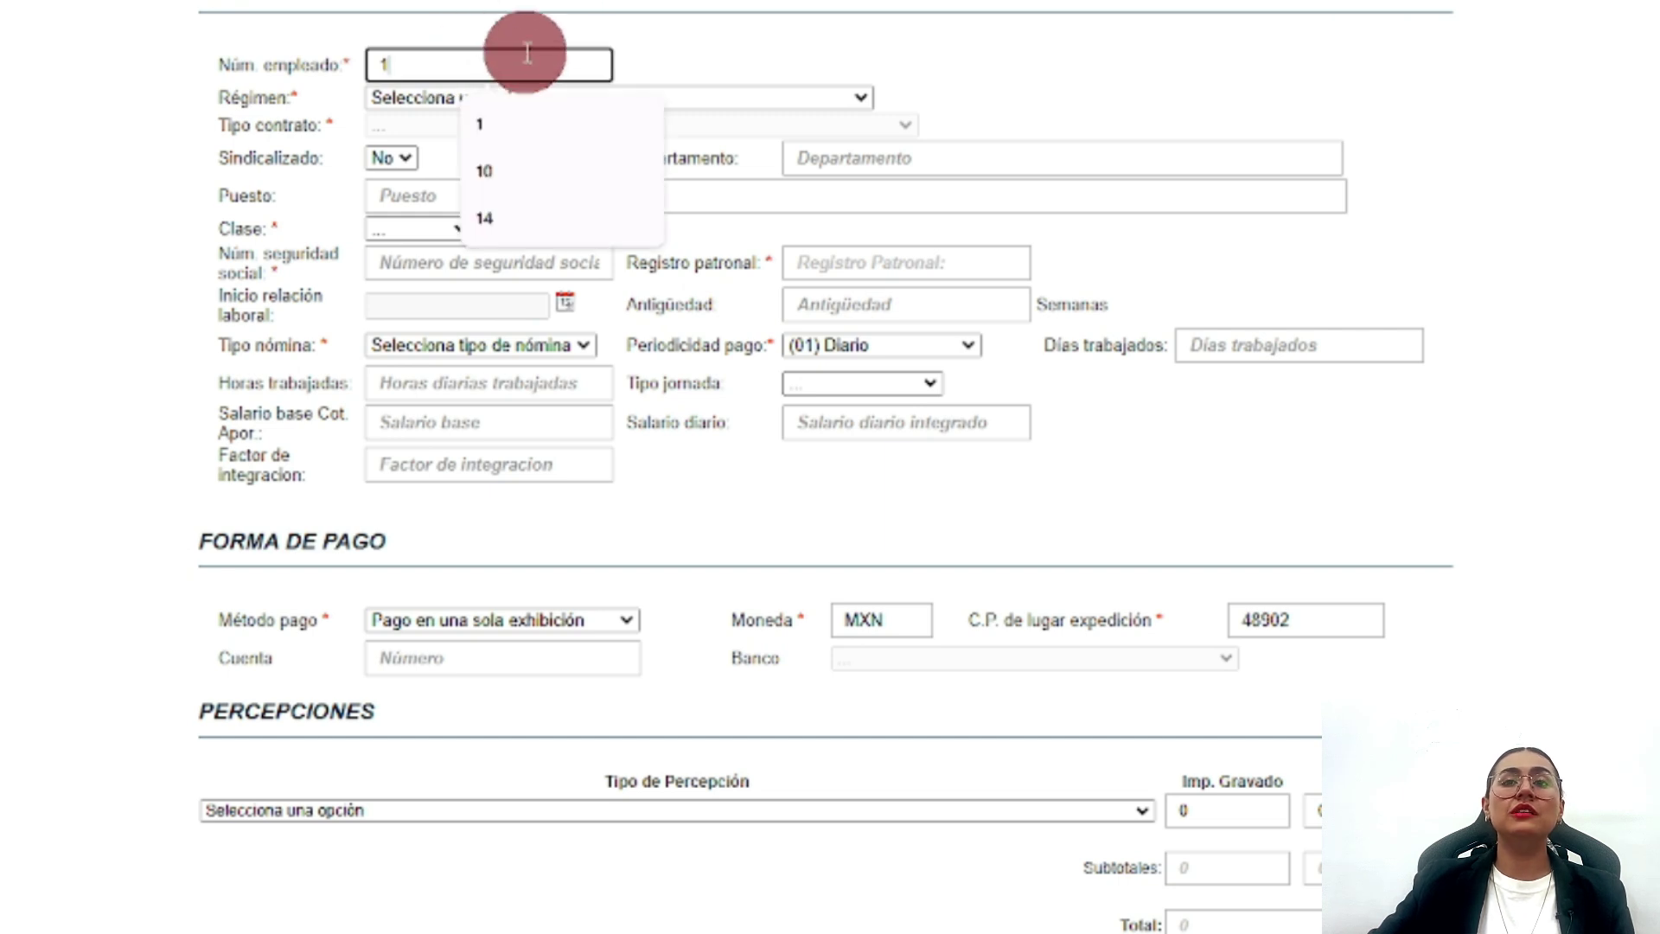
{"action": "key", "text": "BackSpace"}
{"action": "type", "text": "14"}
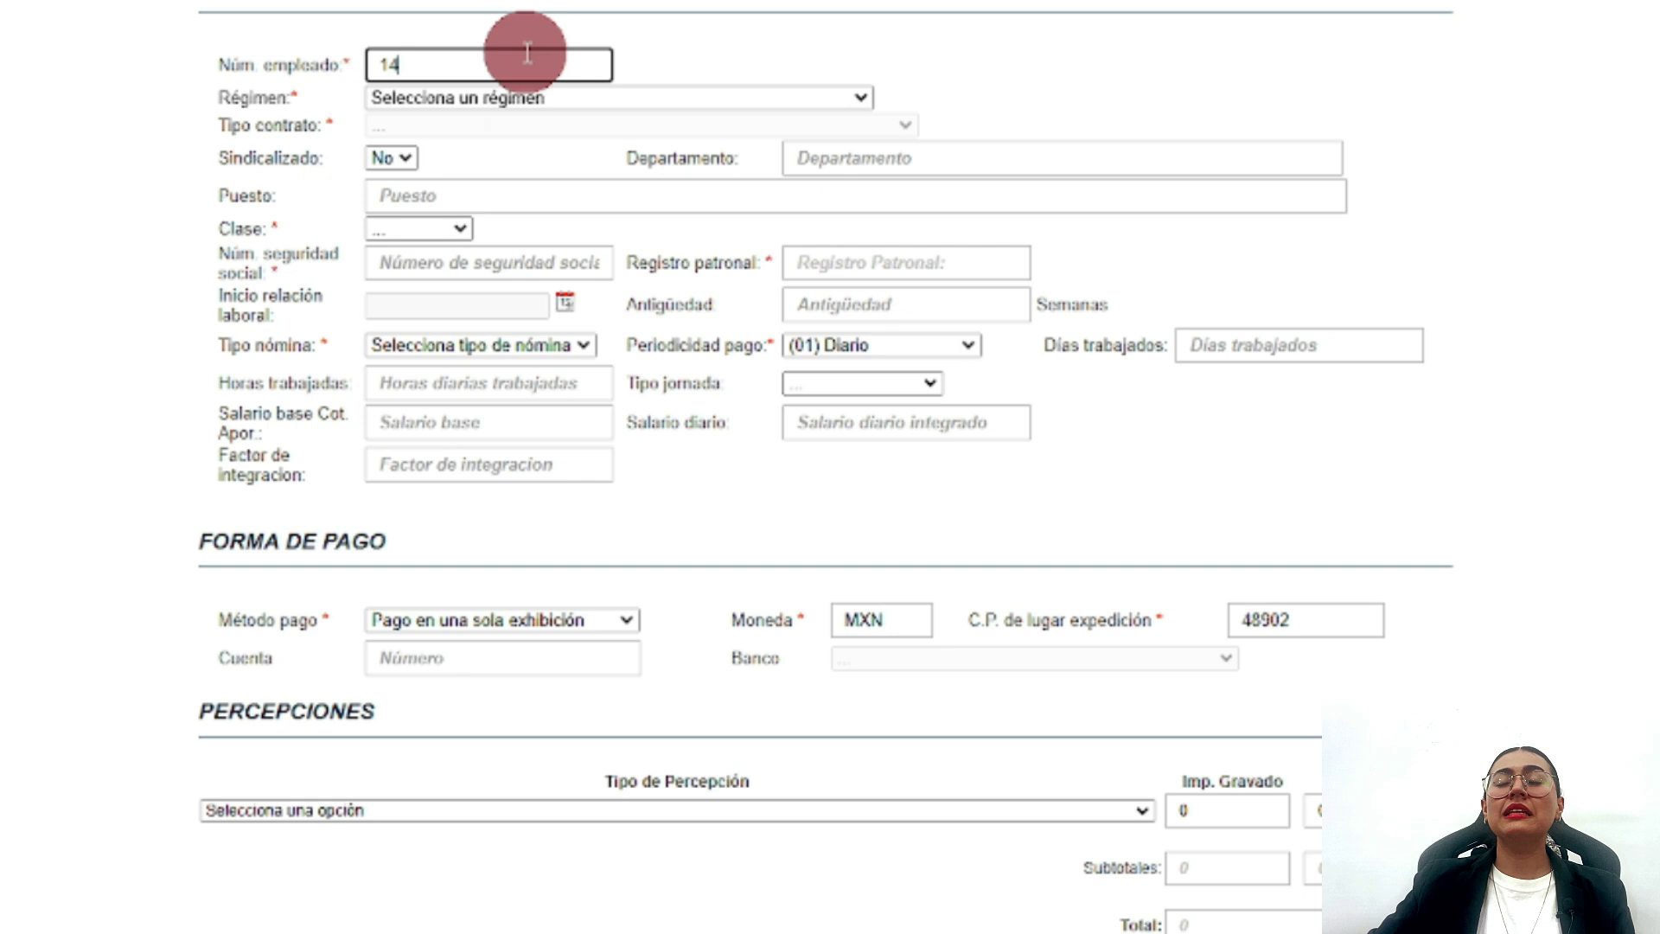
{"action": "left_click", "coordinate": [959, 50]}
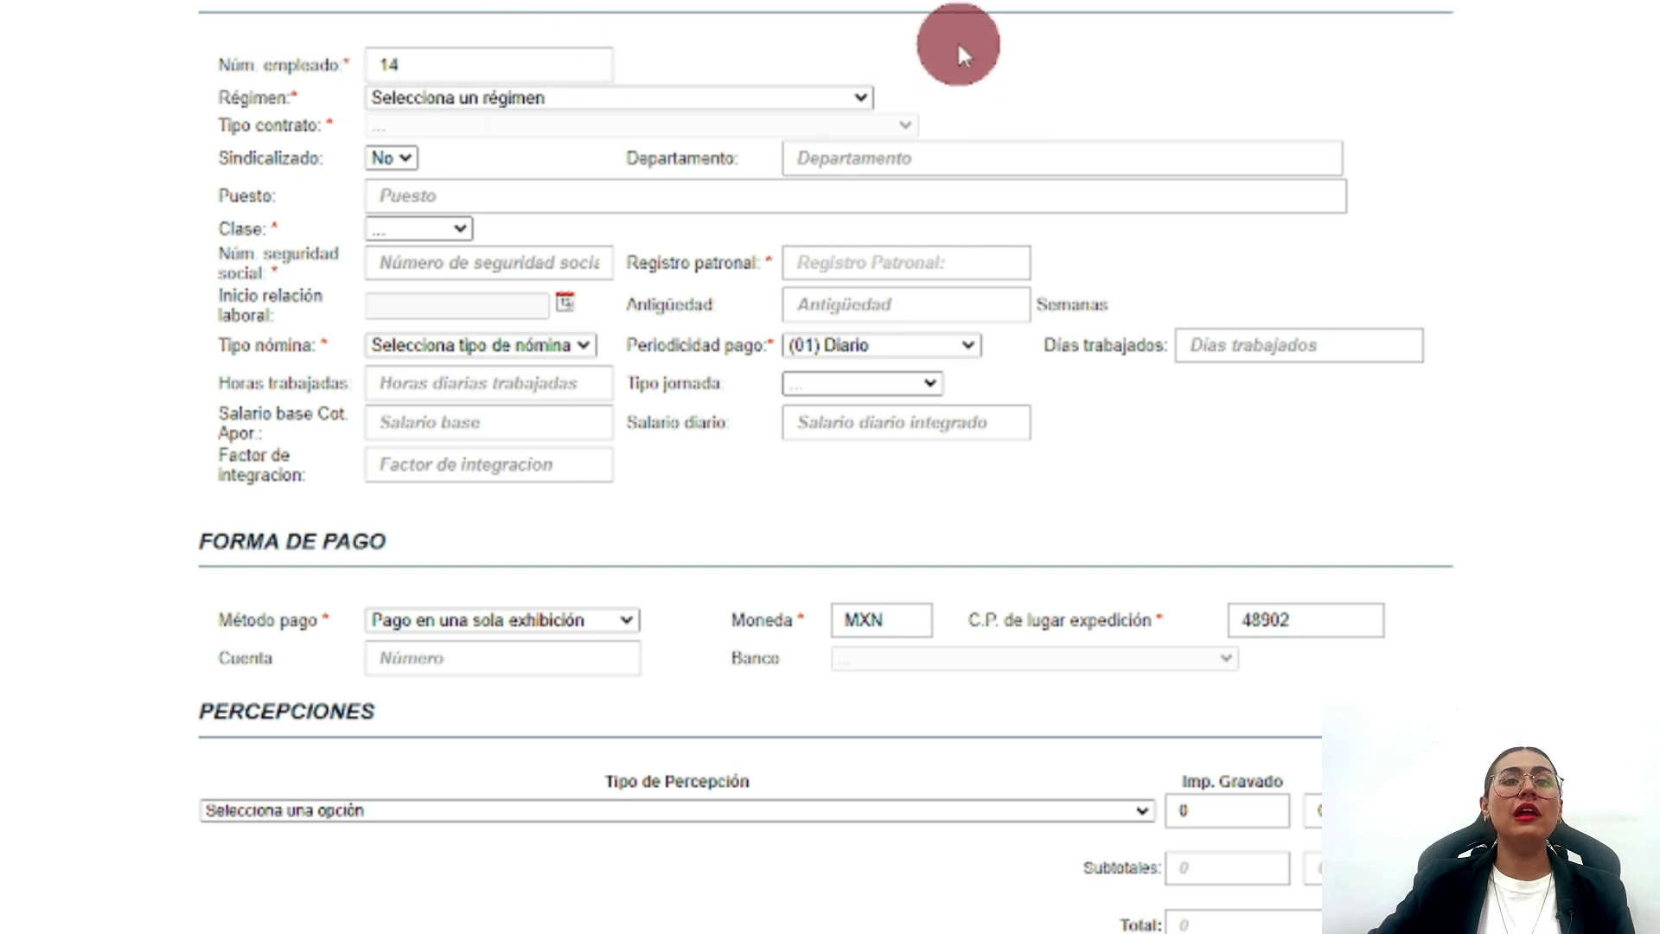
- Set the employee's regime to (02) Sueldos and the contract type to (01) Contrato de trabajo por tiempo indeterminado
{"action": "left_click", "coordinate": [776, 97]}
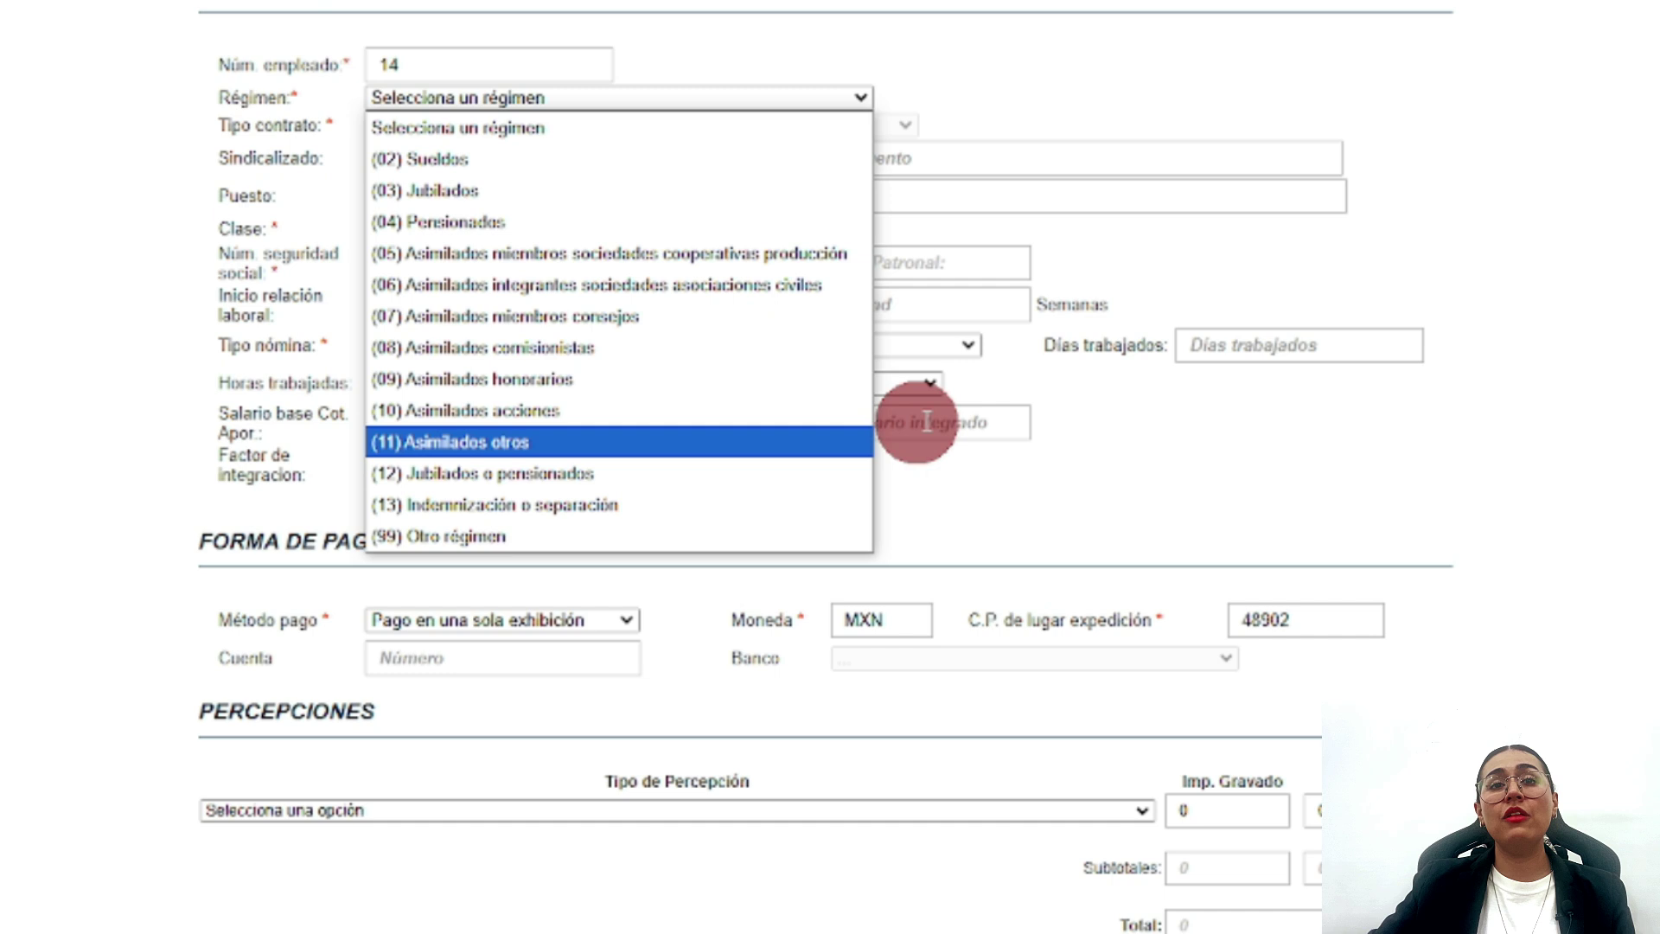
{"action": "left_click", "coordinate": [809, 165]}
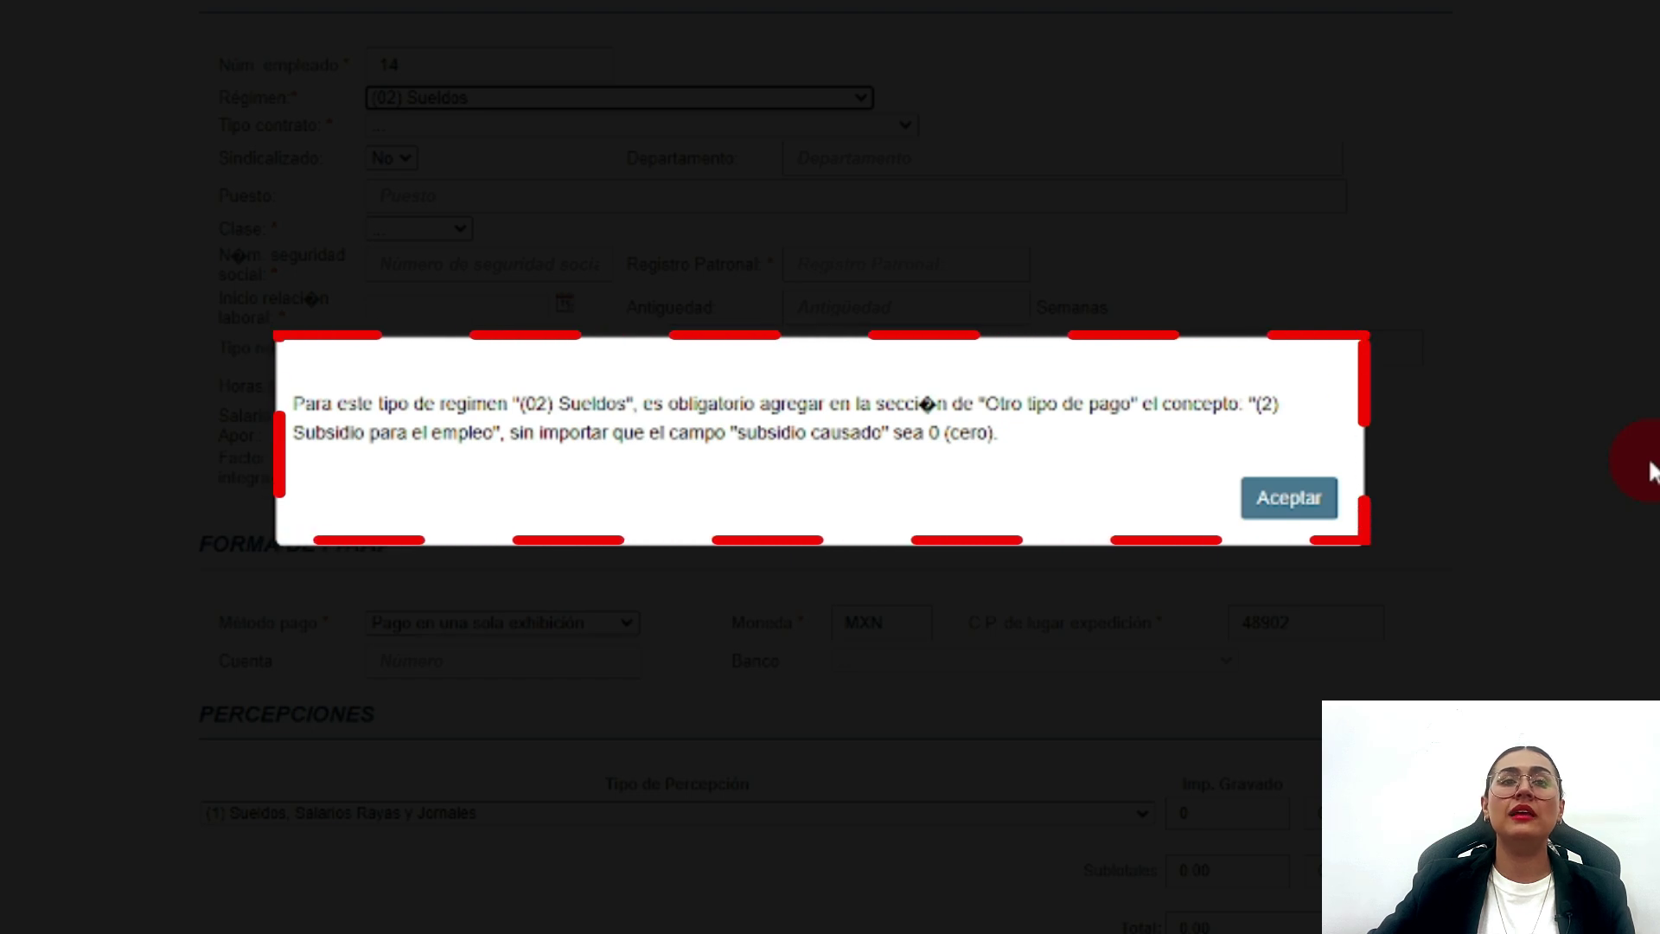
{"action": "left_click", "coordinate": [1318, 493]}
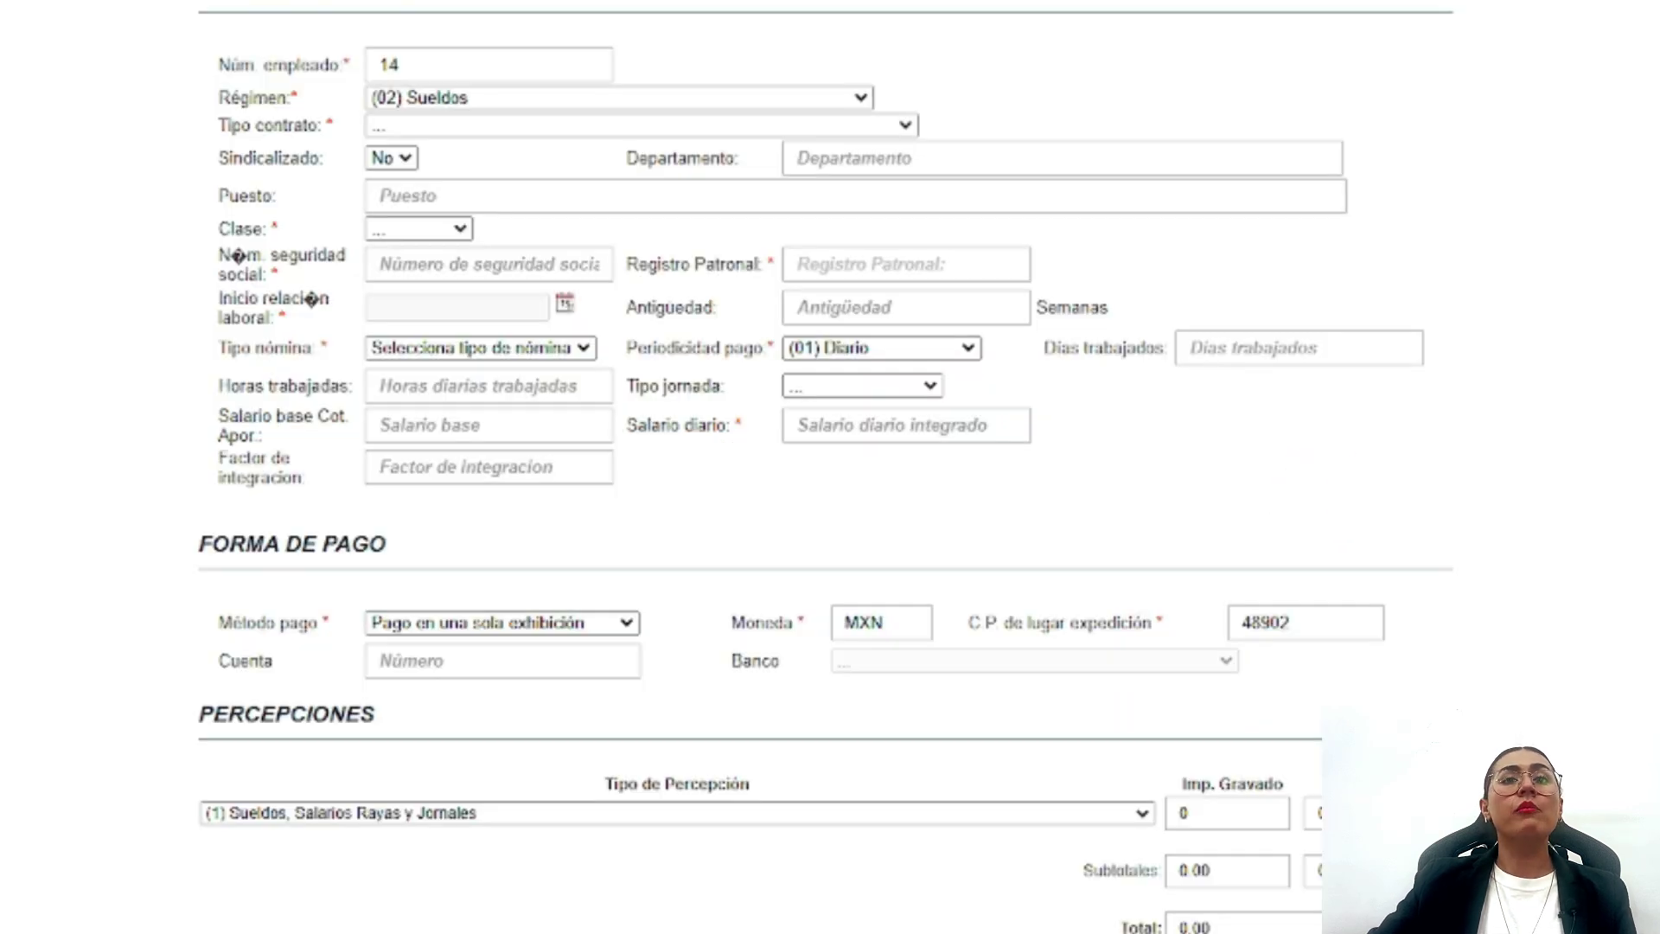
{"action": "scroll", "coordinate": [825, 471], "scroll_direction": "up", "scroll_amount": 1}
{"action": "left_click", "coordinate": [740, 214]}
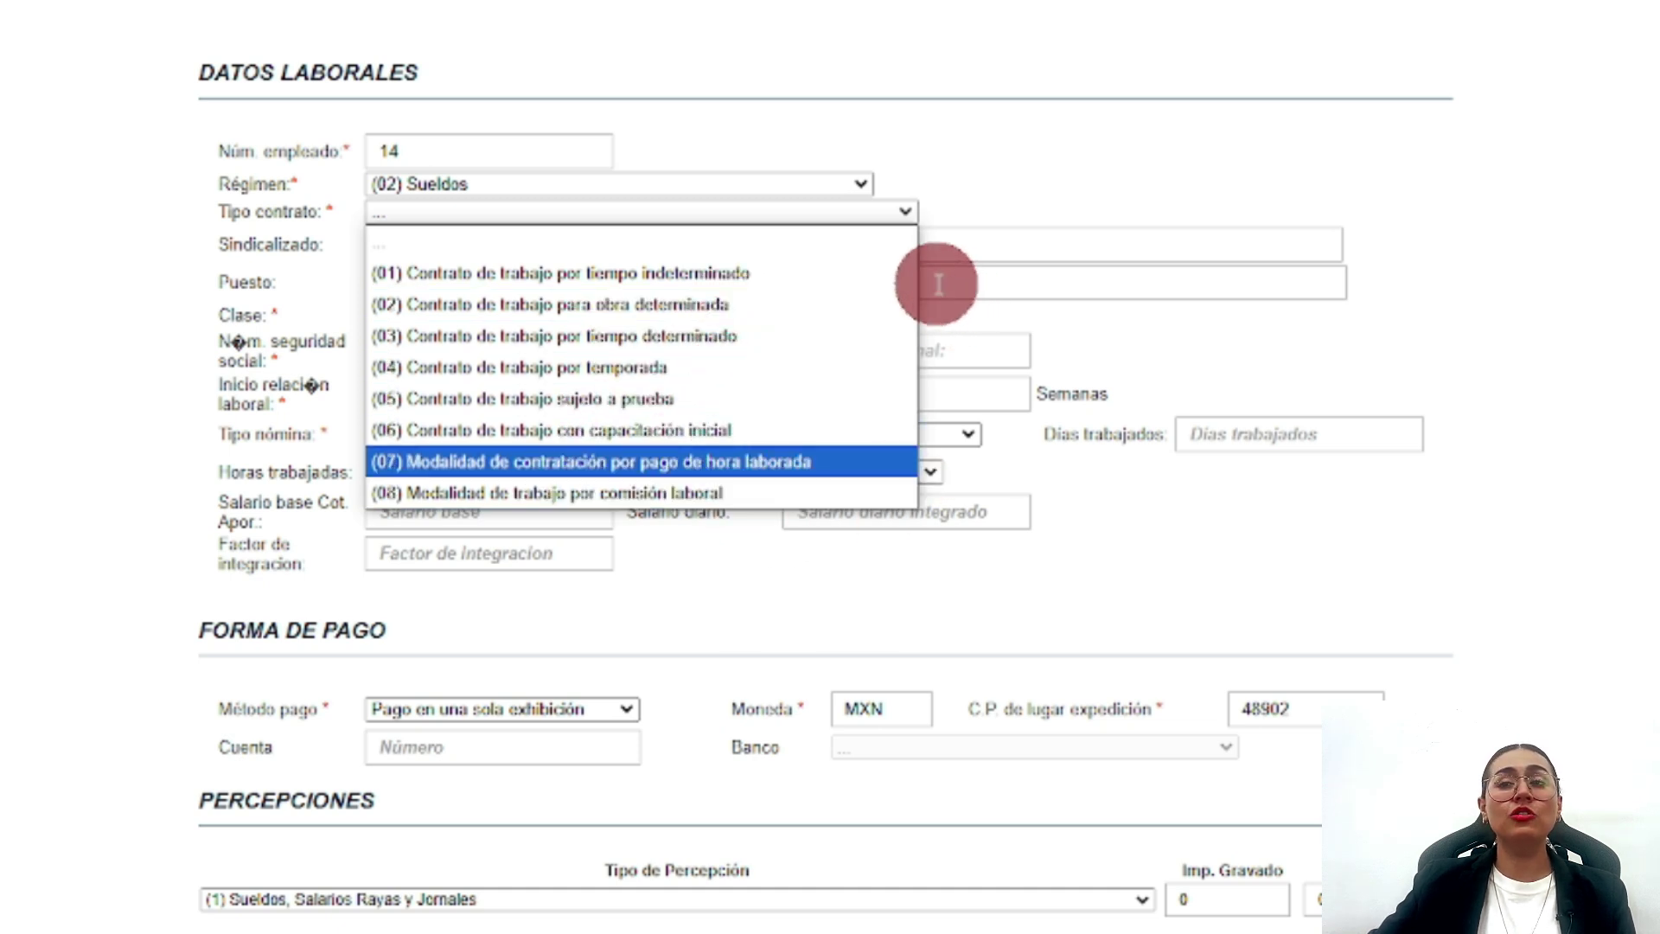
{"action": "left_click", "coordinate": [821, 275]}
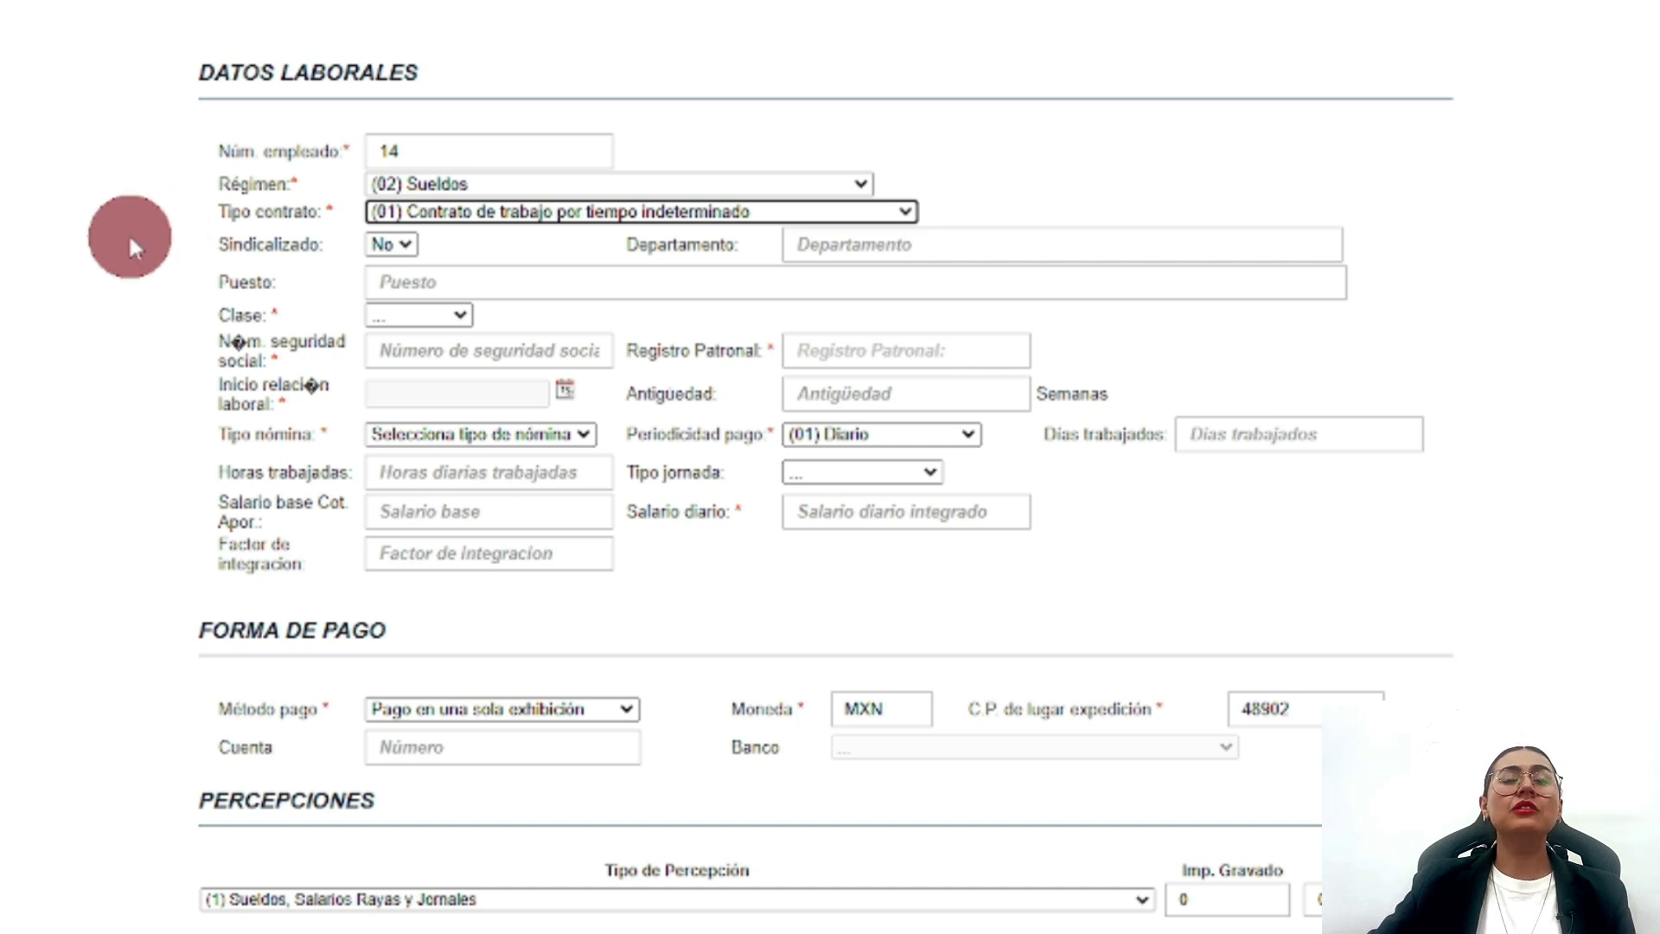
- Keep the employee as non-unionised and enter VENTAS as the department and VENDEDOR as the position
{"action": "left_click", "coordinate": [380, 245]}
{"action": "left_click", "coordinate": [554, 268]}
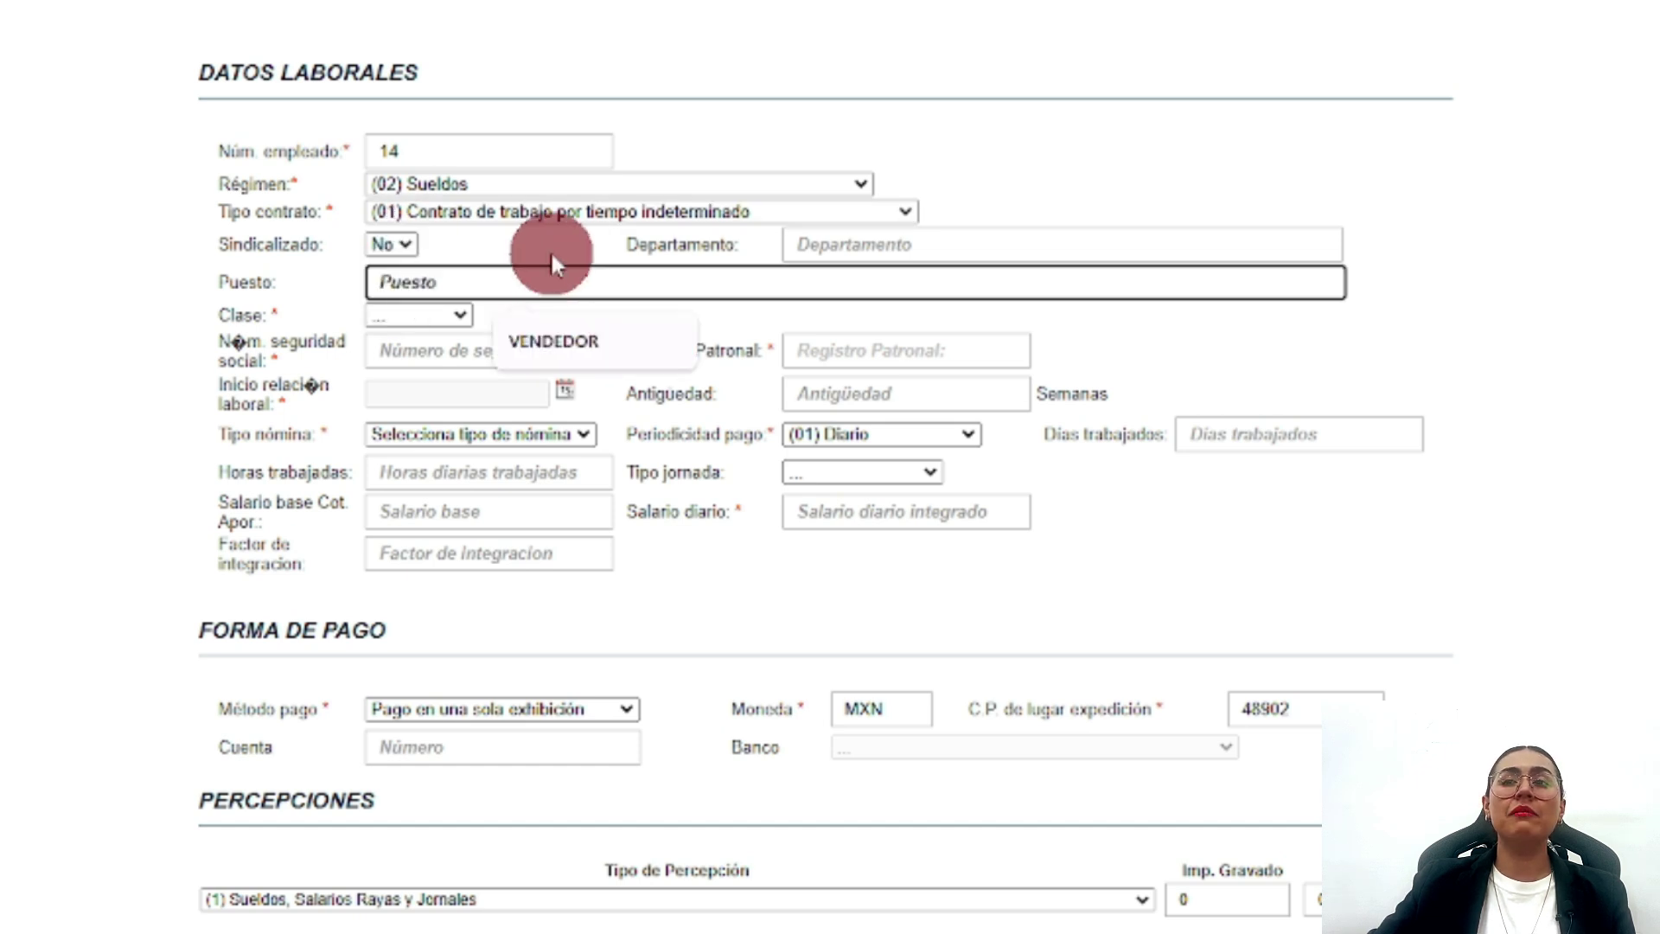
{"action": "left_click", "coordinate": [551, 252]}
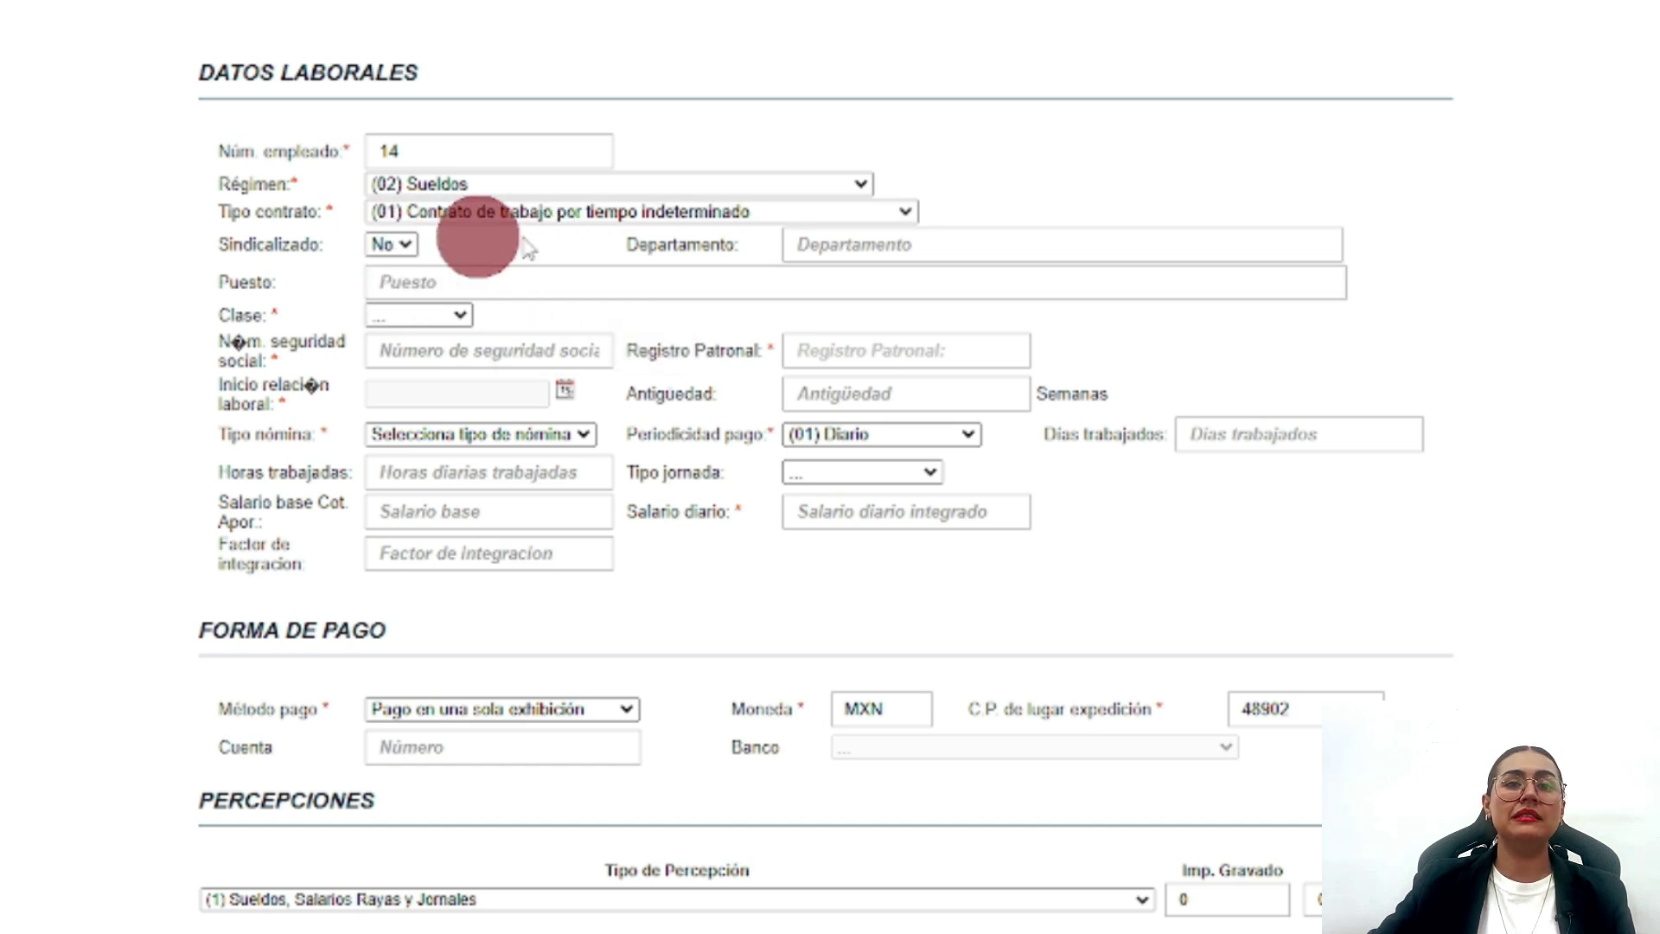
{"action": "left_click", "coordinate": [869, 244]}
{"action": "type", "text": "VE"}
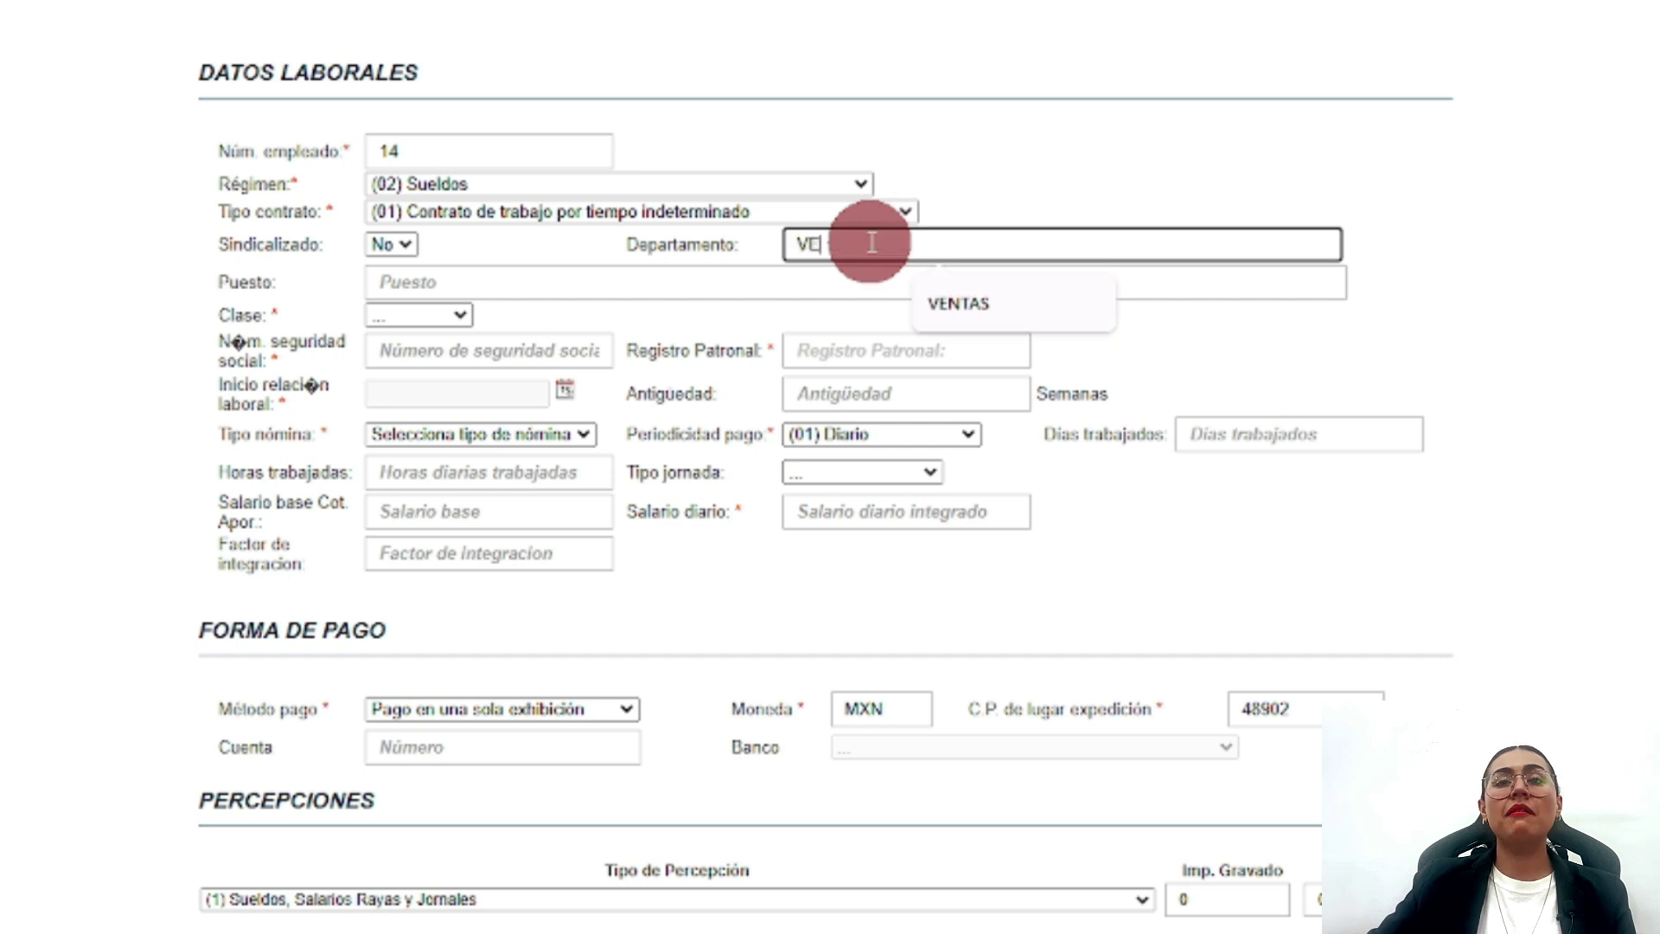
{"action": "type", "text": "NTAS"}
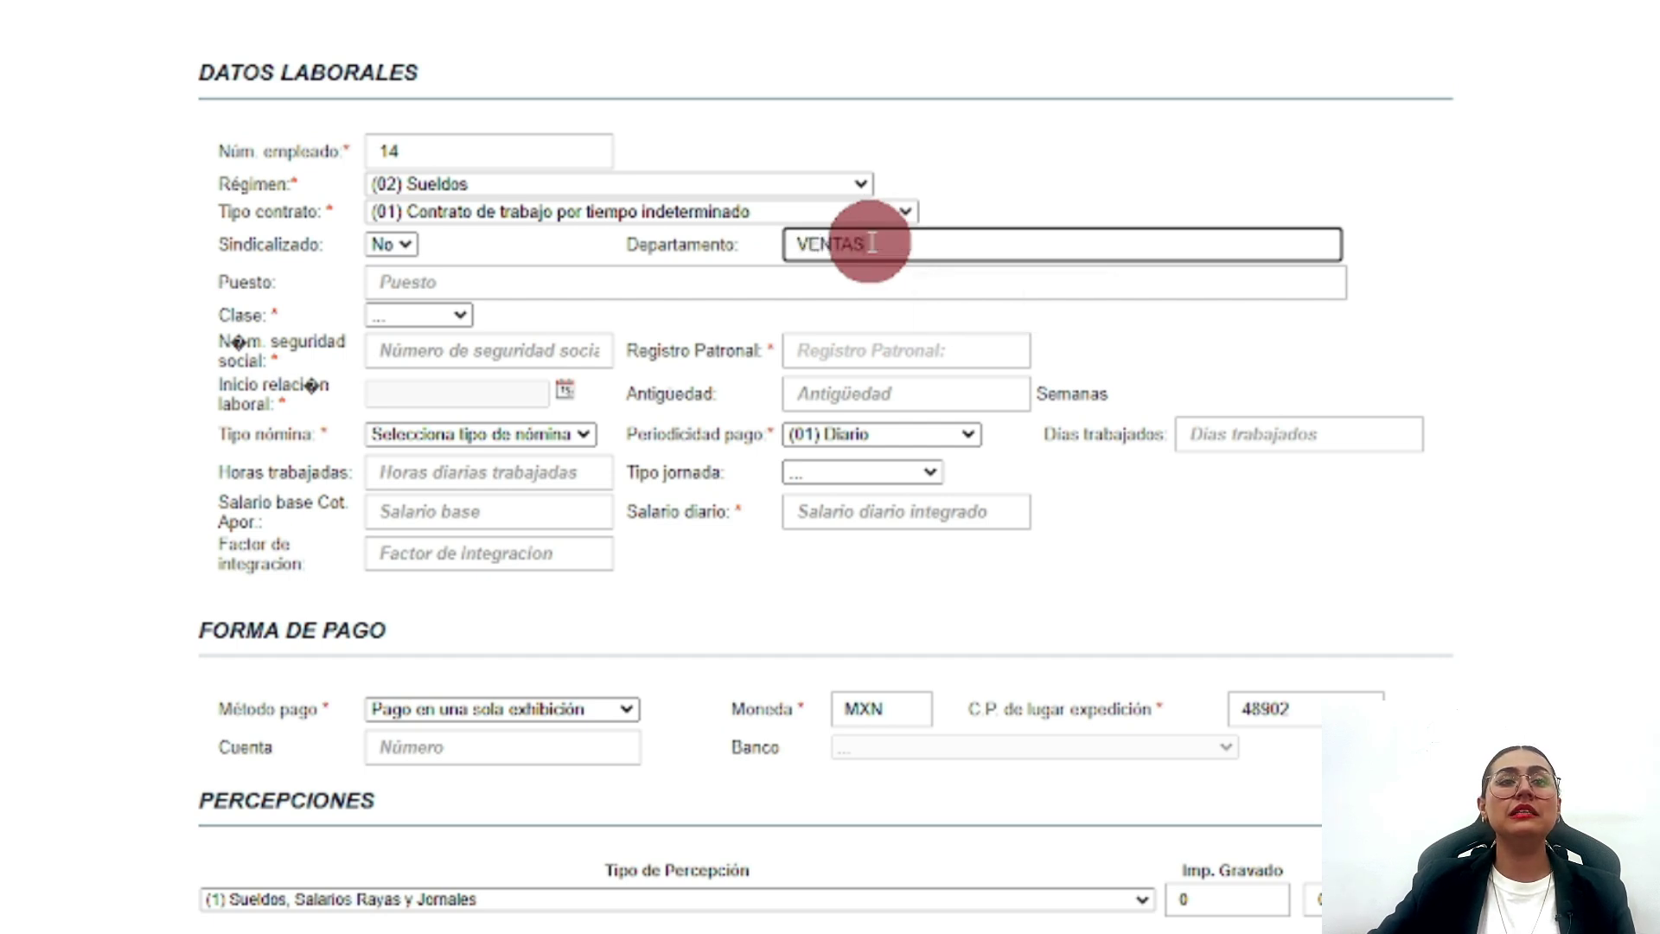
{"action": "left_click", "coordinate": [523, 275]}
{"action": "type", "text": "VENDEDOR"}
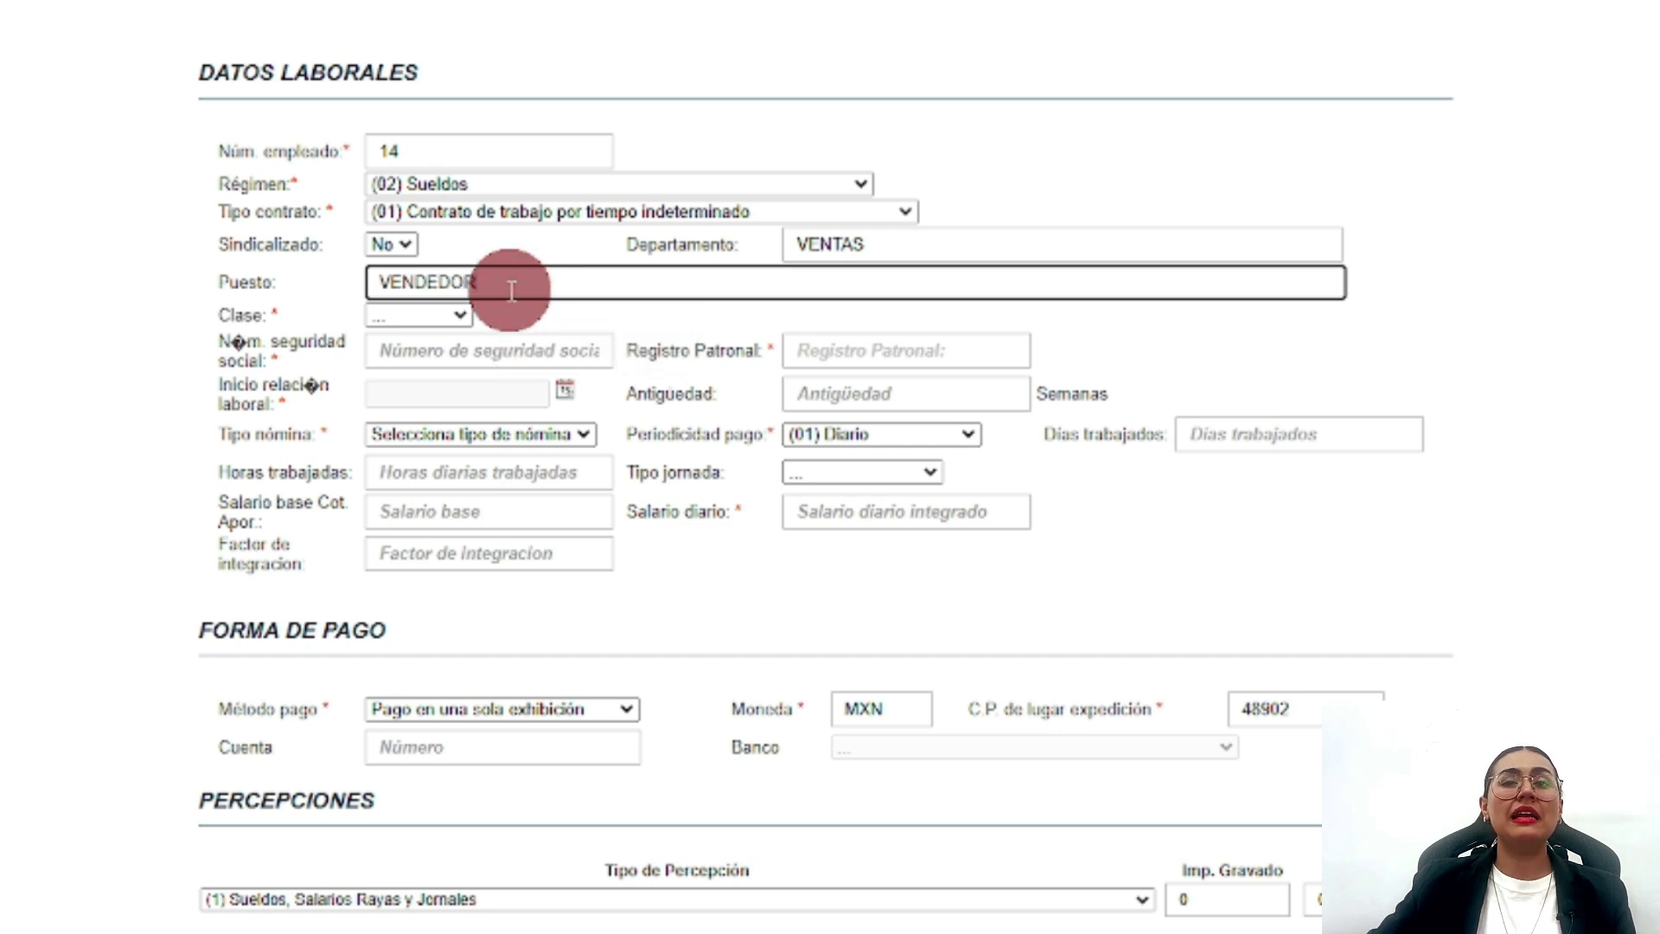
- Set the employee's risk class to CLASE I and enter the employee's social security number
{"action": "left_click", "coordinate": [459, 315]}
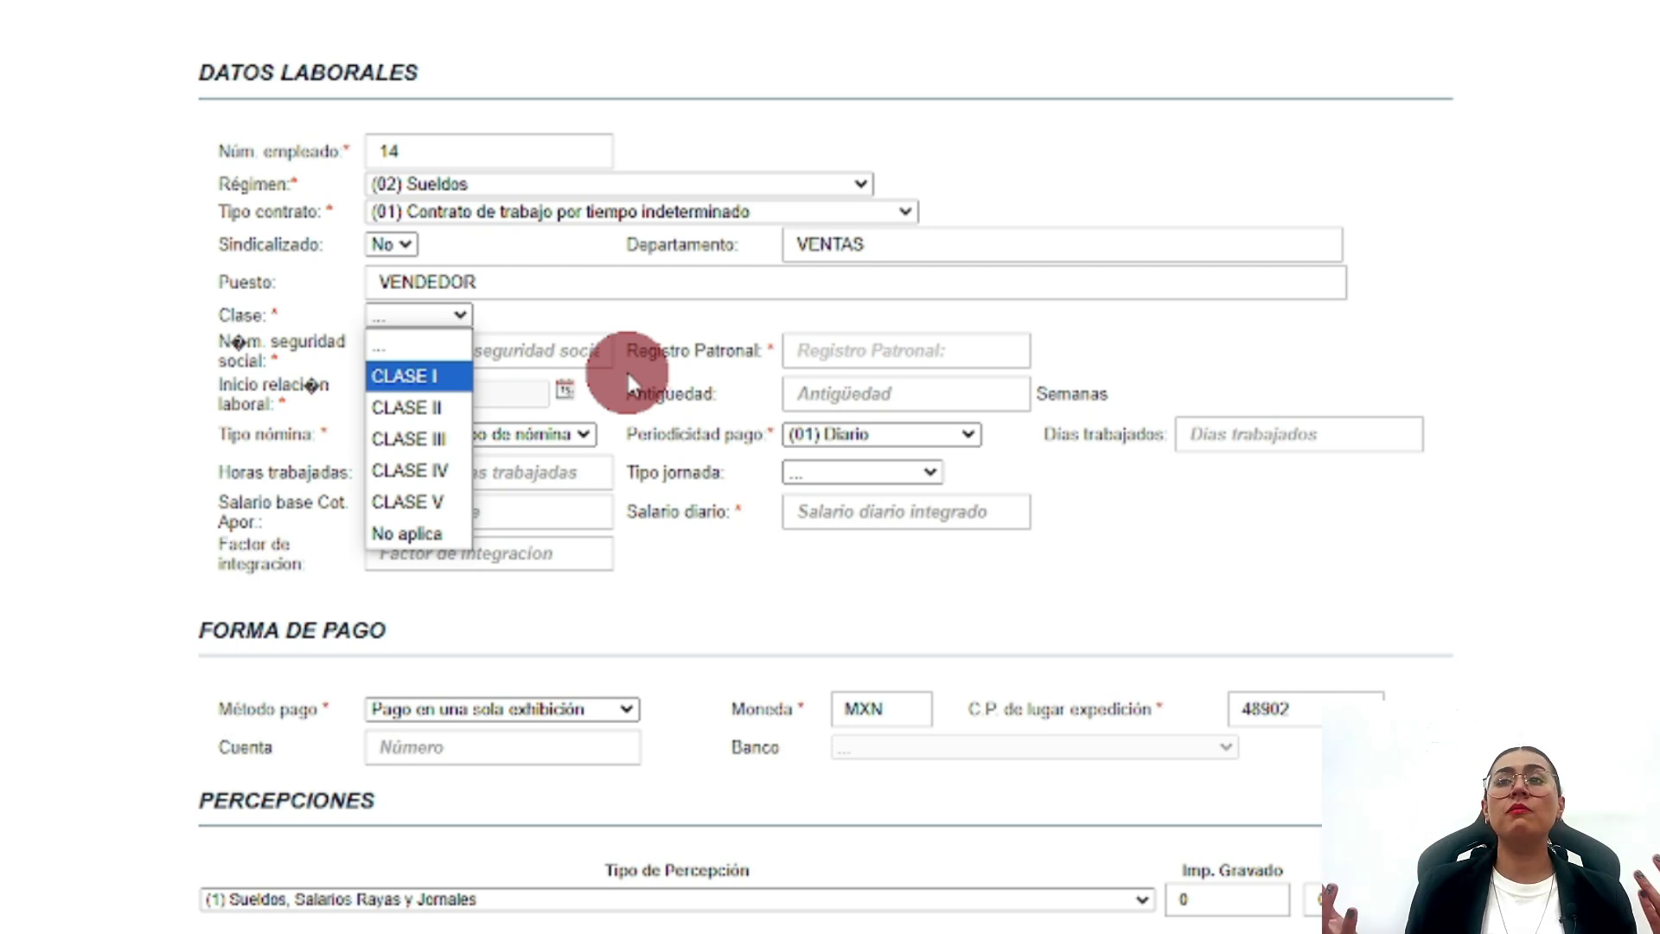
{"action": "left_click", "coordinate": [435, 380]}
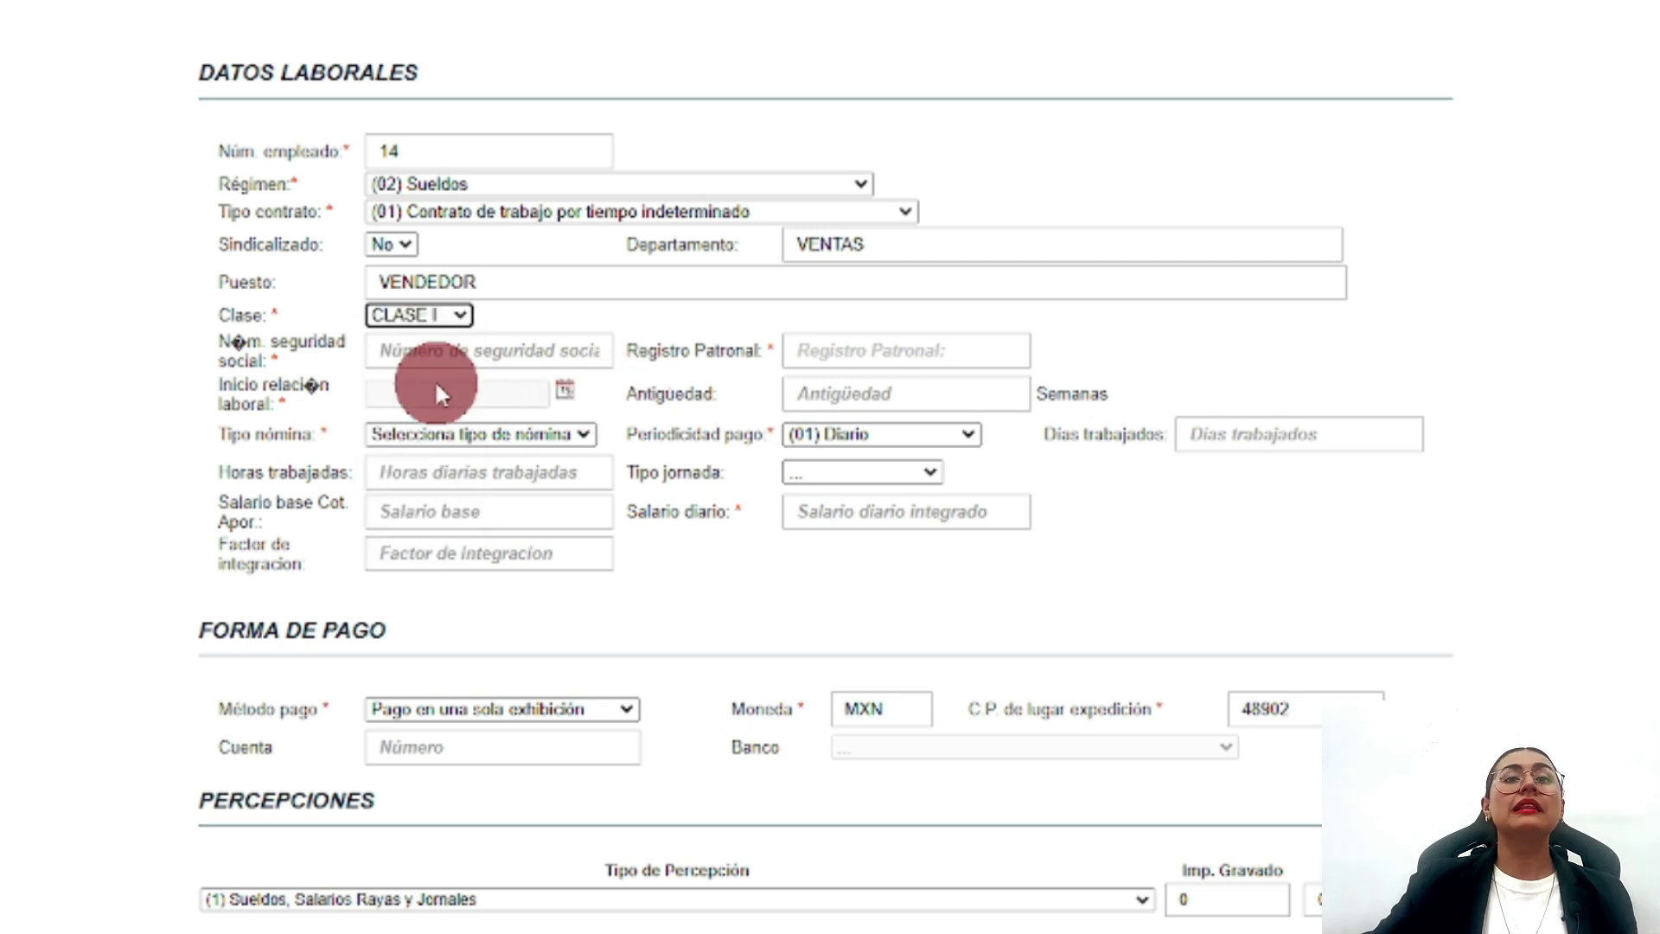
{"action": "left_click", "coordinate": [487, 354]}
{"action": "left_click", "coordinate": [523, 408]}
- Fill in the employer registration number, replacing the last two digits of the suggested value
{"action": "left_click", "coordinate": [845, 350]}
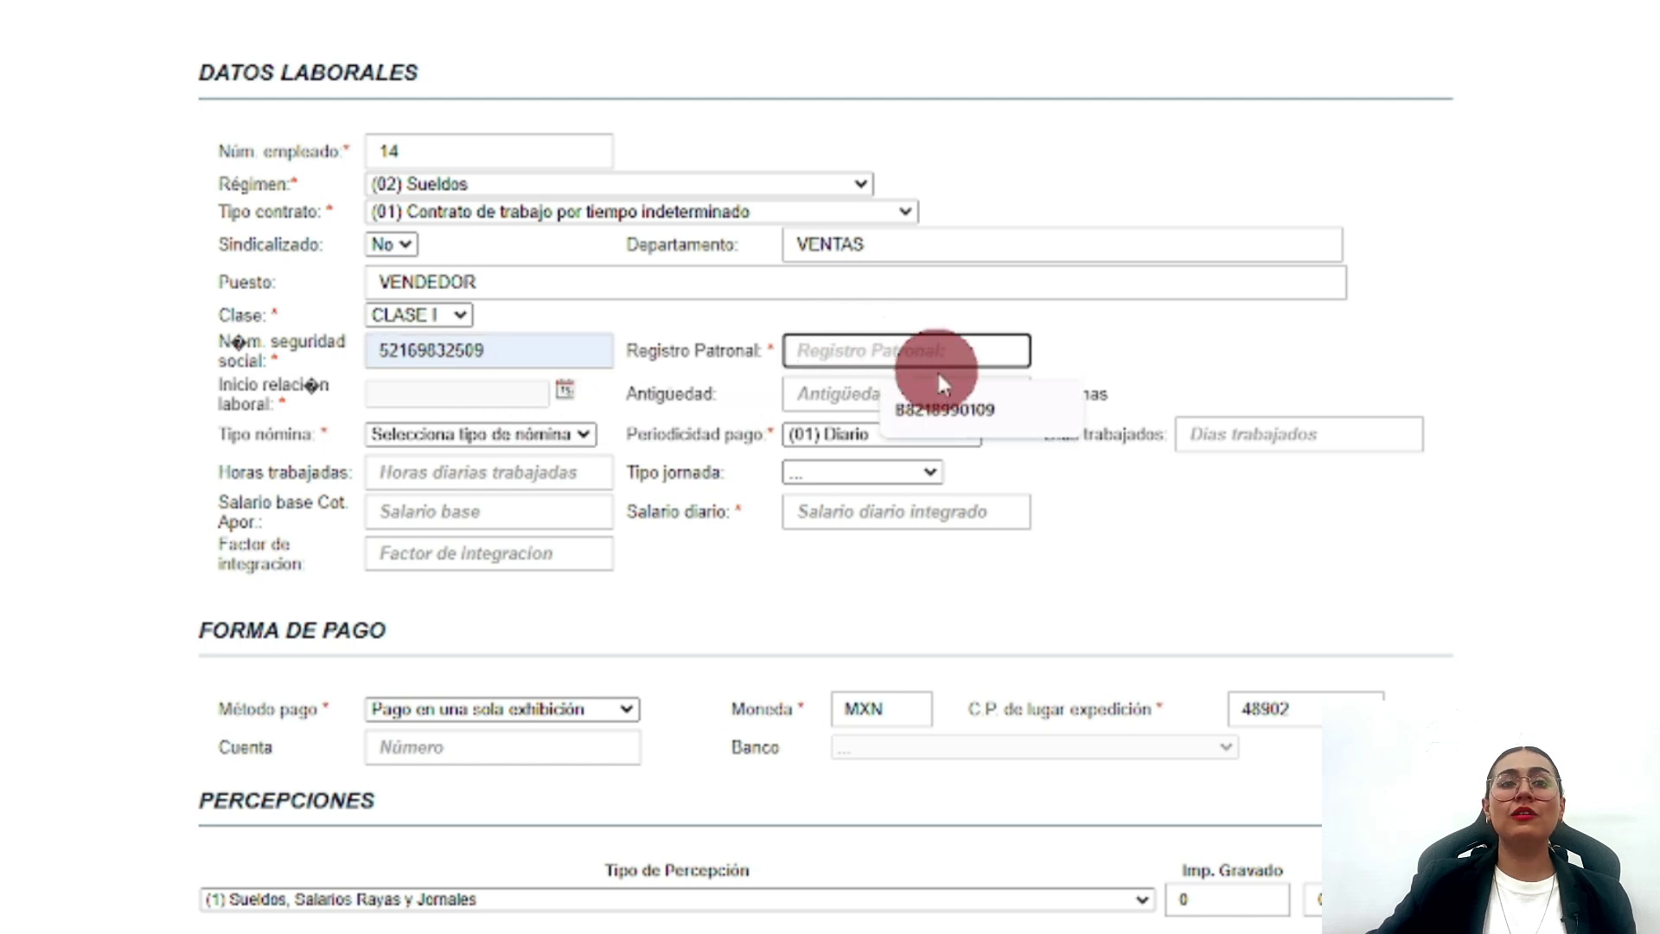
{"action": "left_click", "coordinate": [943, 403]}
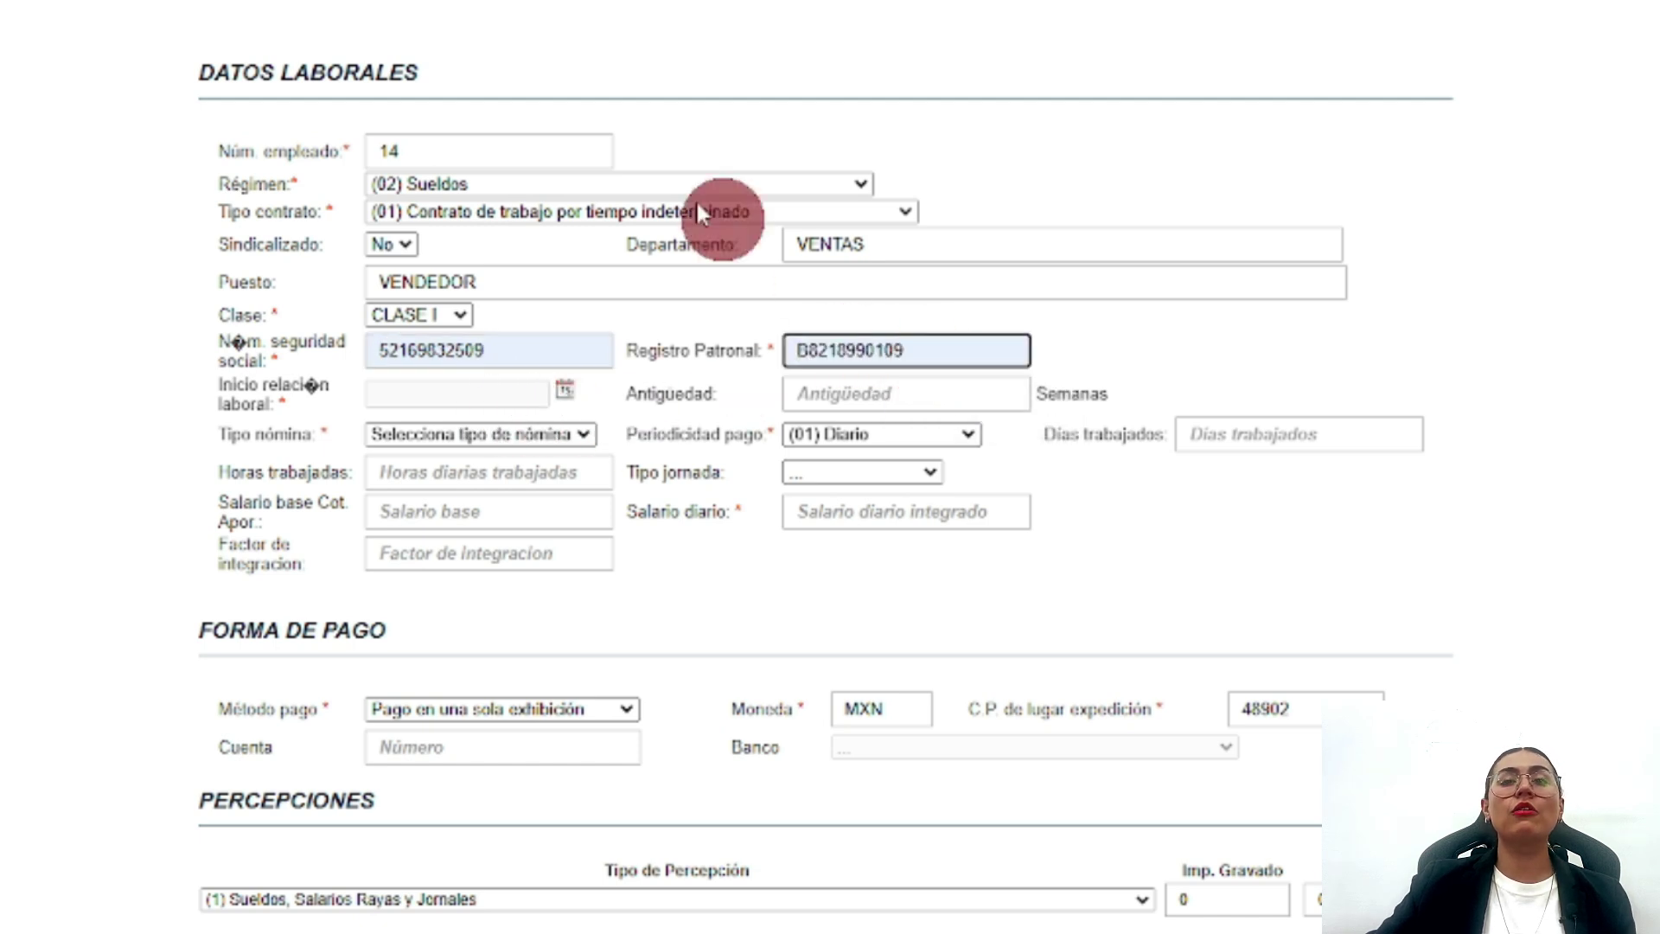
{"action": "key", "text": "BackSpace"}
{"action": "key", "text": "BackSpace"}
{"action": "type", "text": "11"}
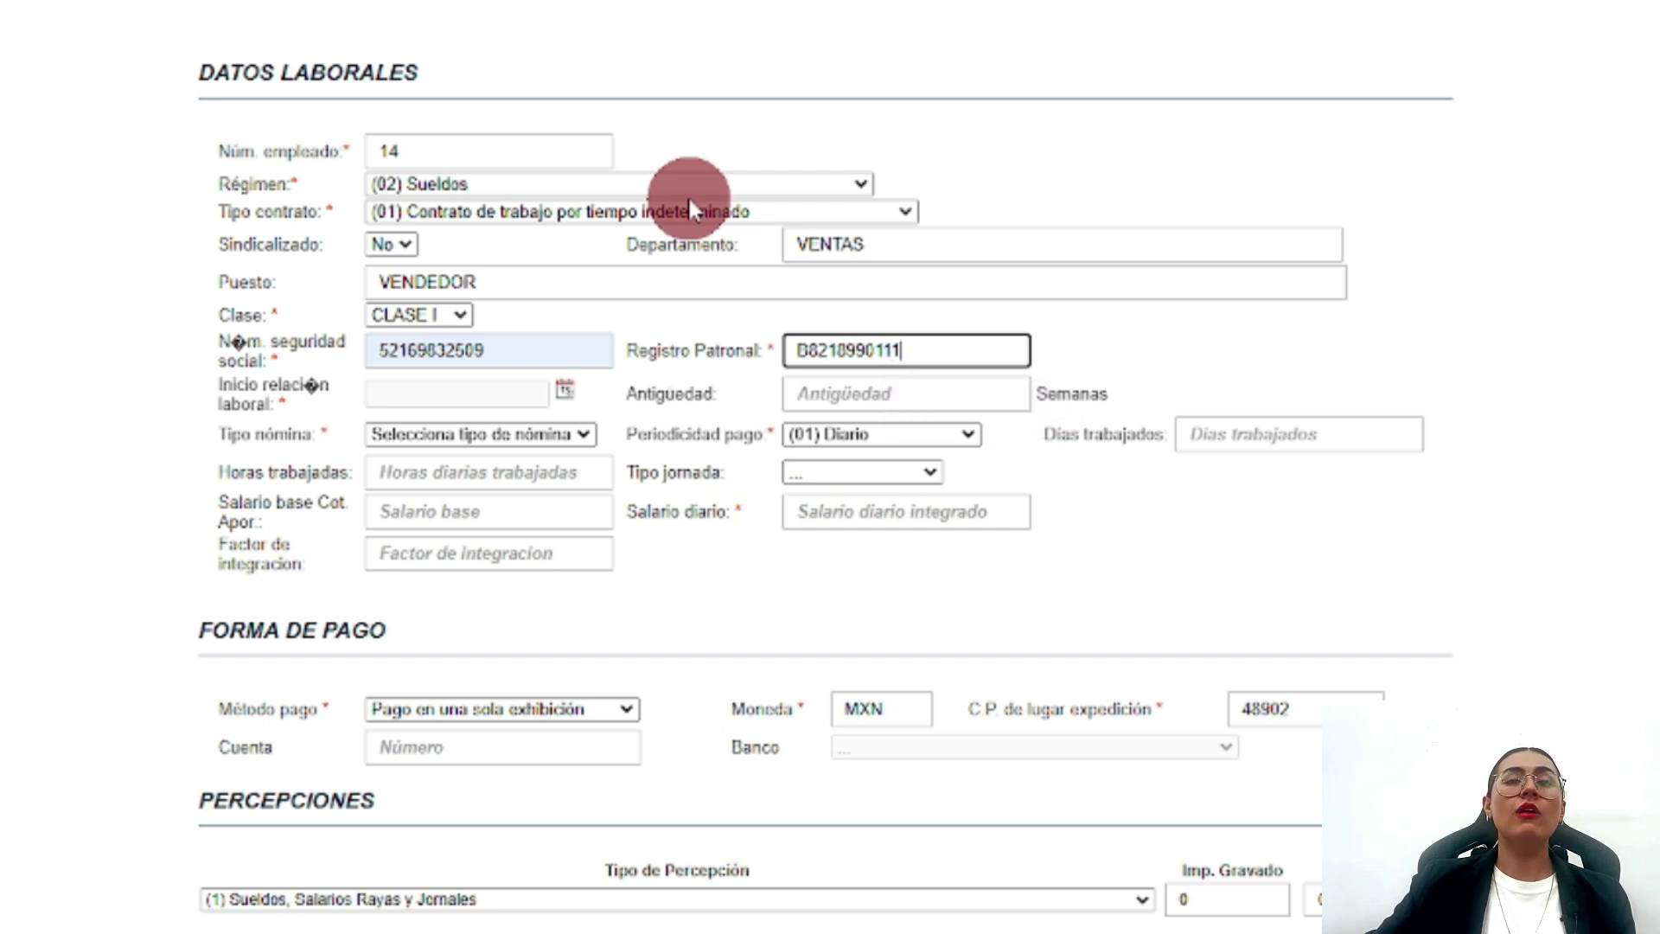
{"action": "left_click", "coordinate": [1198, 330]}
- Set the start date of the employment relationship to 2024-01-10
{"action": "left_click", "coordinate": [564, 389]}
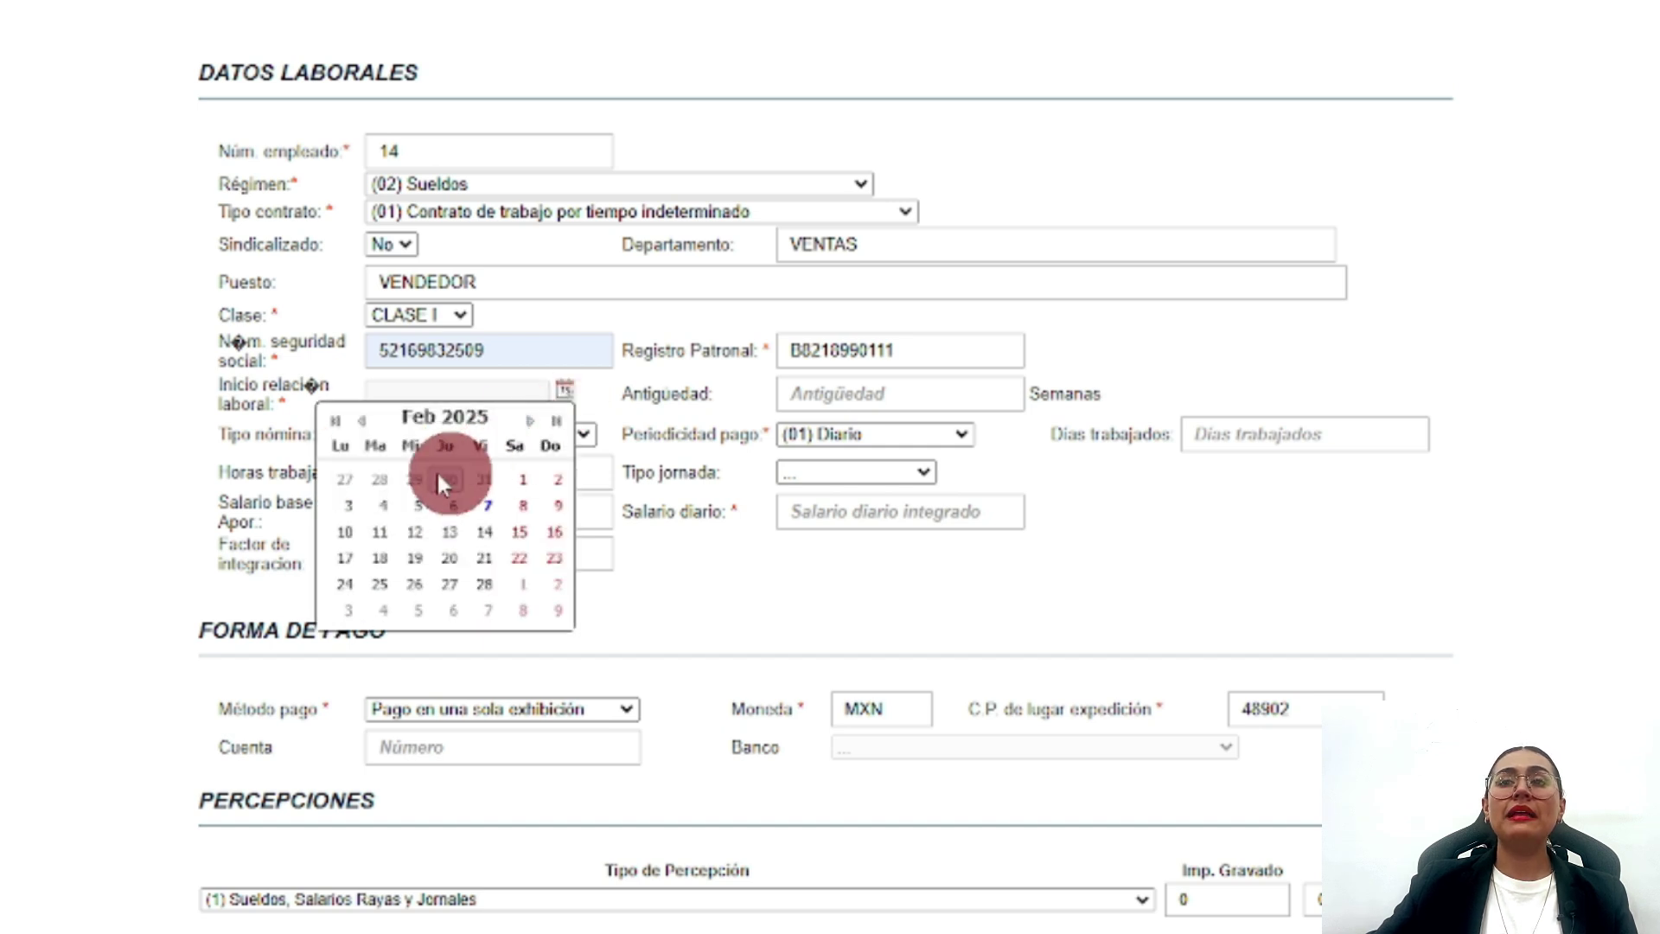
{"action": "left_click", "coordinate": [337, 422]}
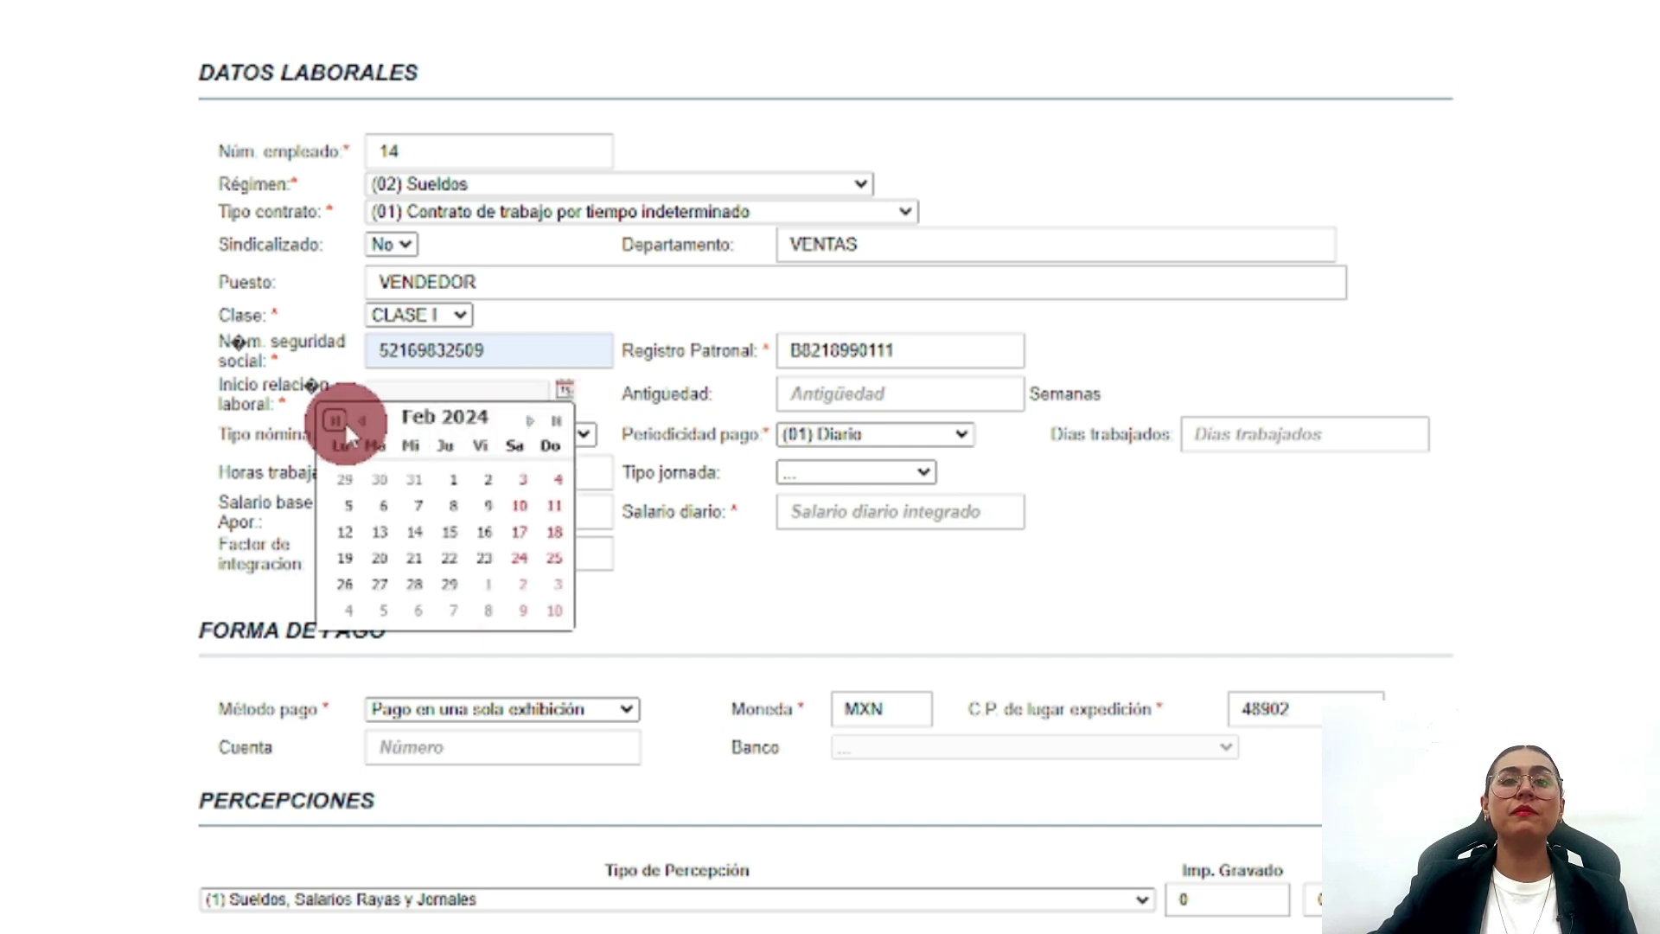
{"action": "left_click", "coordinate": [359, 422]}
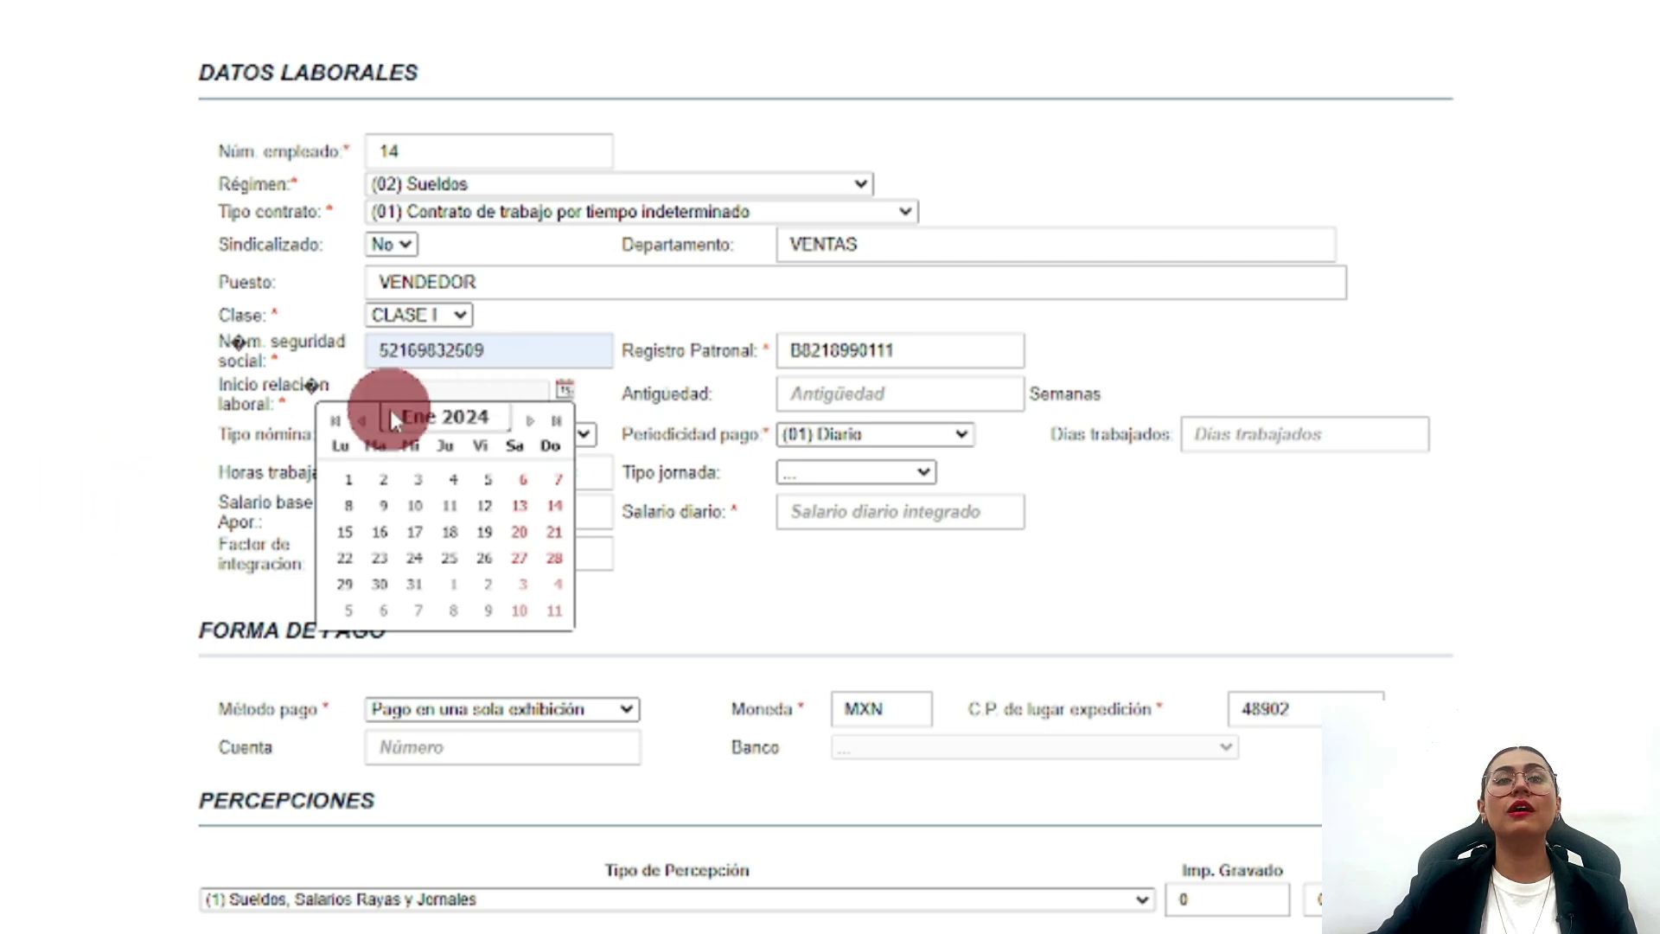
{"action": "left_click", "coordinate": [414, 508]}
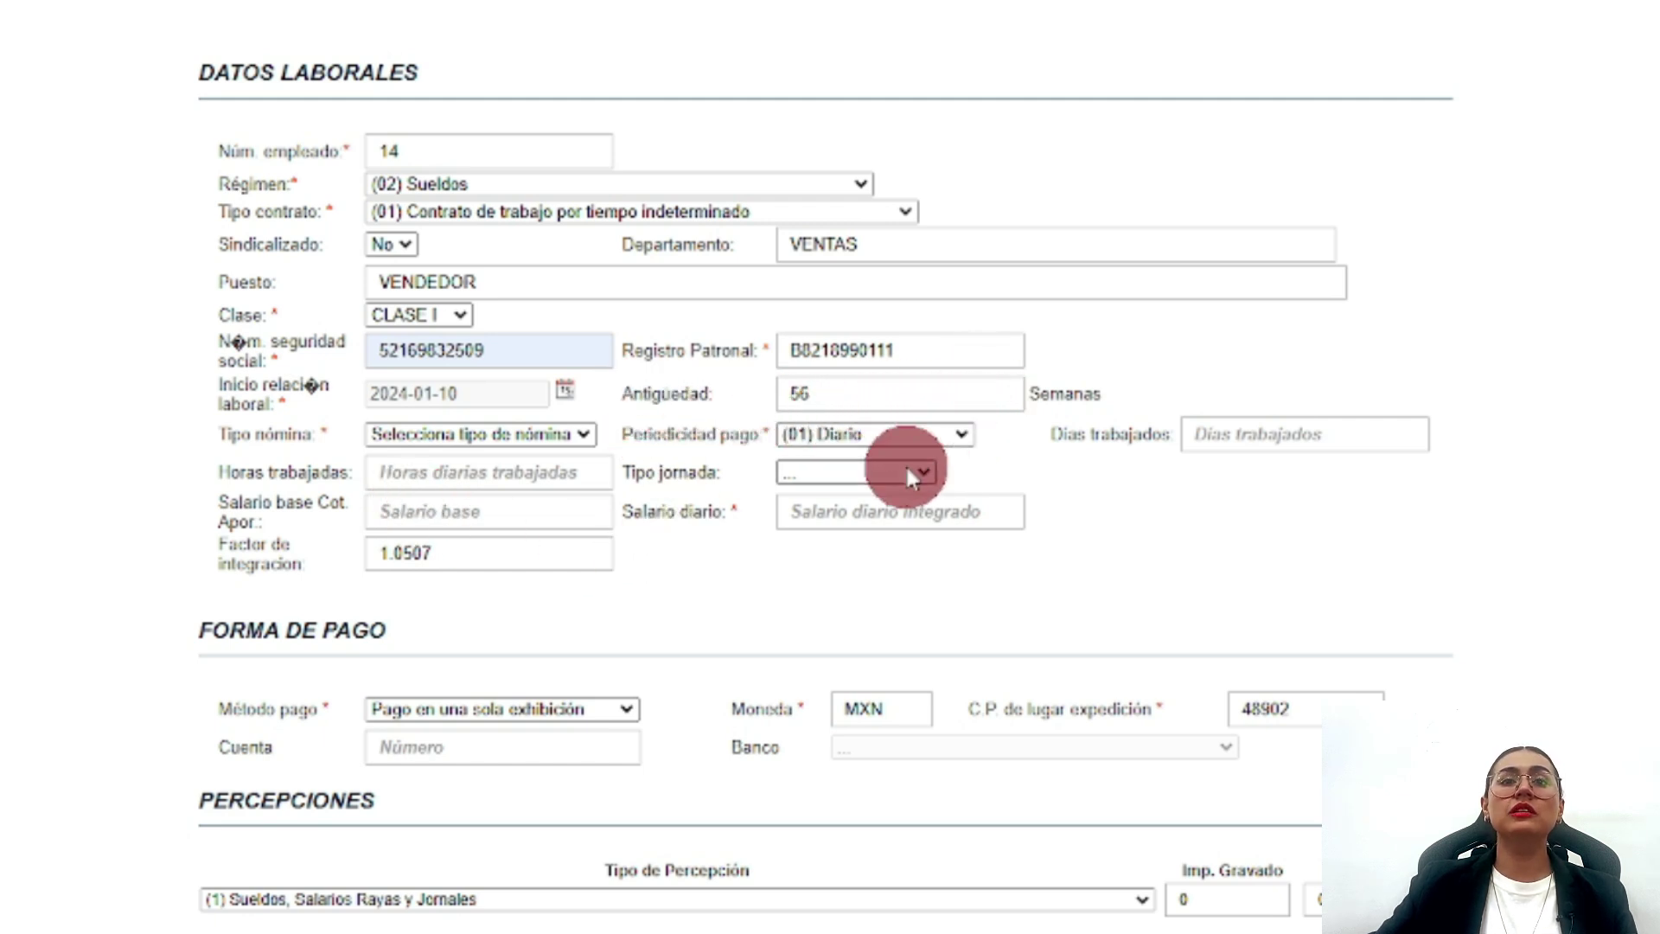
- Set the payroll type to Nómina ordinaria and the payment frequency to (04) Quincenal
{"action": "left_click", "coordinate": [533, 433]}
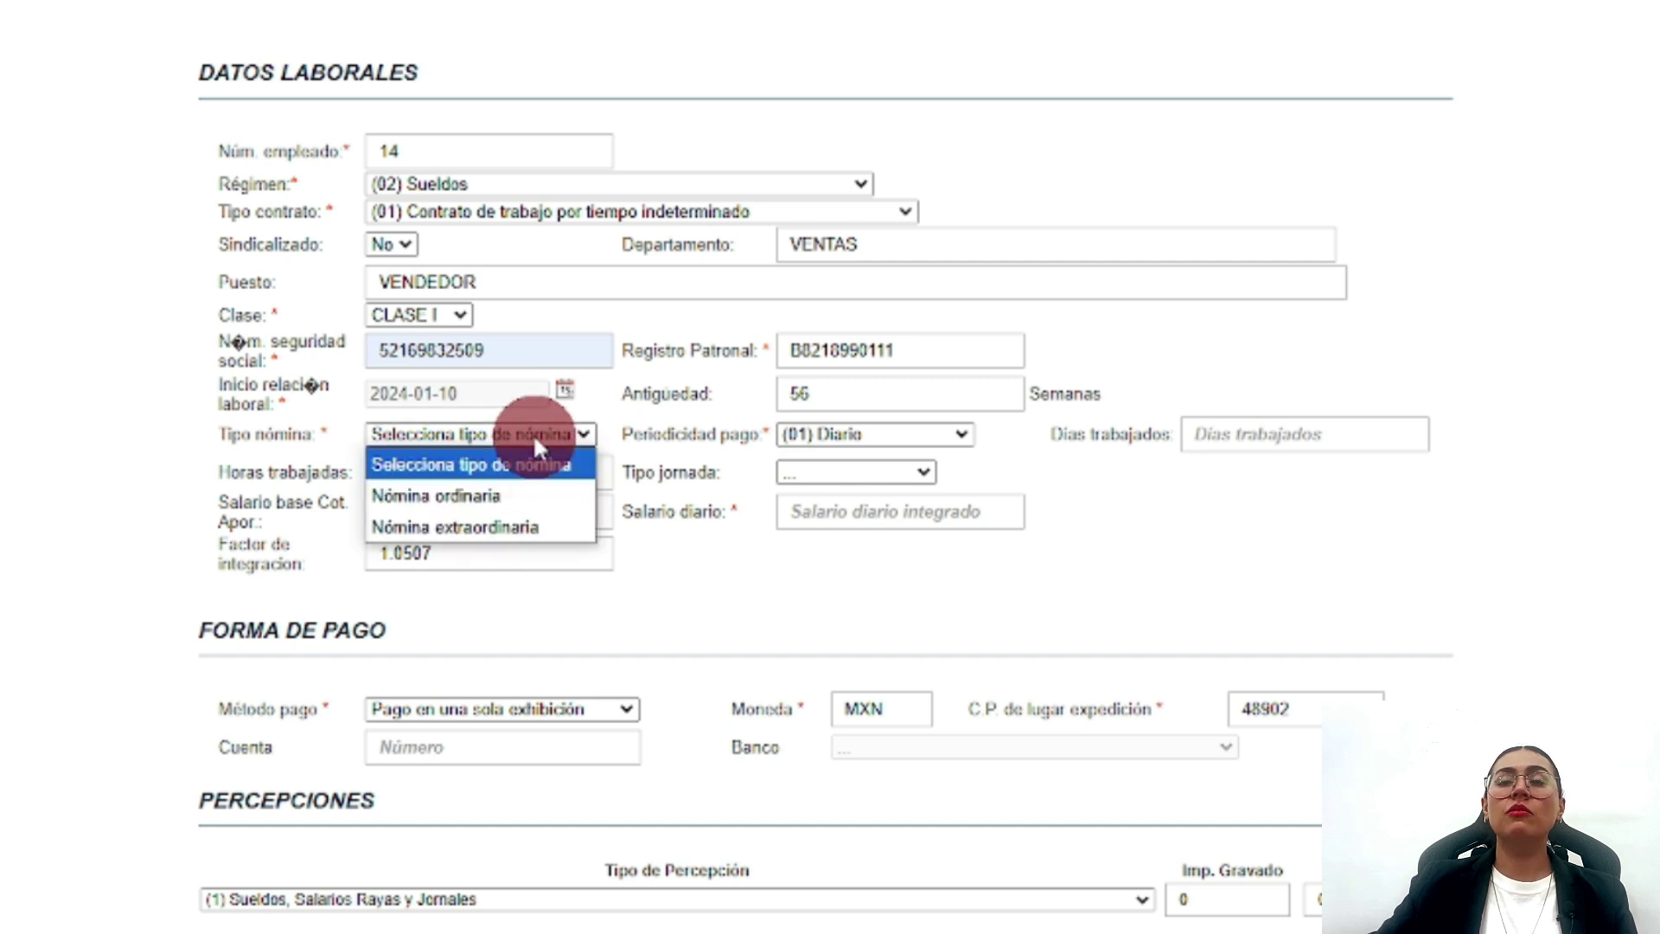
{"action": "left_click", "coordinate": [536, 498]}
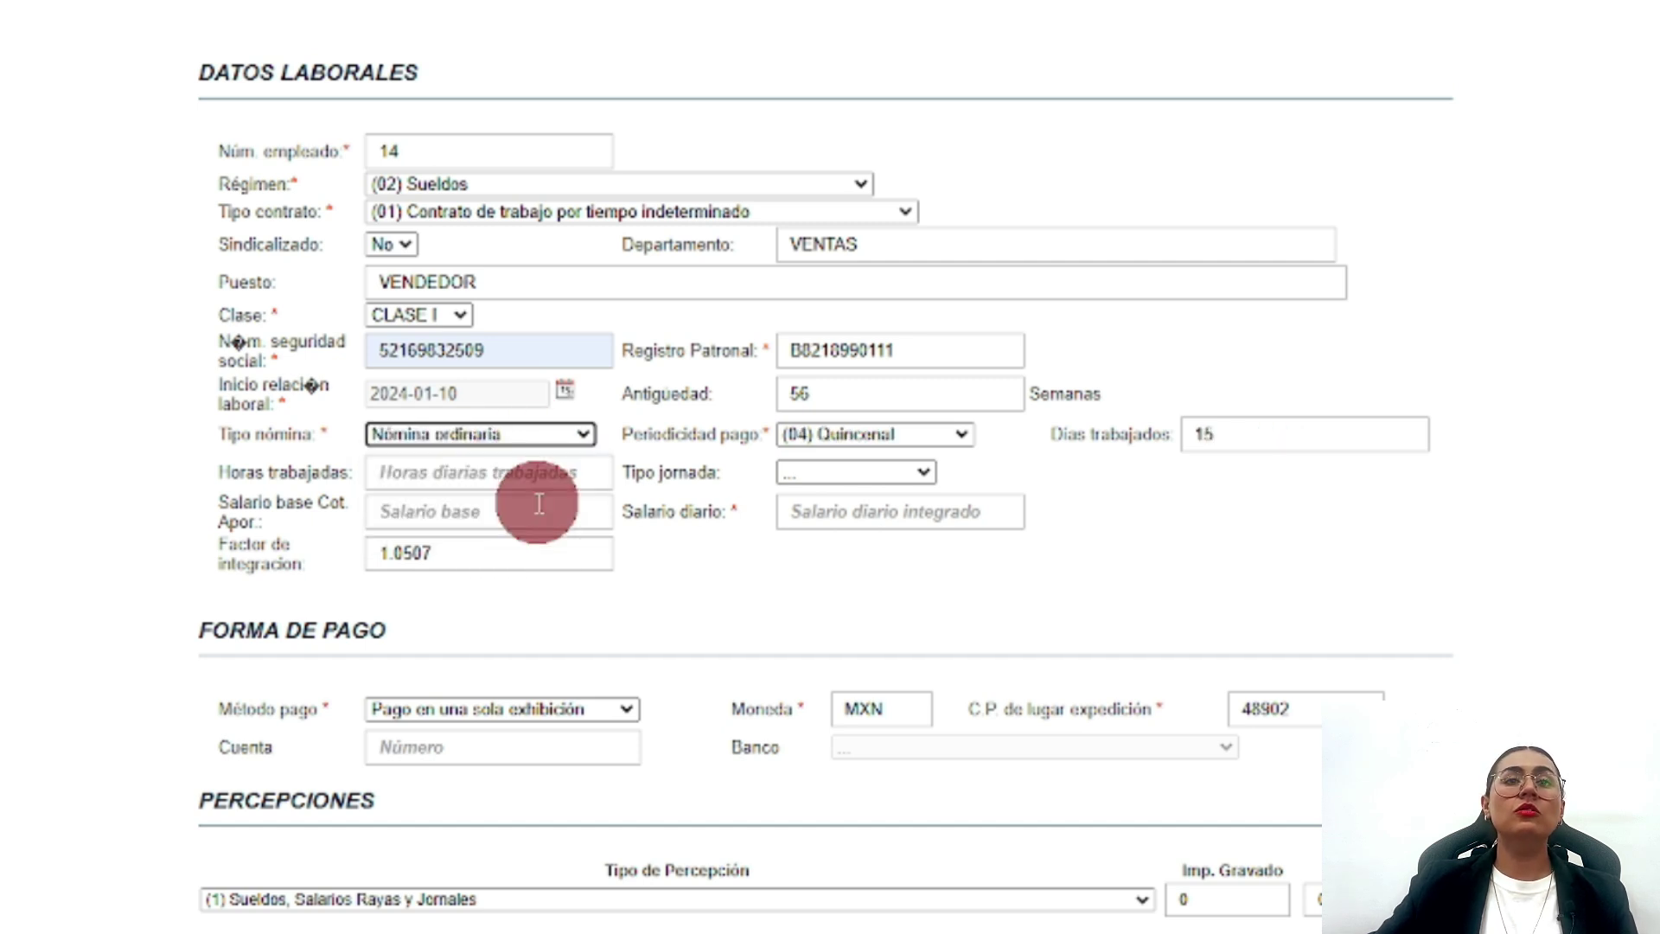
{"action": "left_click", "coordinate": [951, 432]}
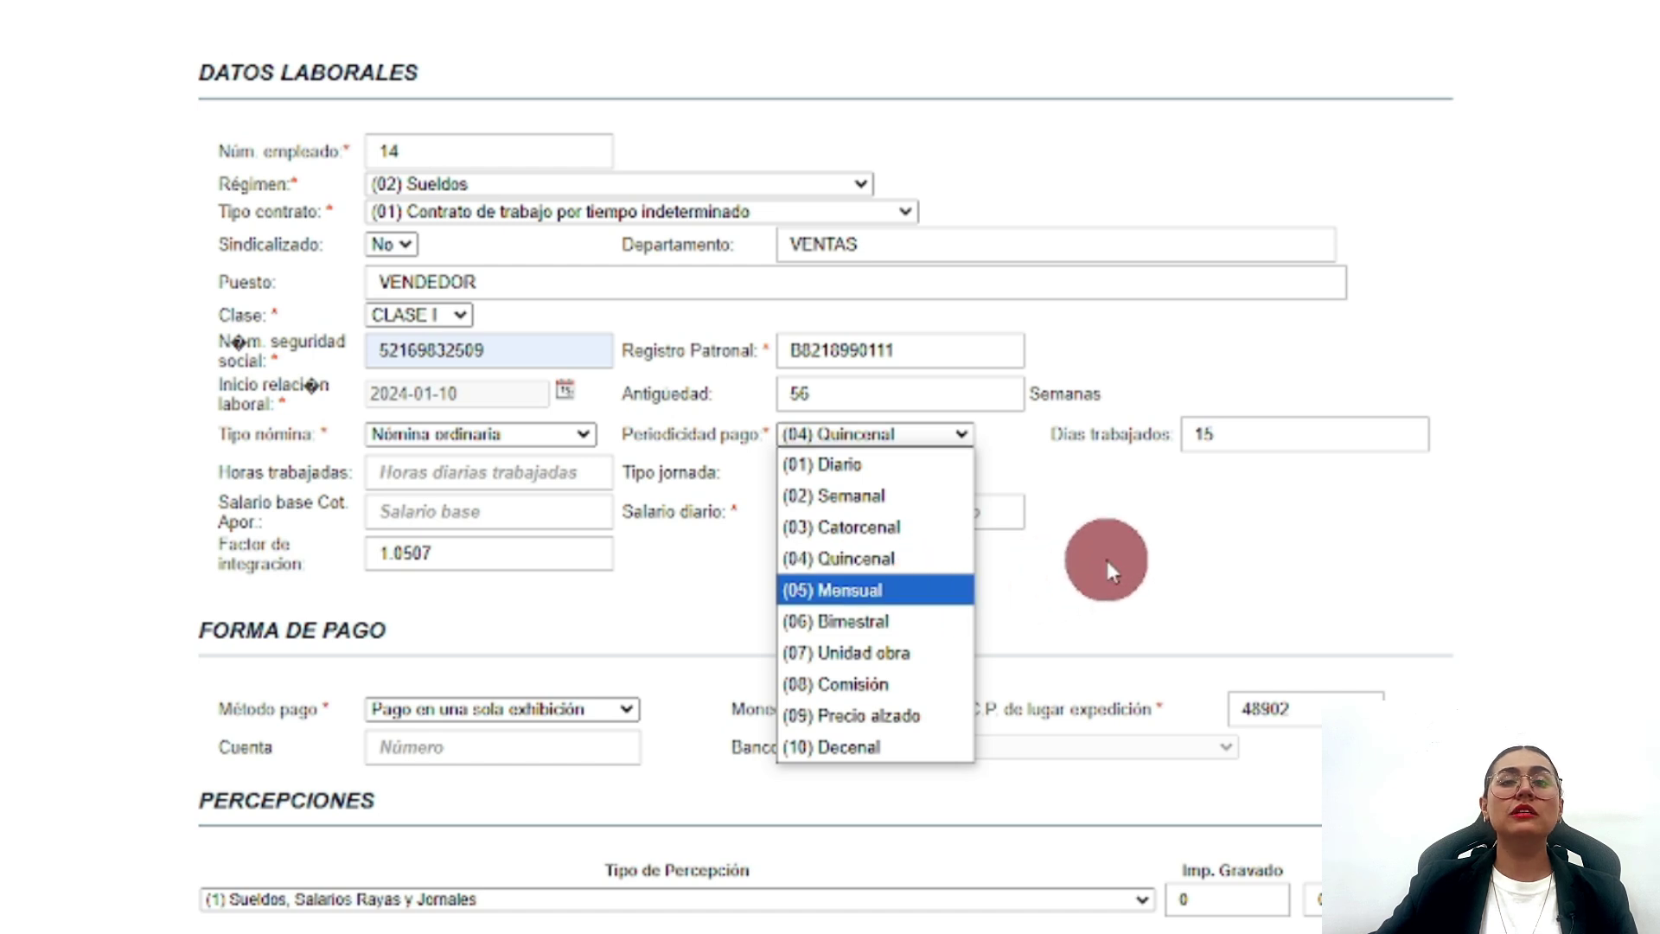
{"action": "left_click", "coordinate": [954, 559]}
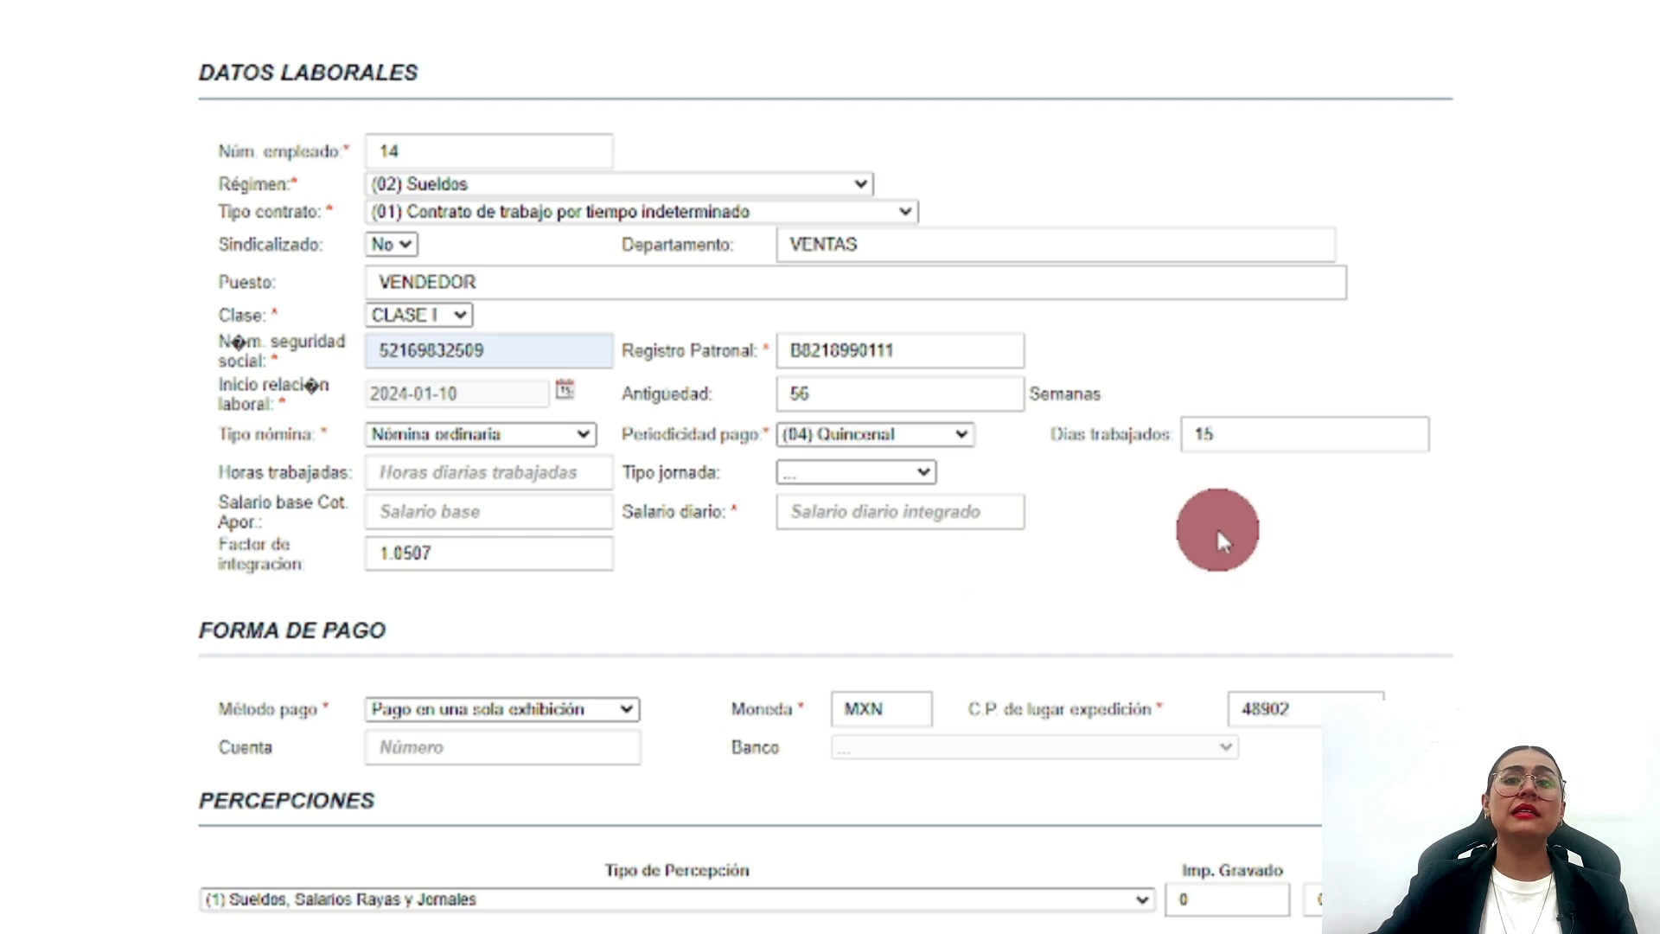
- Enter 8 daily hours worked with the (01) Diurna shift type, and set the contribution base salary to 300
{"action": "left_click", "coordinate": [541, 469]}
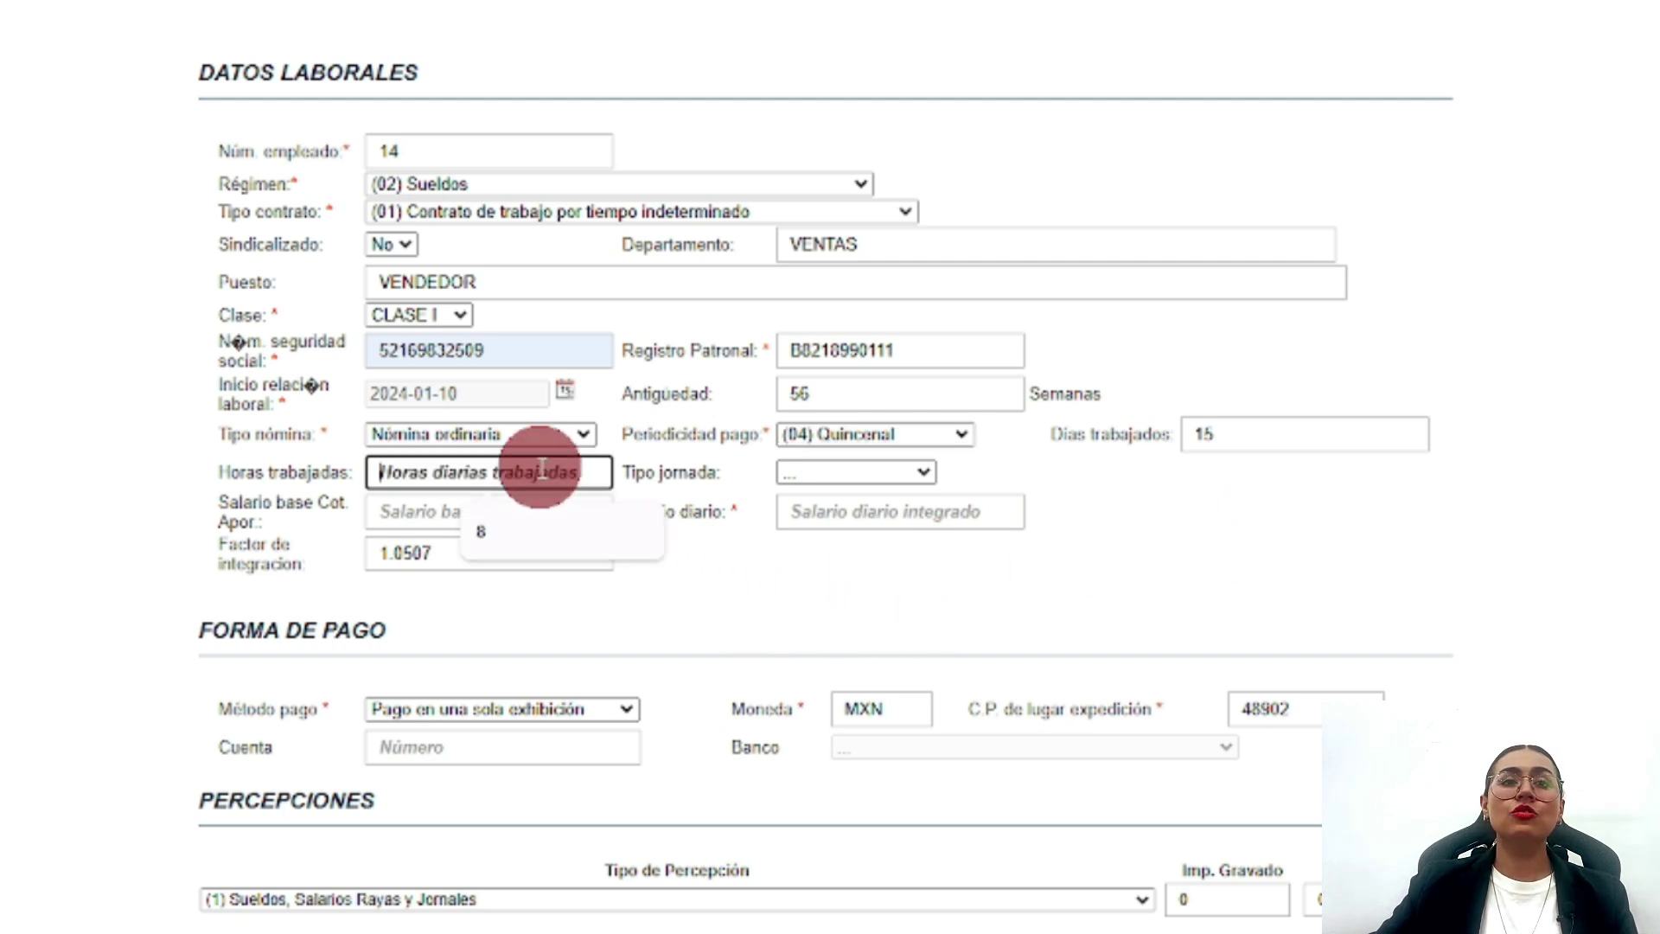
{"action": "type", "text": "8"}
{"action": "left_click", "coordinate": [1077, 489]}
{"action": "left_click", "coordinate": [884, 471]}
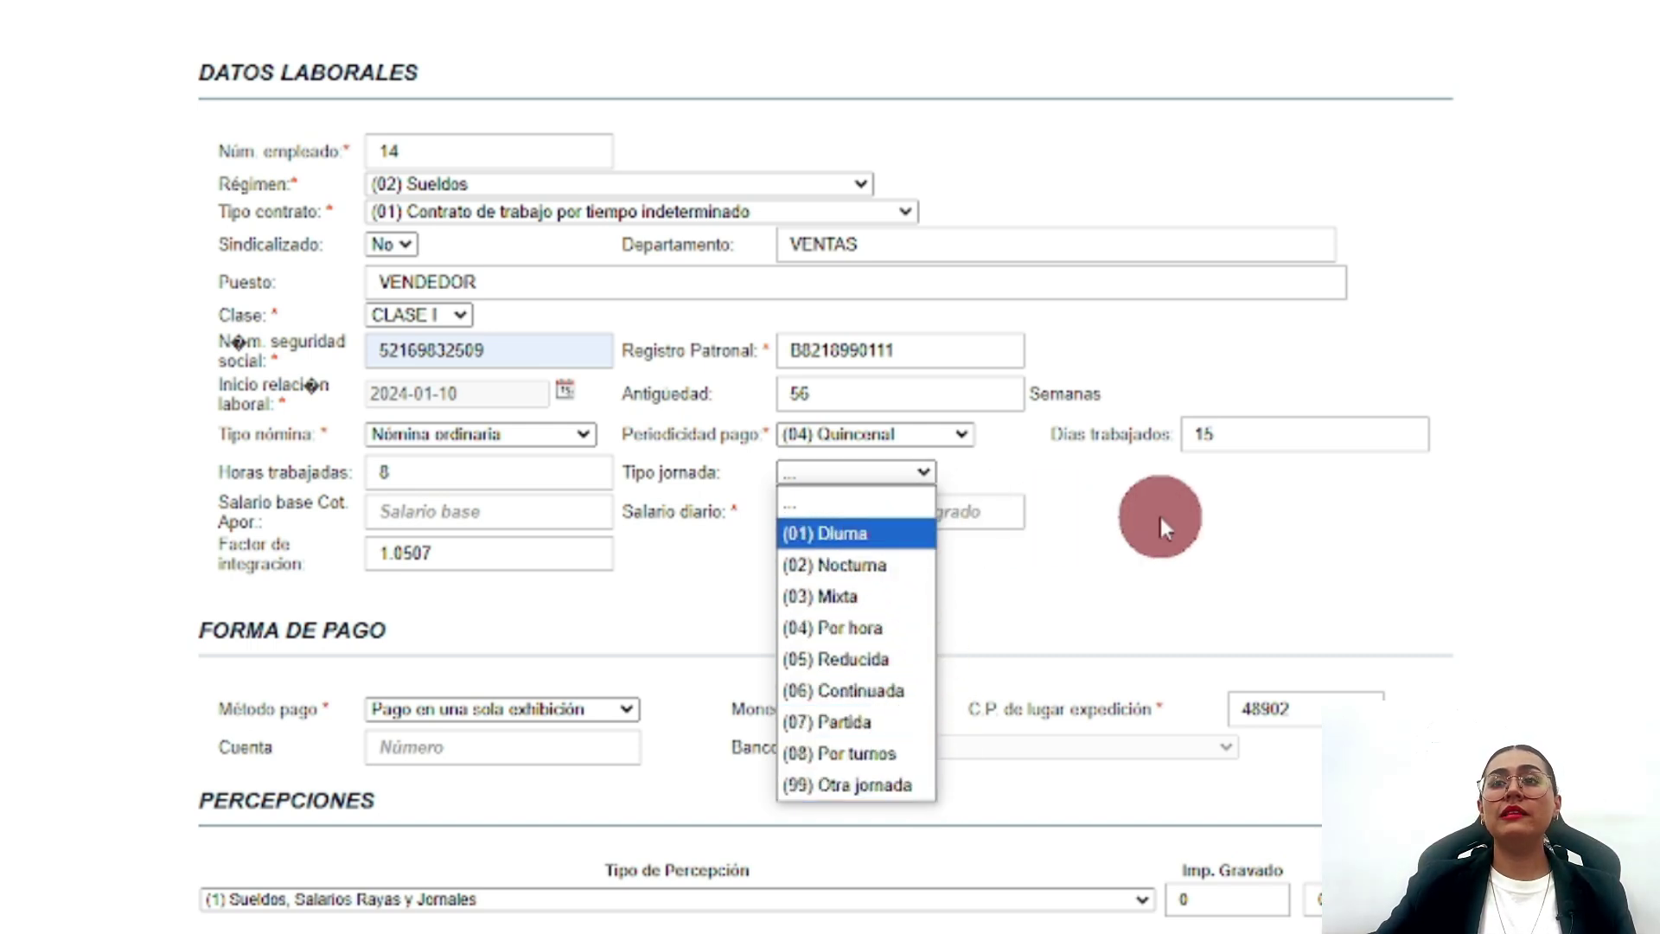
{"action": "left_click", "coordinate": [878, 534]}
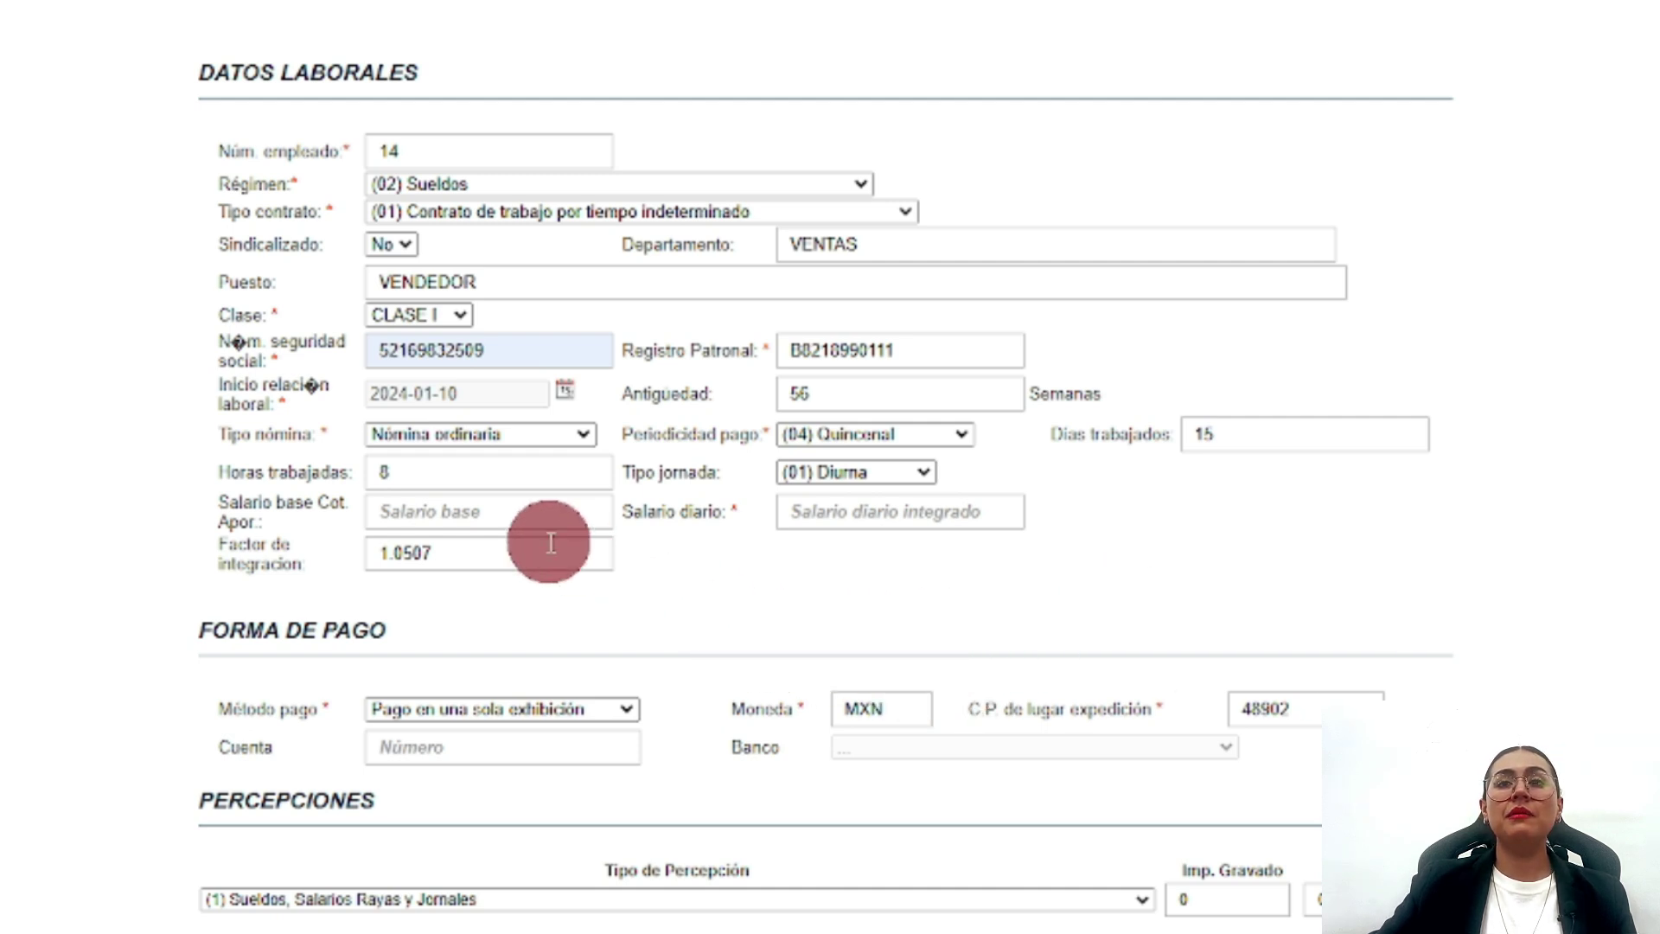
{"action": "left_click", "coordinate": [489, 513]}
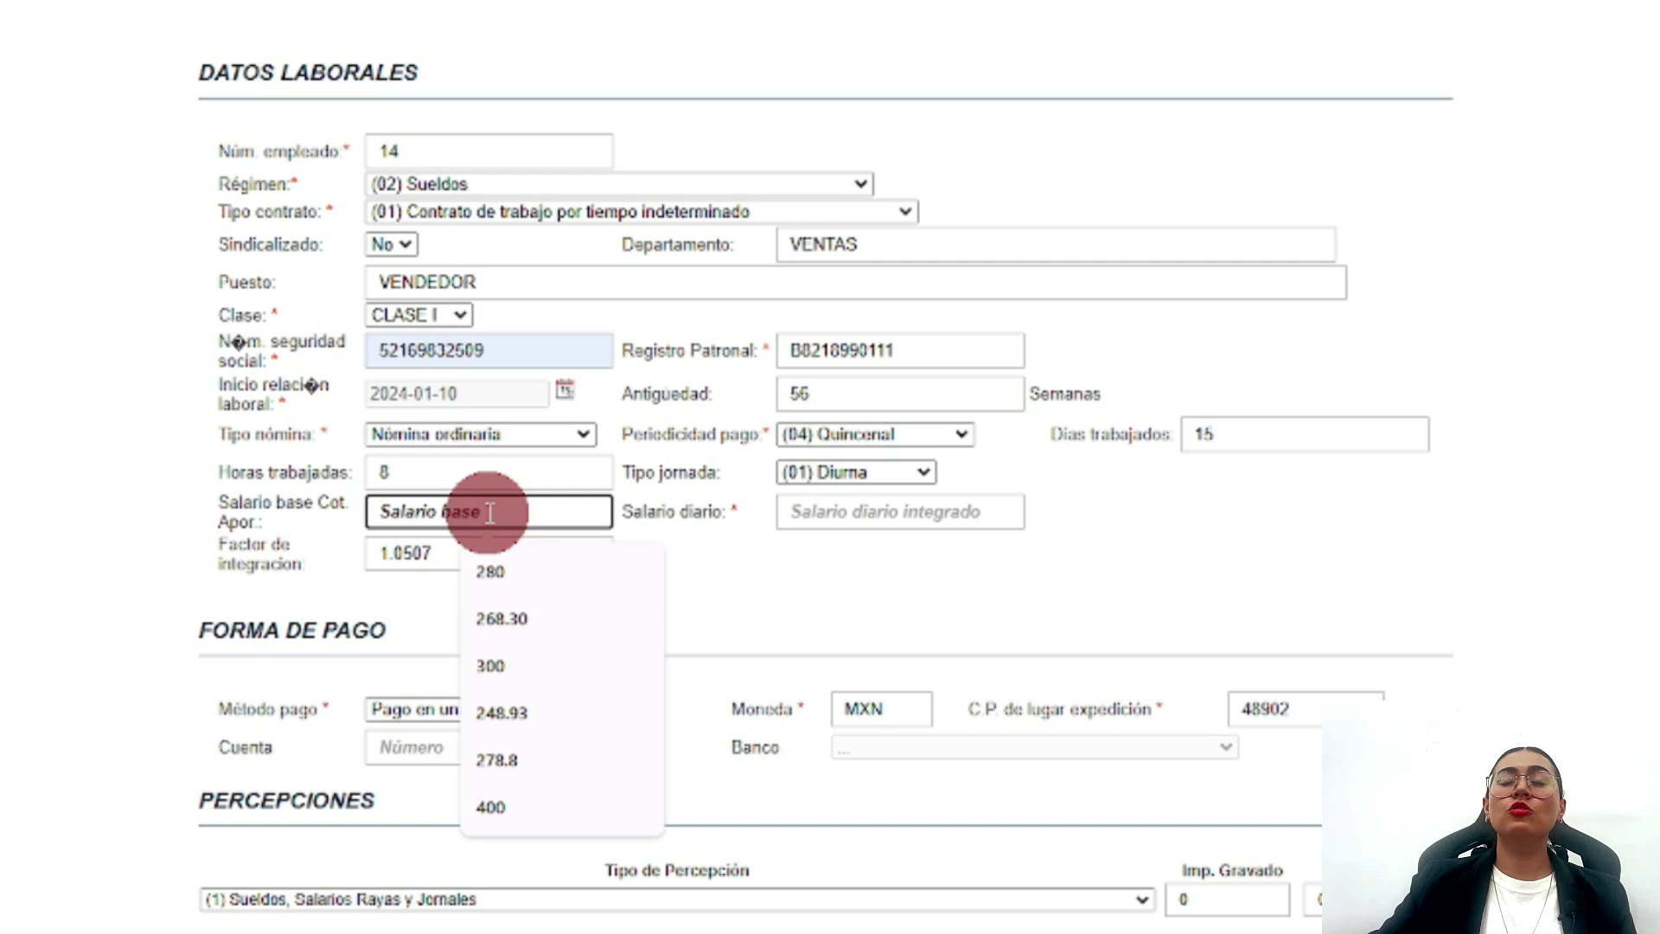
{"action": "type", "text": "300"}
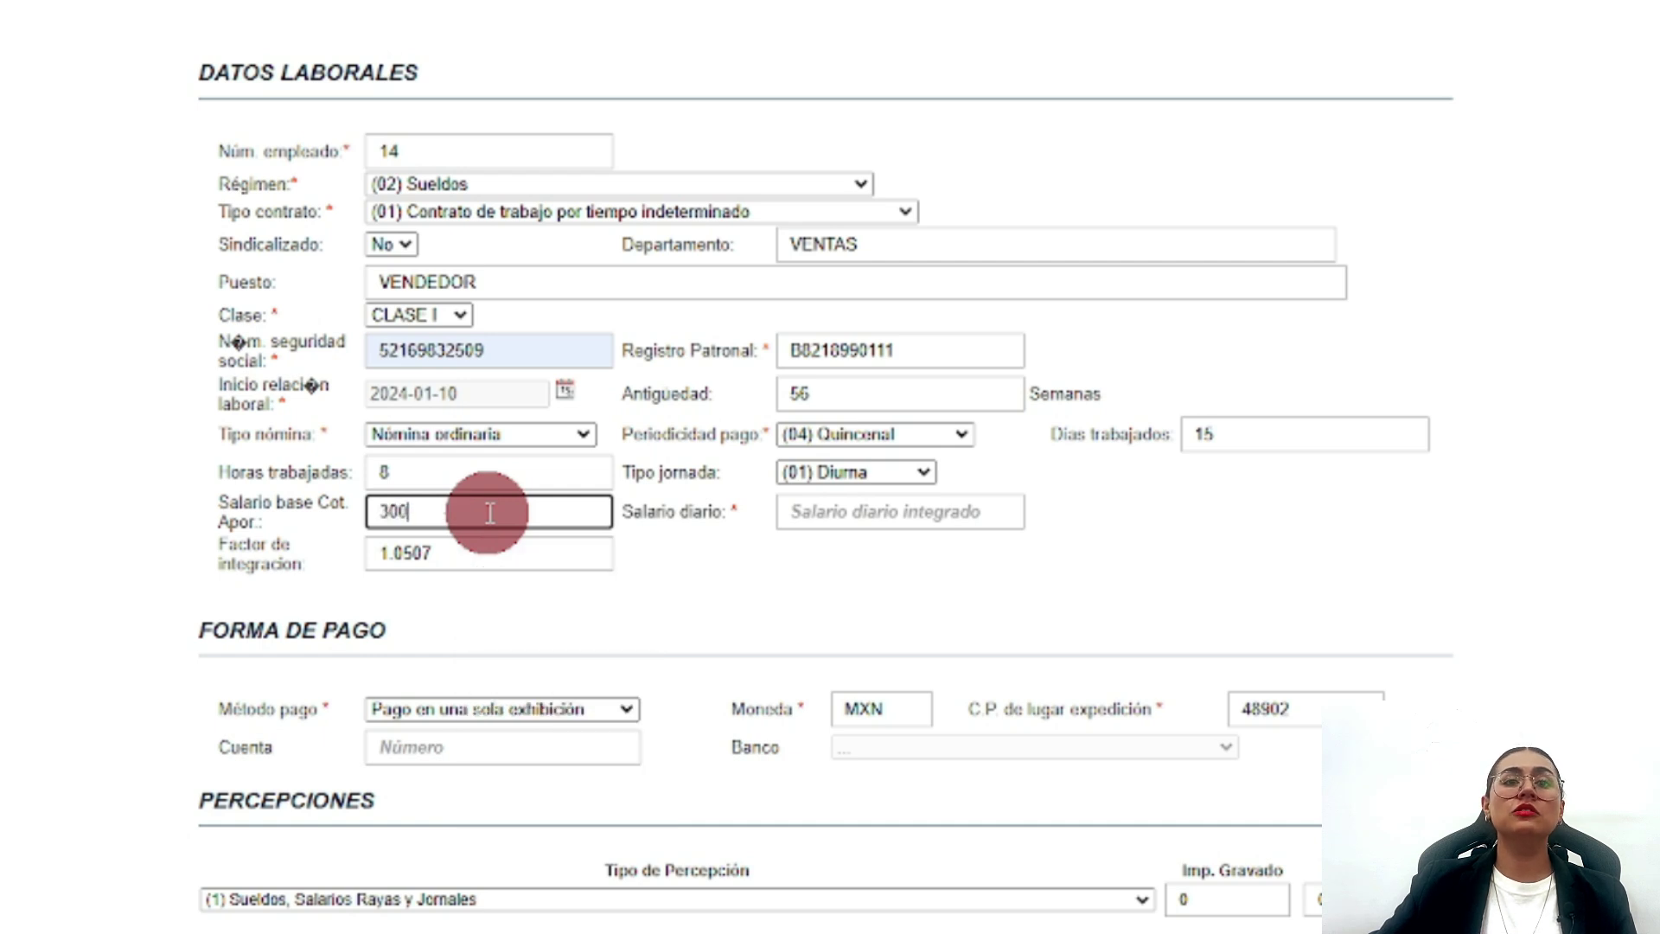
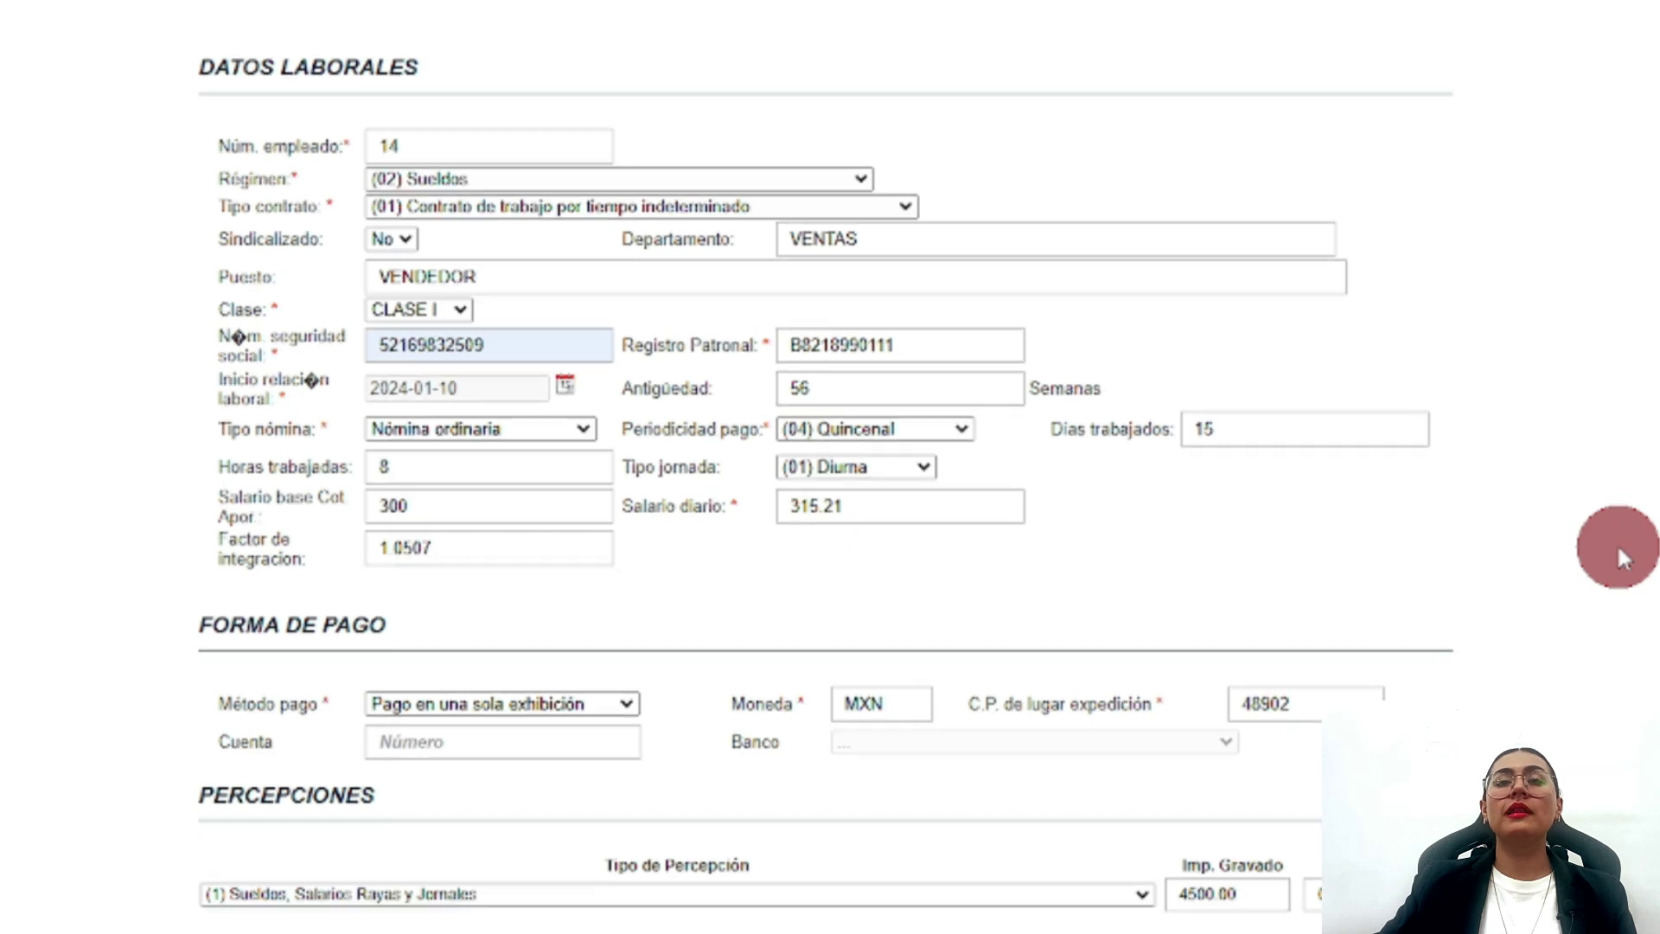
- Add a second perception to the employee's payroll with the type (10) Premios por puntualidad
{"action": "scroll", "coordinate": [1617, 543], "scroll_direction": "down", "scroll_amount": 4}
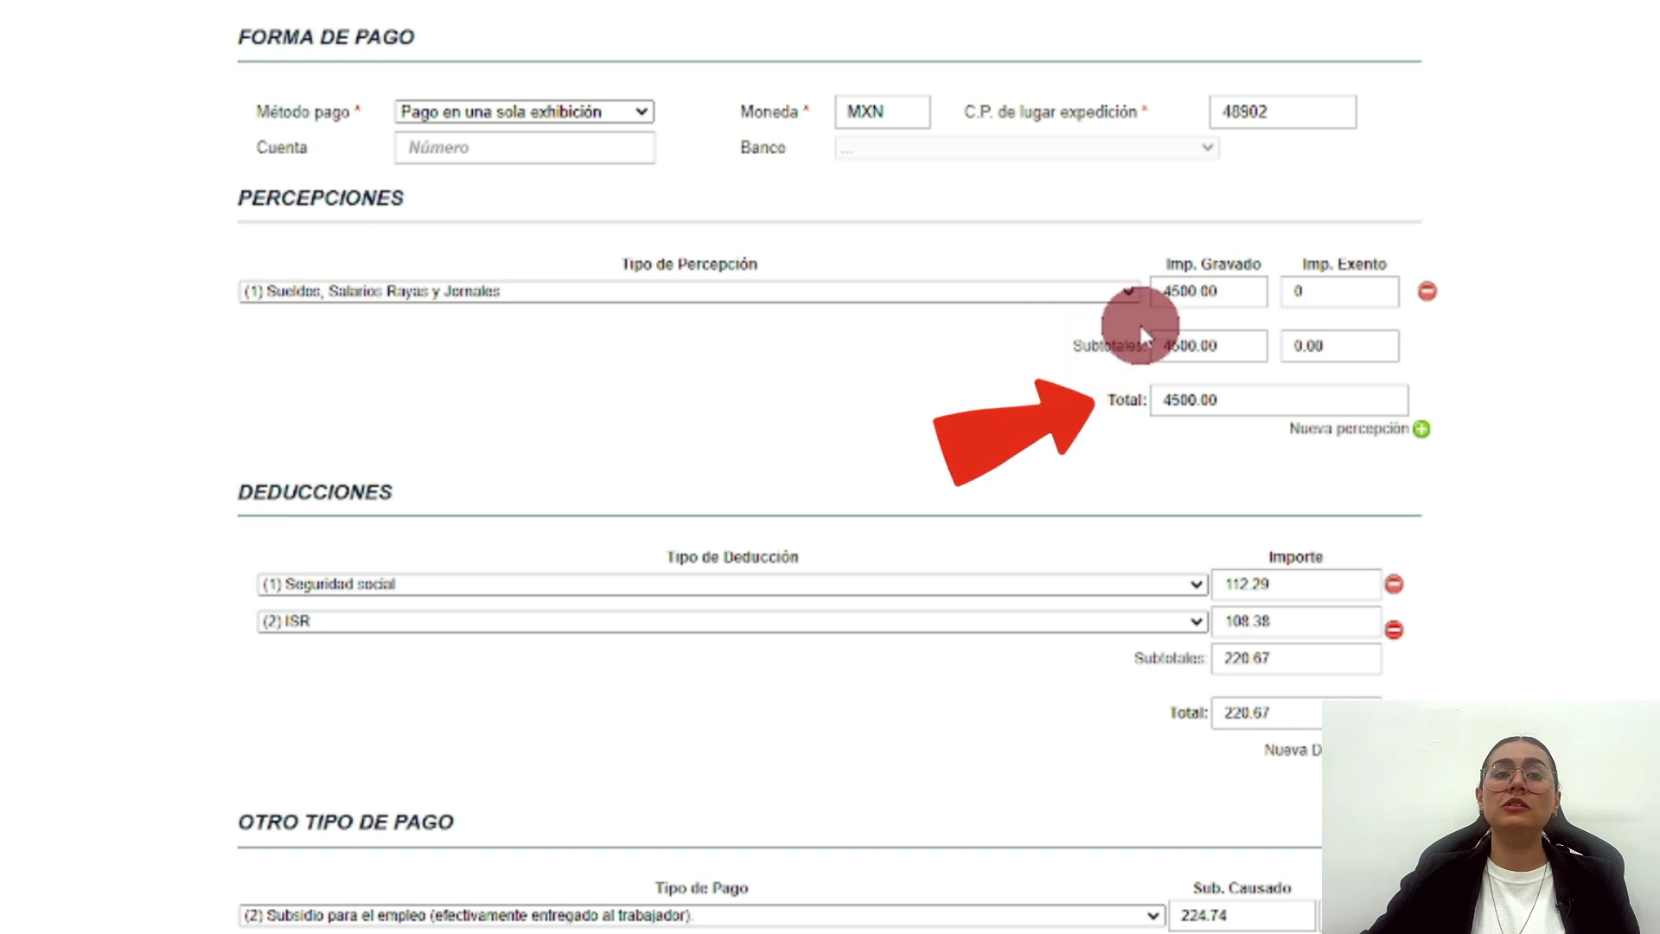
{"action": "left_click", "coordinate": [1420, 428]}
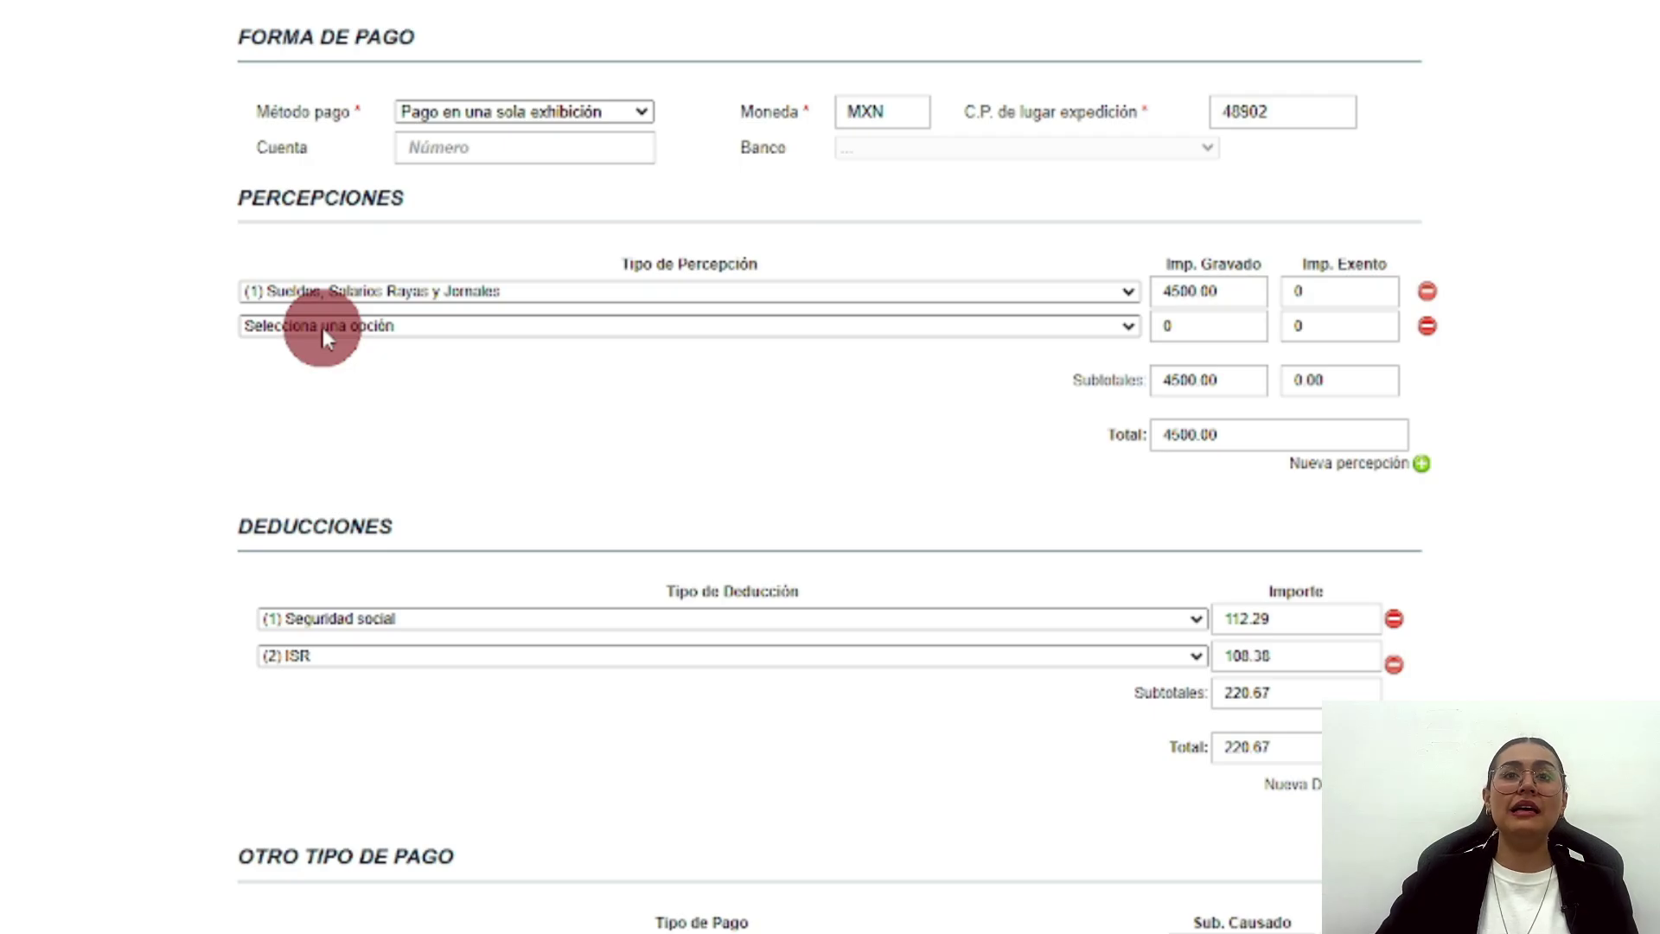
{"action": "left_click", "coordinate": [358, 326]}
{"action": "scroll", "coordinate": [537, 400], "scroll_direction": "down", "scroll_amount": 4}
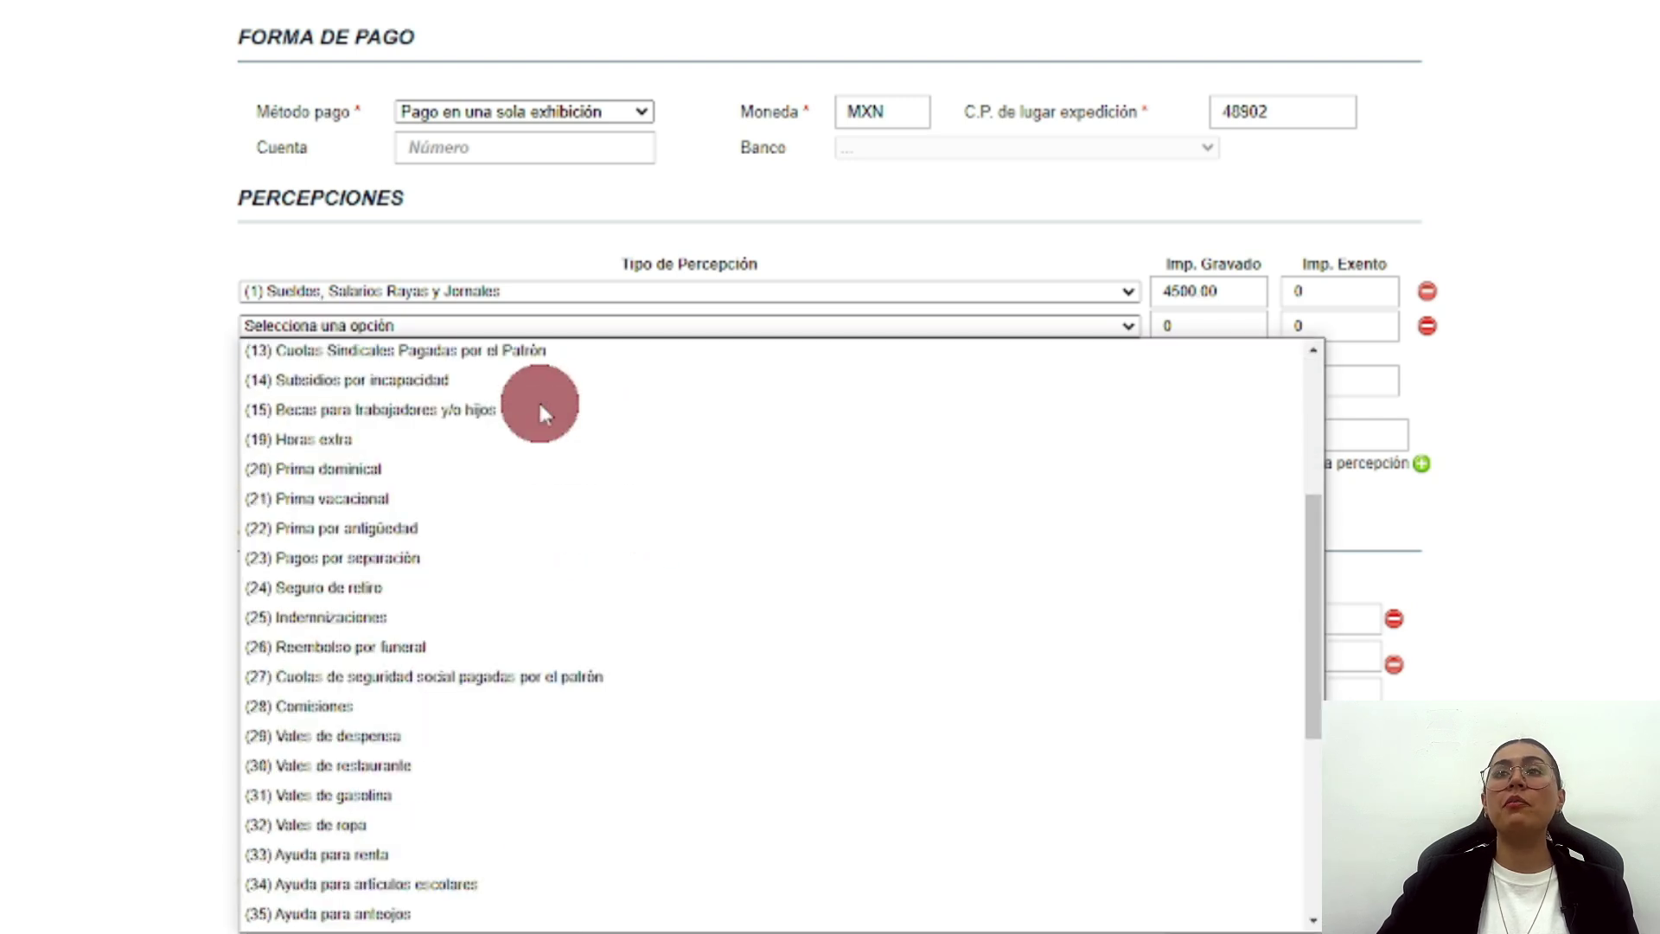
{"action": "scroll", "coordinate": [538, 400], "scroll_direction": "down", "scroll_amount": 5}
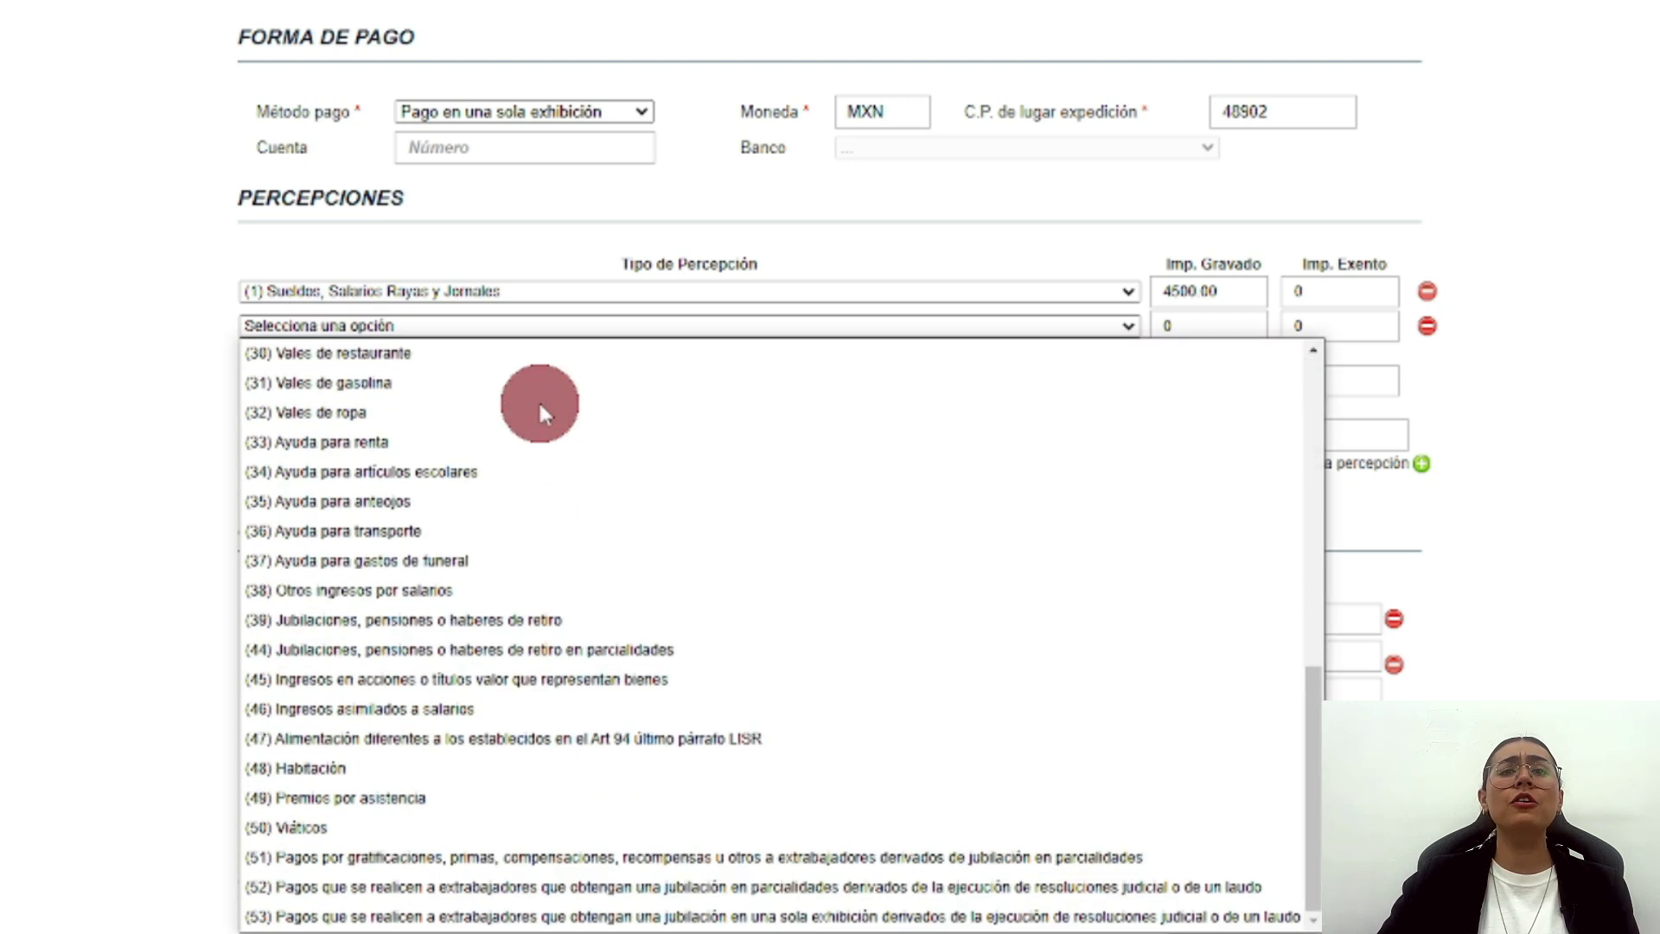
{"action": "scroll", "coordinate": [537, 400], "scroll_direction": "up", "scroll_amount": 4}
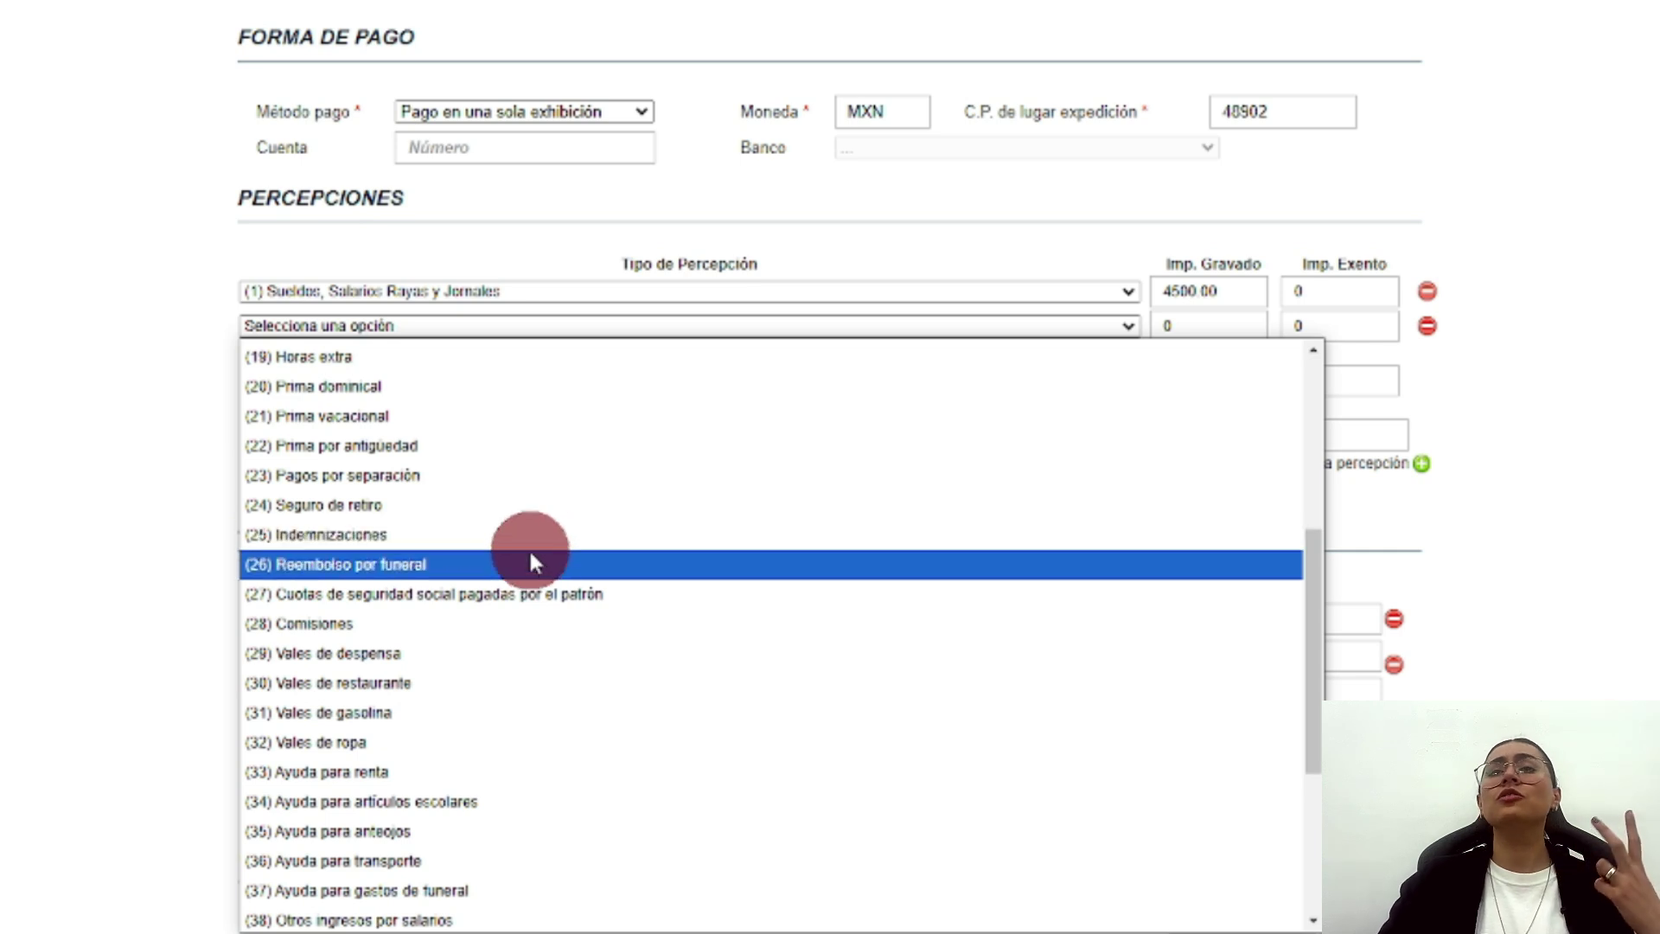
{"action": "scroll", "coordinate": [491, 803], "scroll_direction": "up", "scroll_amount": 4}
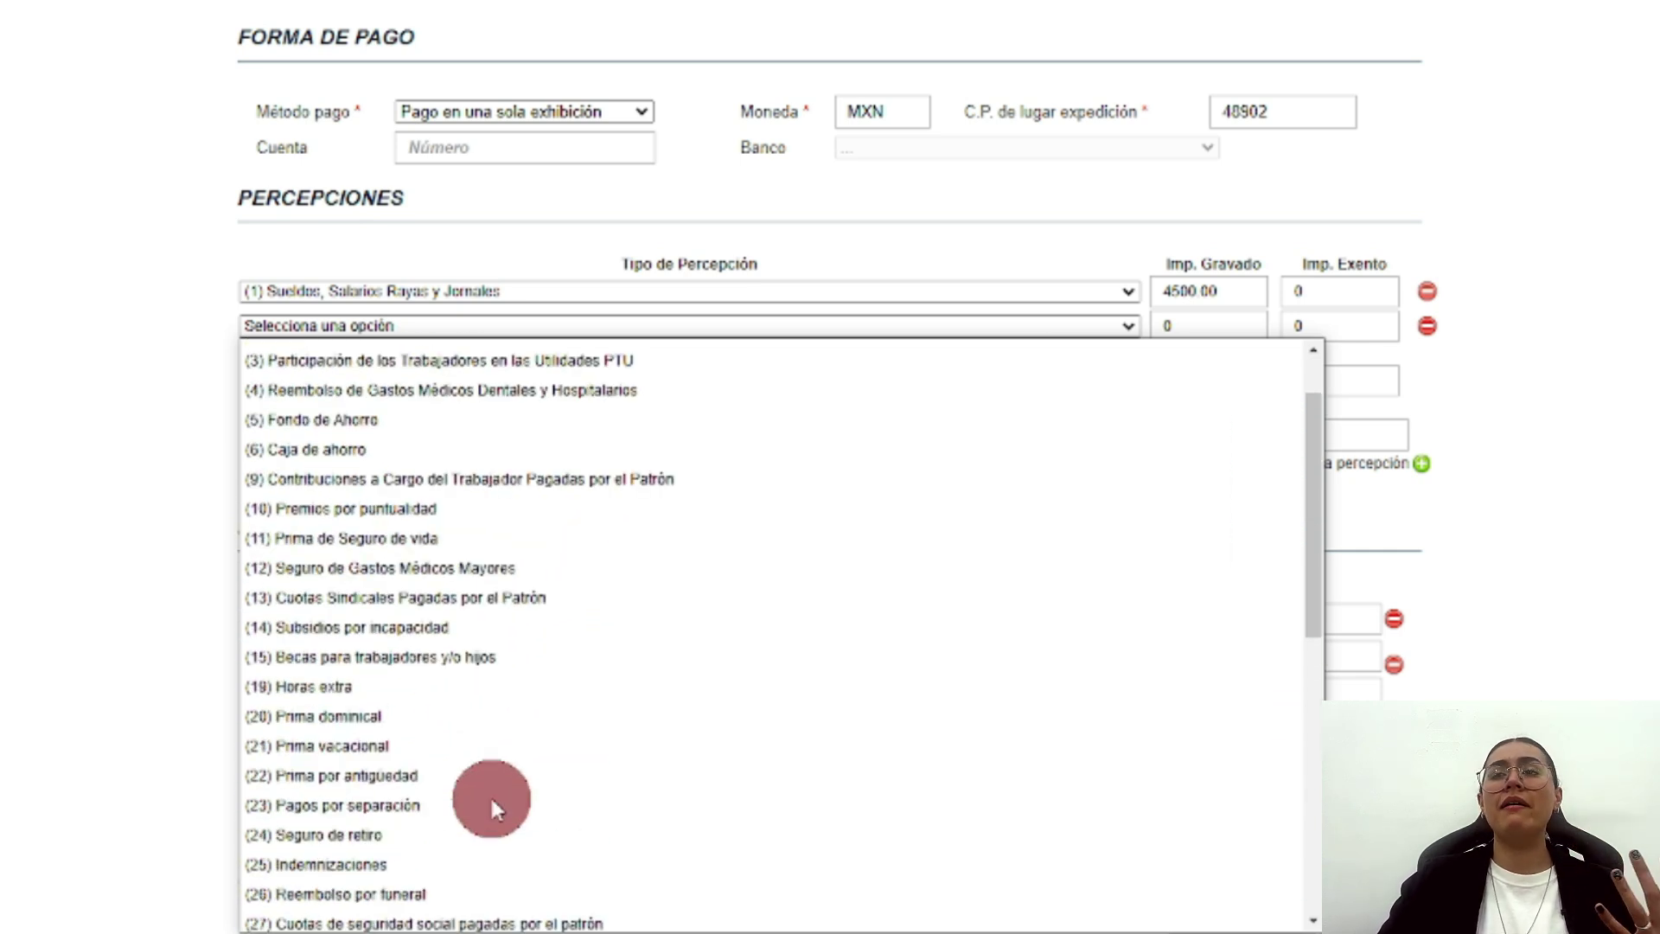
{"action": "scroll", "coordinate": [489, 795], "scroll_direction": "up", "scroll_amount": 2}
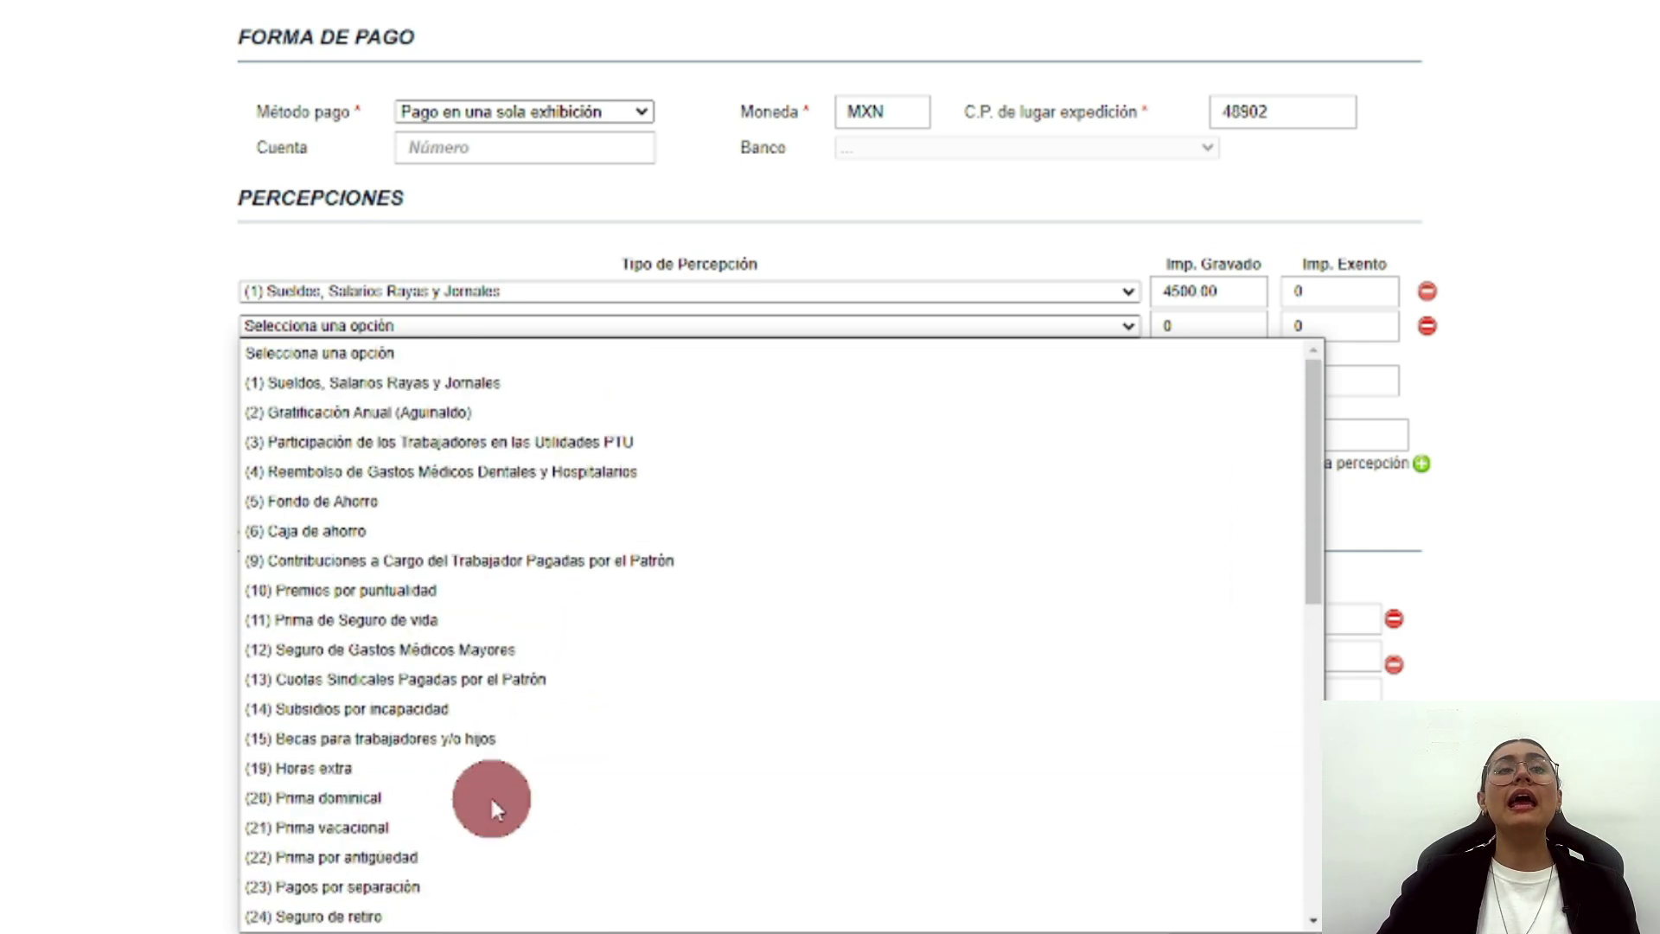
{"action": "left_click", "coordinate": [446, 586]}
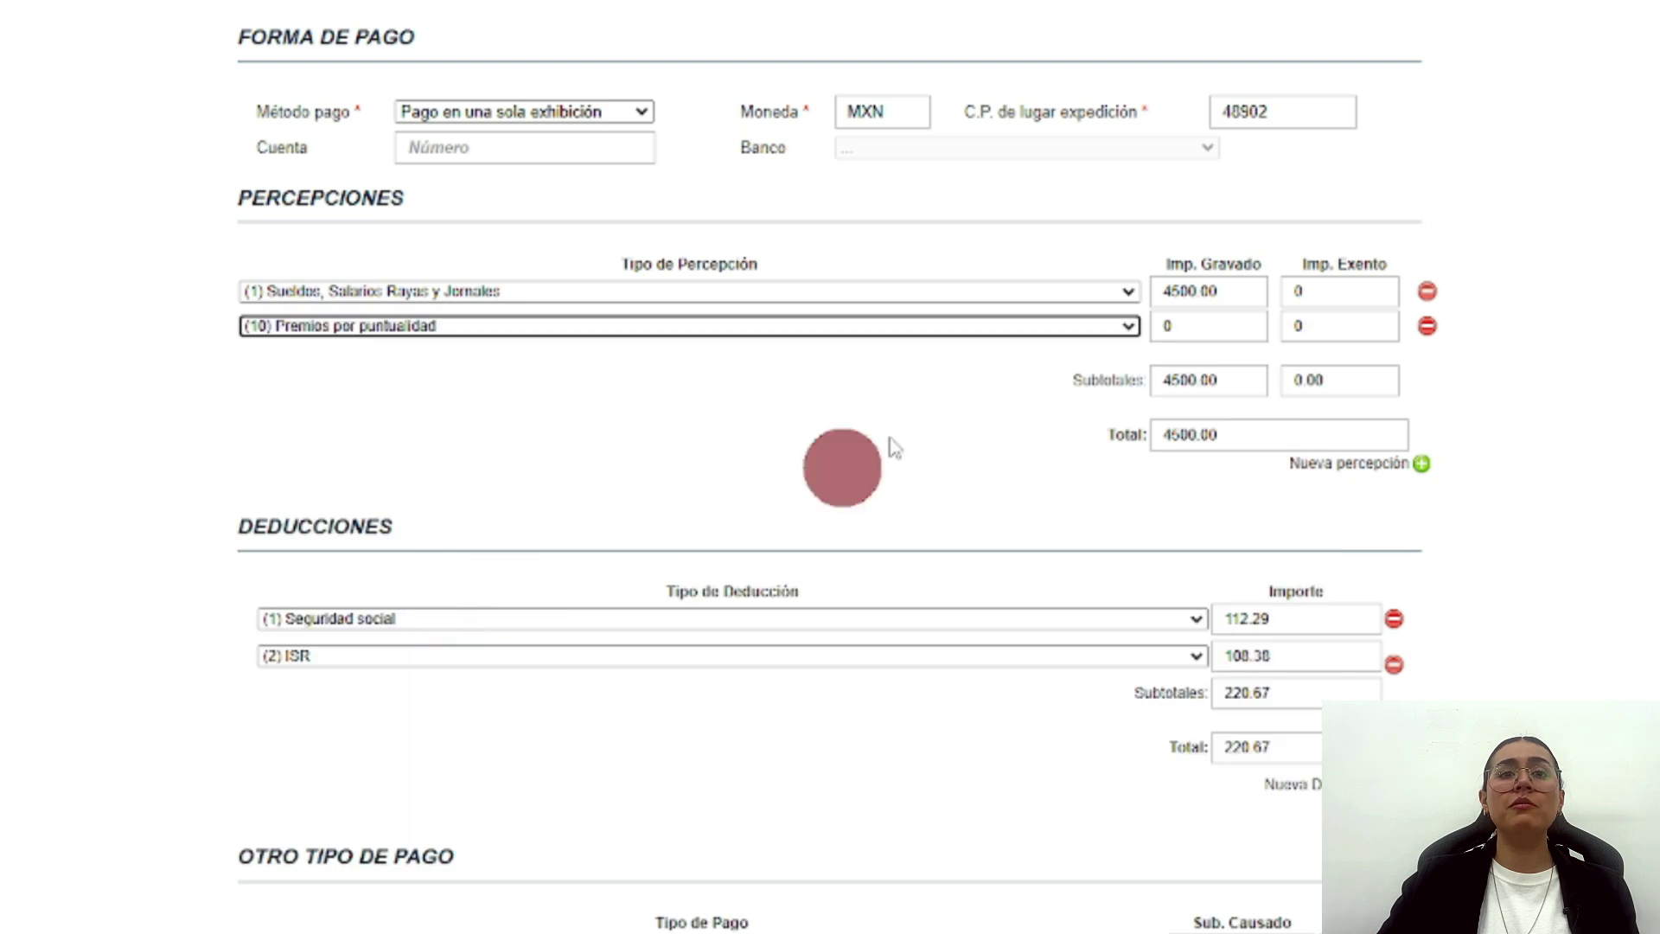
- Set the taxable amount of the punctuality bonus to 500
{"action": "left_click", "coordinate": [1185, 316]}
{"action": "key", "text": "BackSpace"}
{"action": "type", "text": "500"}
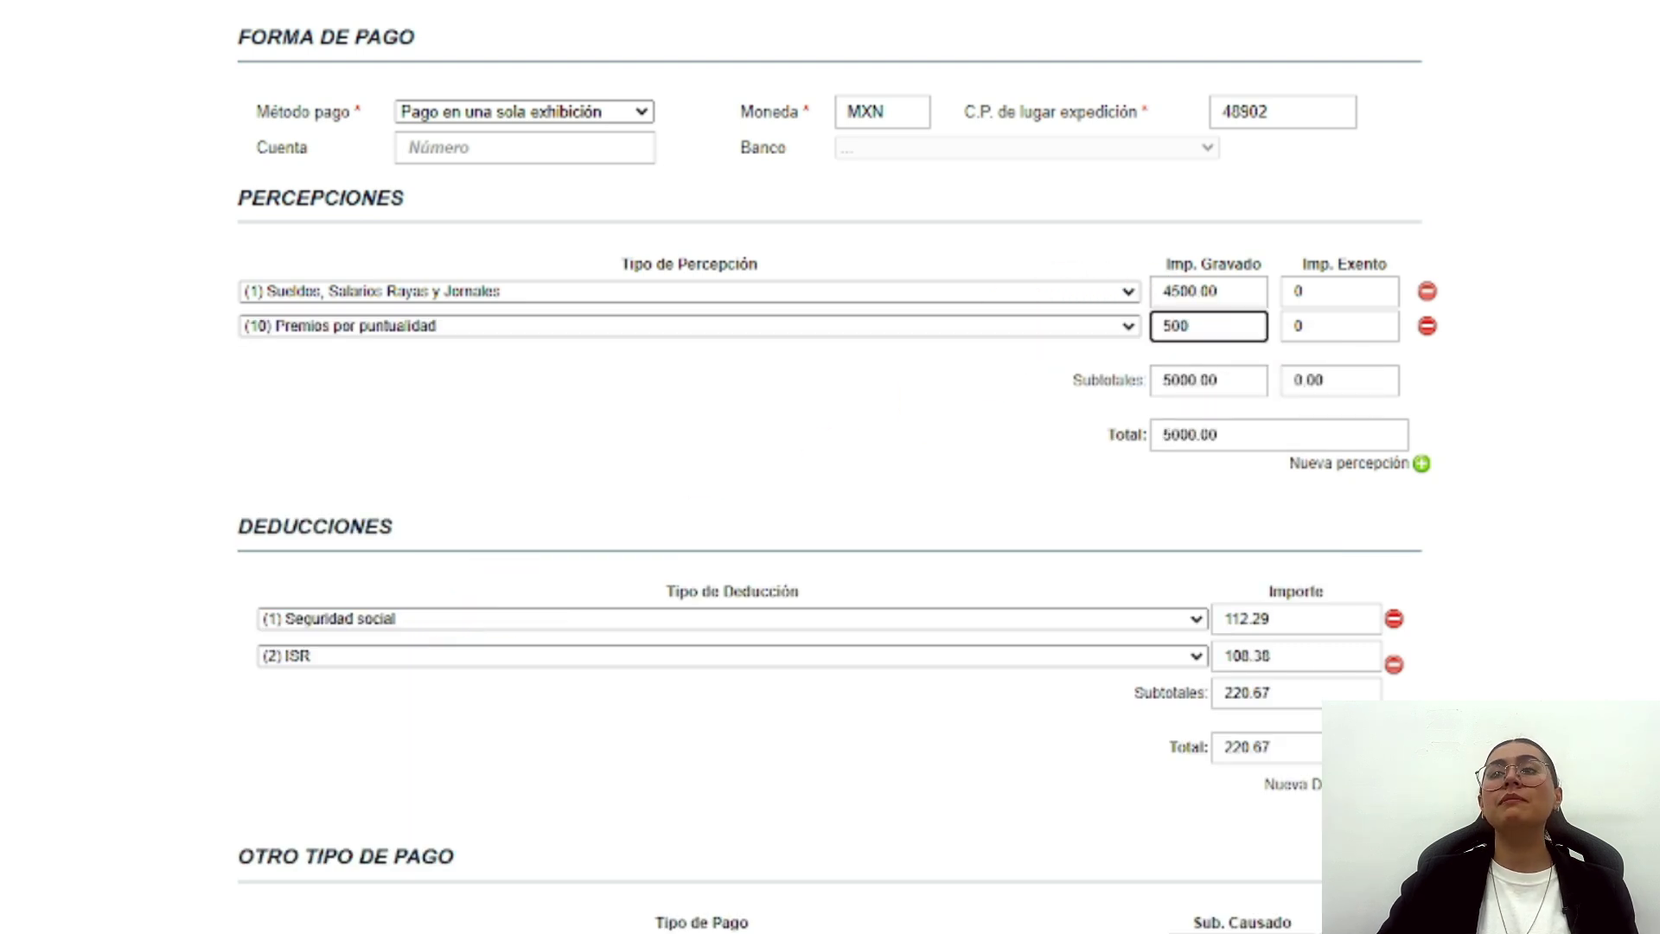
{"action": "left_click", "coordinate": [1583, 350]}
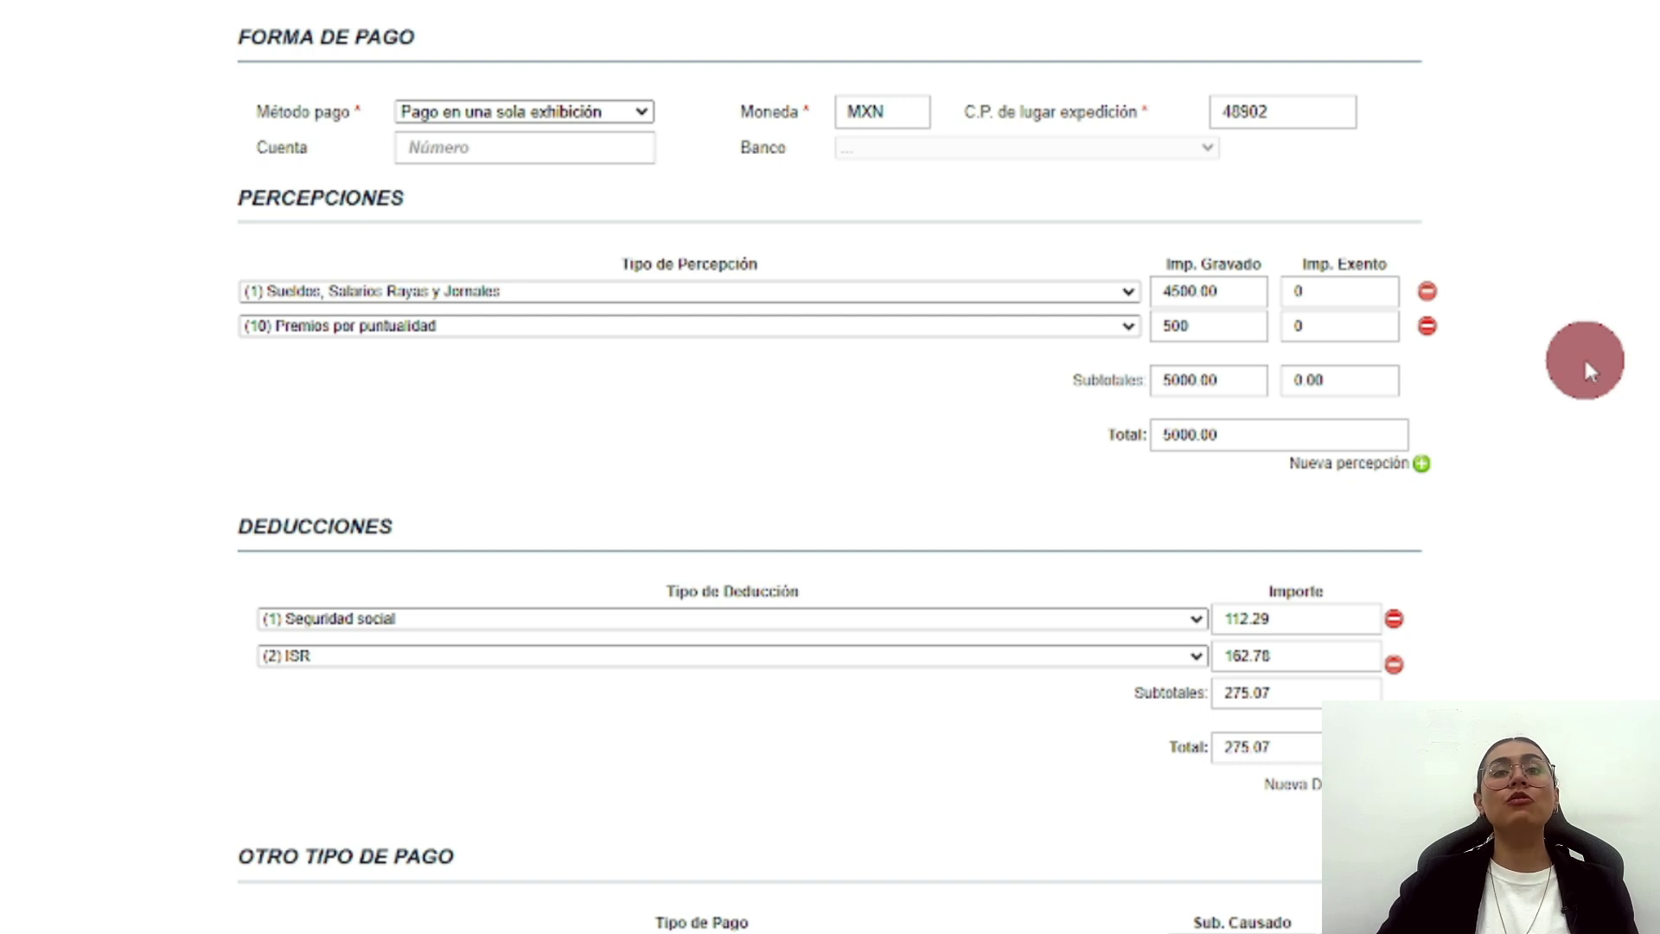
- Review the deductions and other payments, and finish the employee's registration
{"action": "scroll", "coordinate": [1584, 356], "scroll_direction": "down", "scroll_amount": 4}
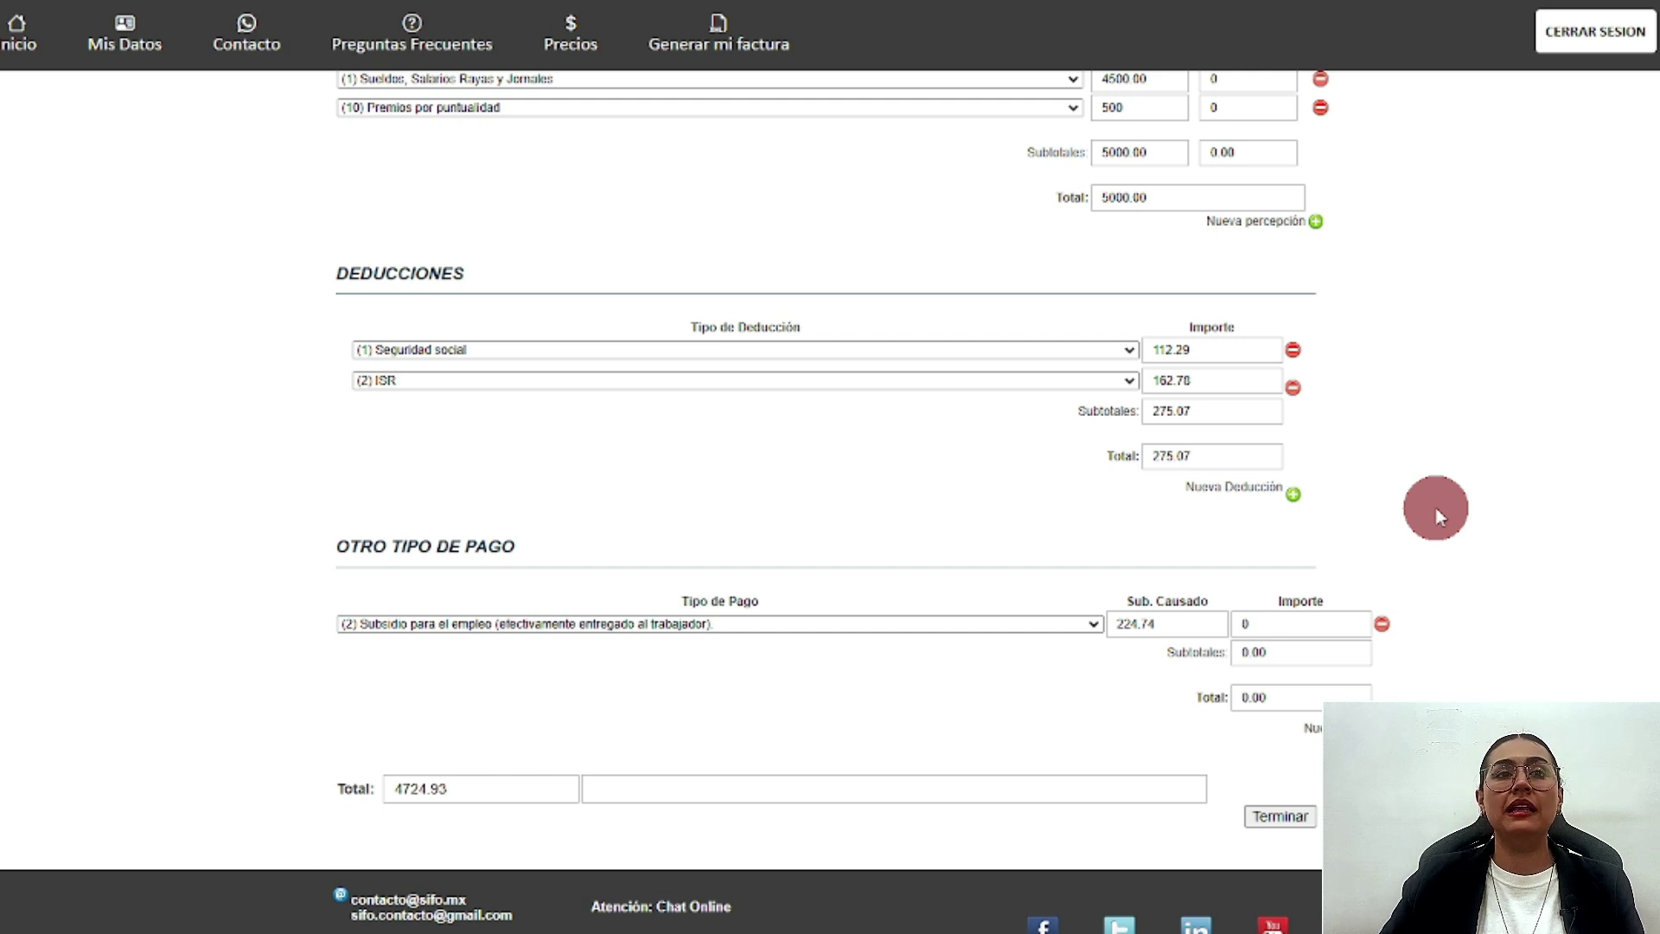
{"action": "scroll", "coordinate": [1435, 506], "scroll_direction": "down", "scroll_amount": 1}
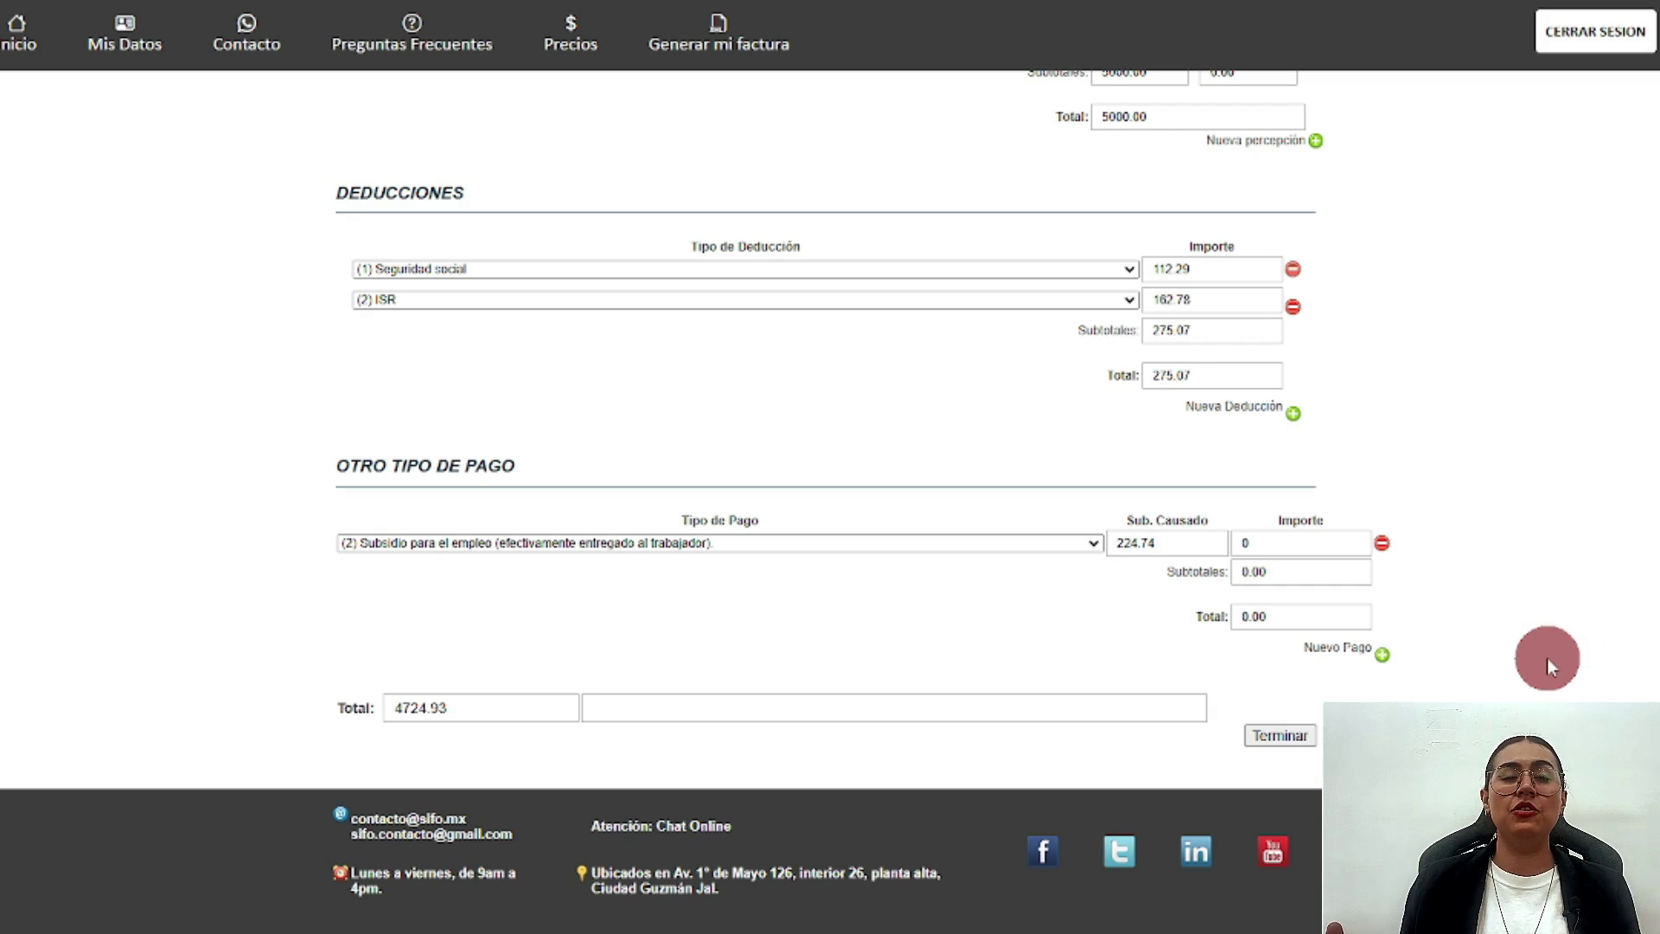
{"action": "left_click", "coordinate": [1290, 735]}
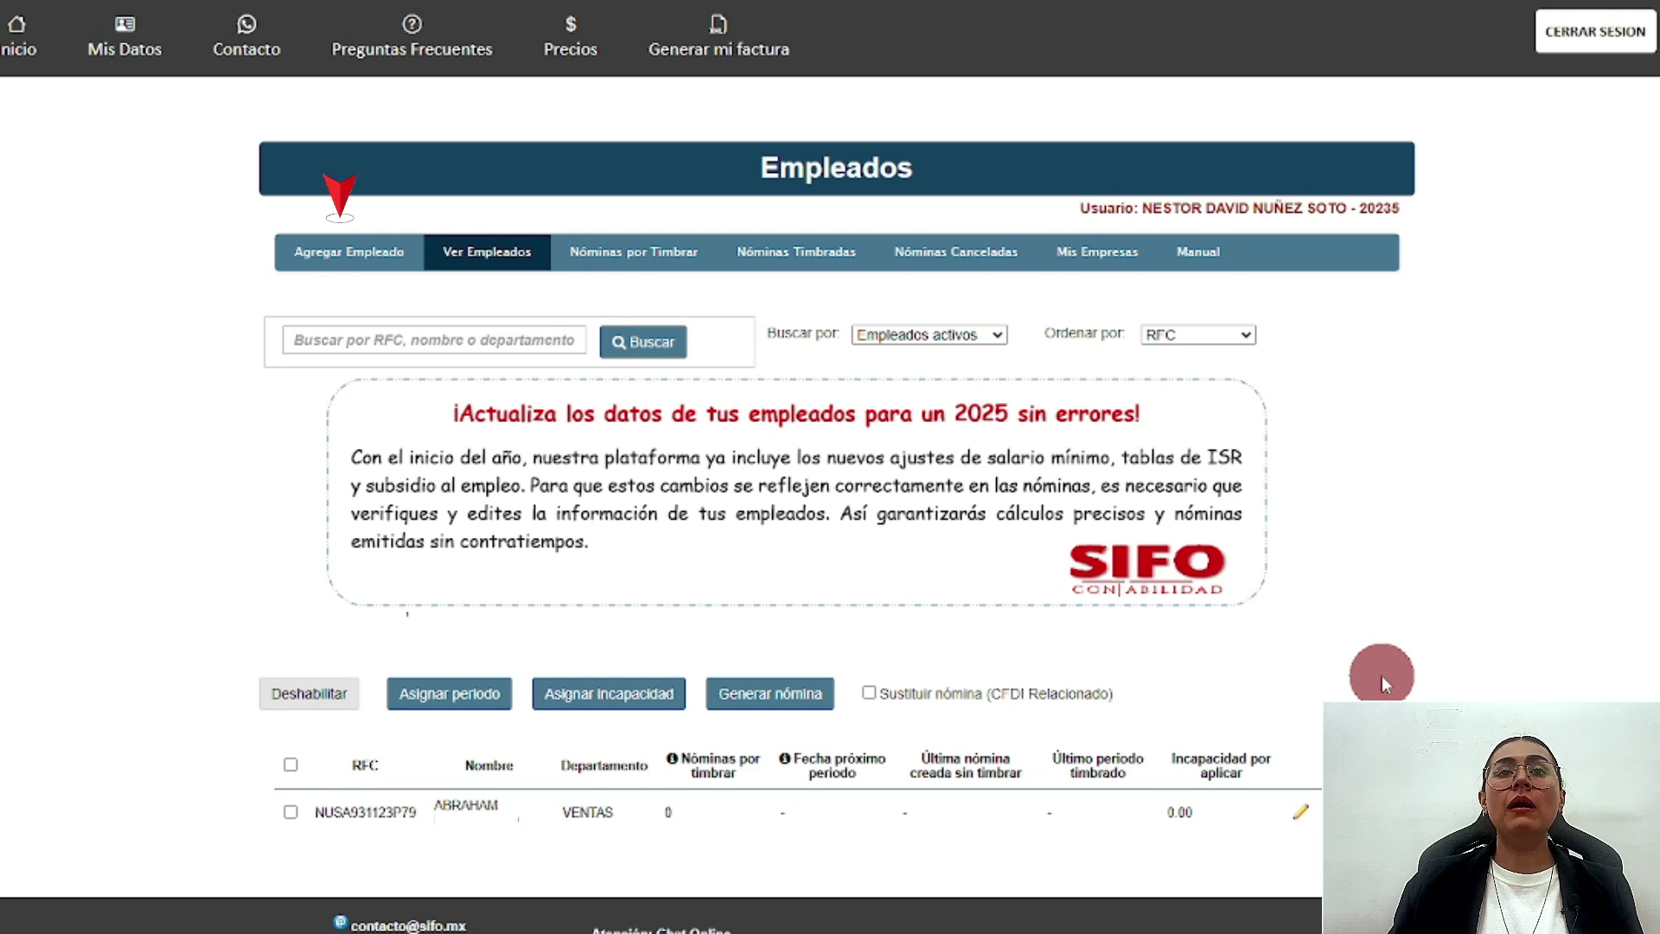
- Start registering a new employee and load the data from the CFDI_Nomina_38864 XML file, accepting the employment subsidy notice
{"action": "left_click", "coordinate": [341, 255]}
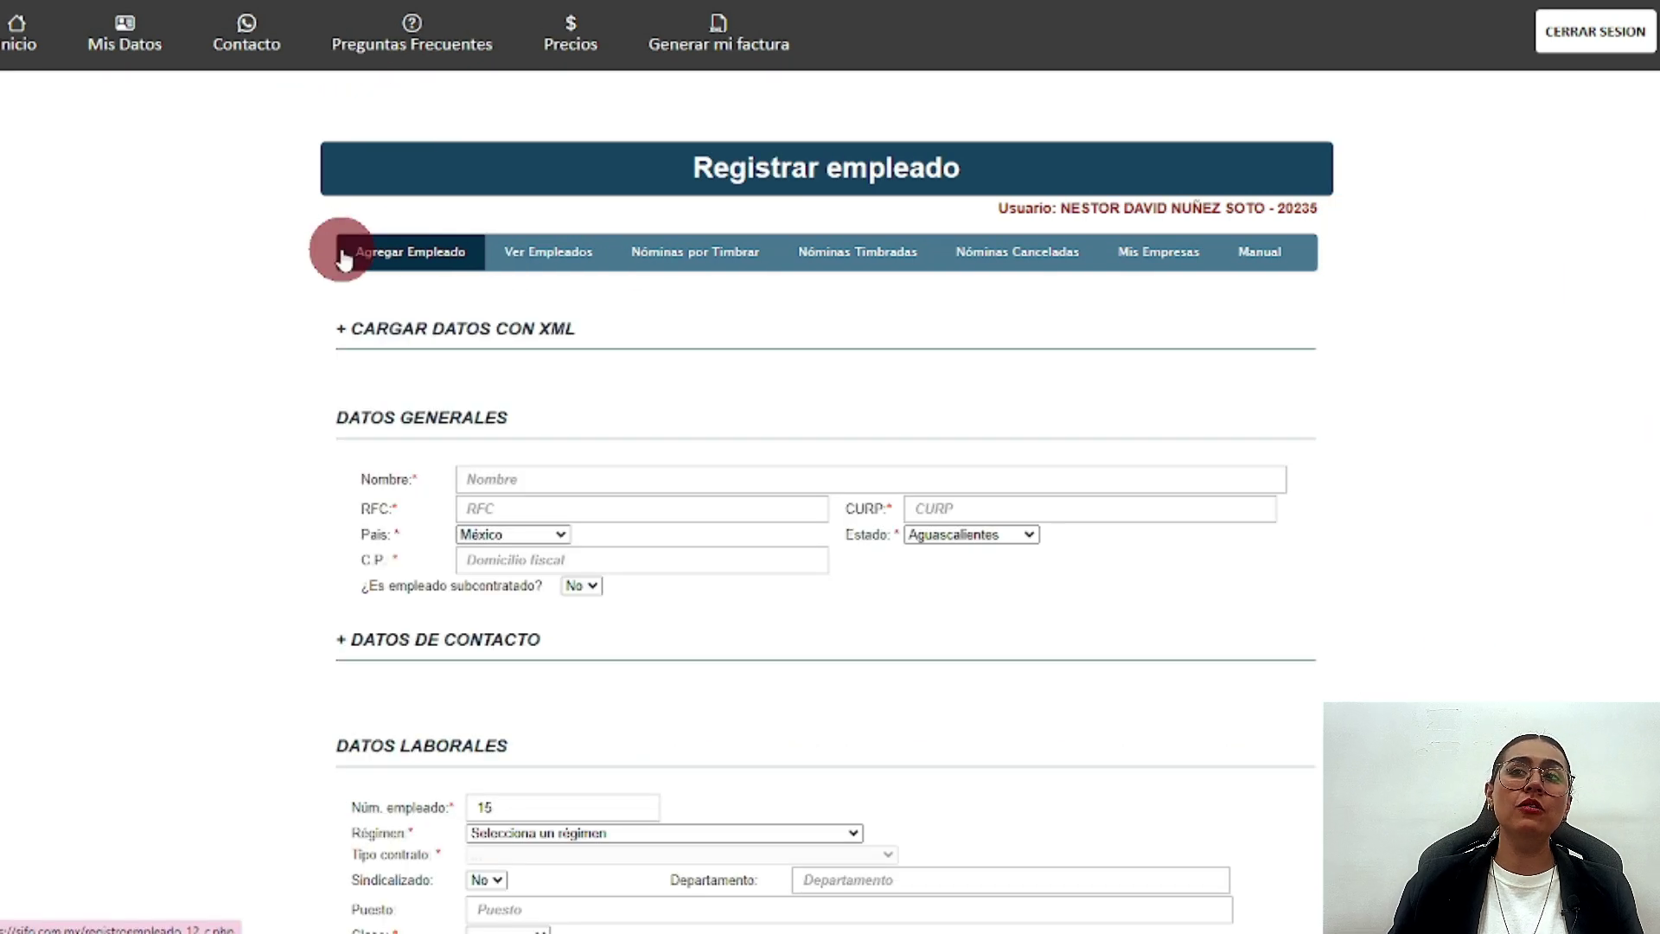
{"action": "left_click", "coordinate": [433, 331]}
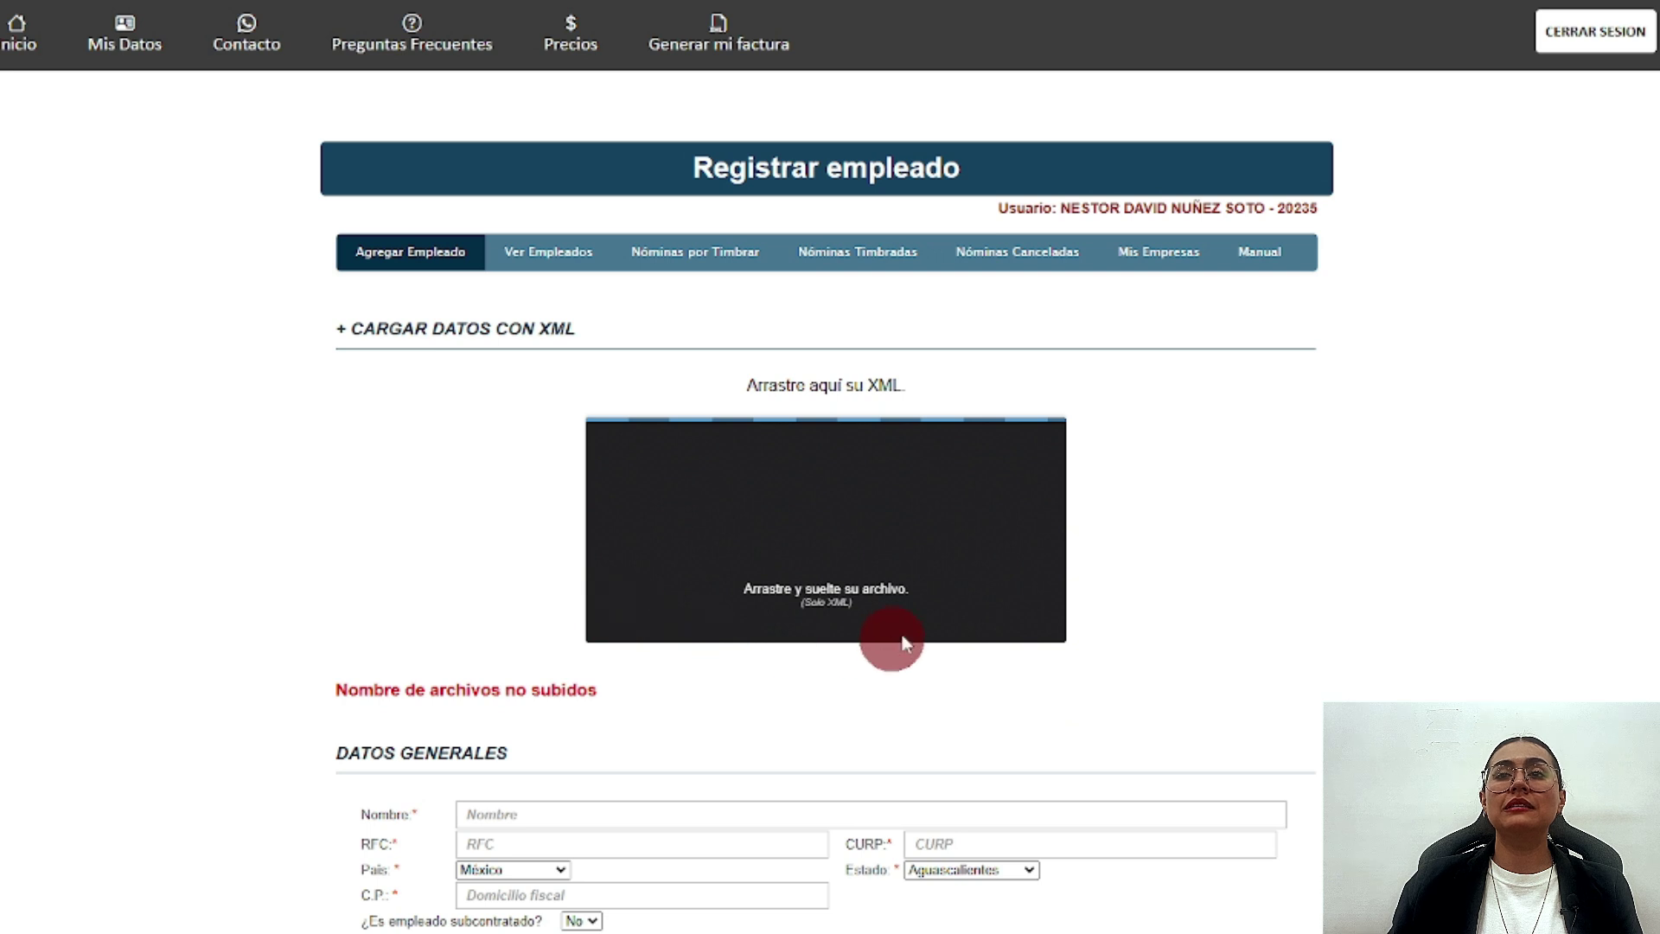
{"action": "key", "text": "alt+Tab"}
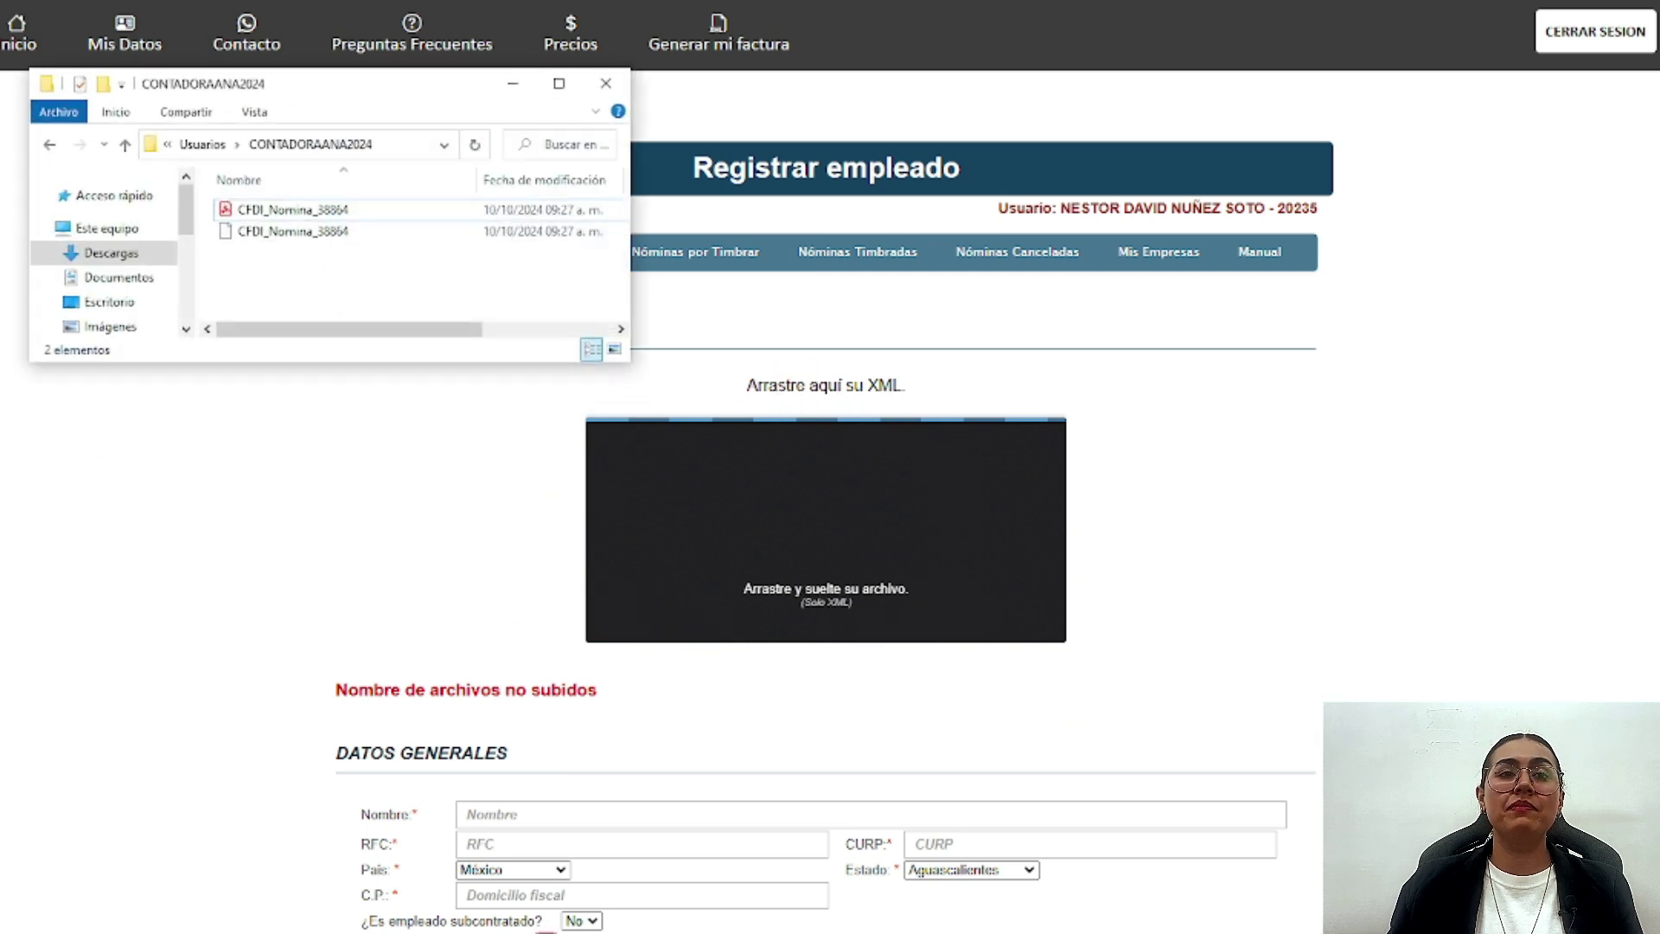
{"action": "left_click", "coordinate": [299, 230]}
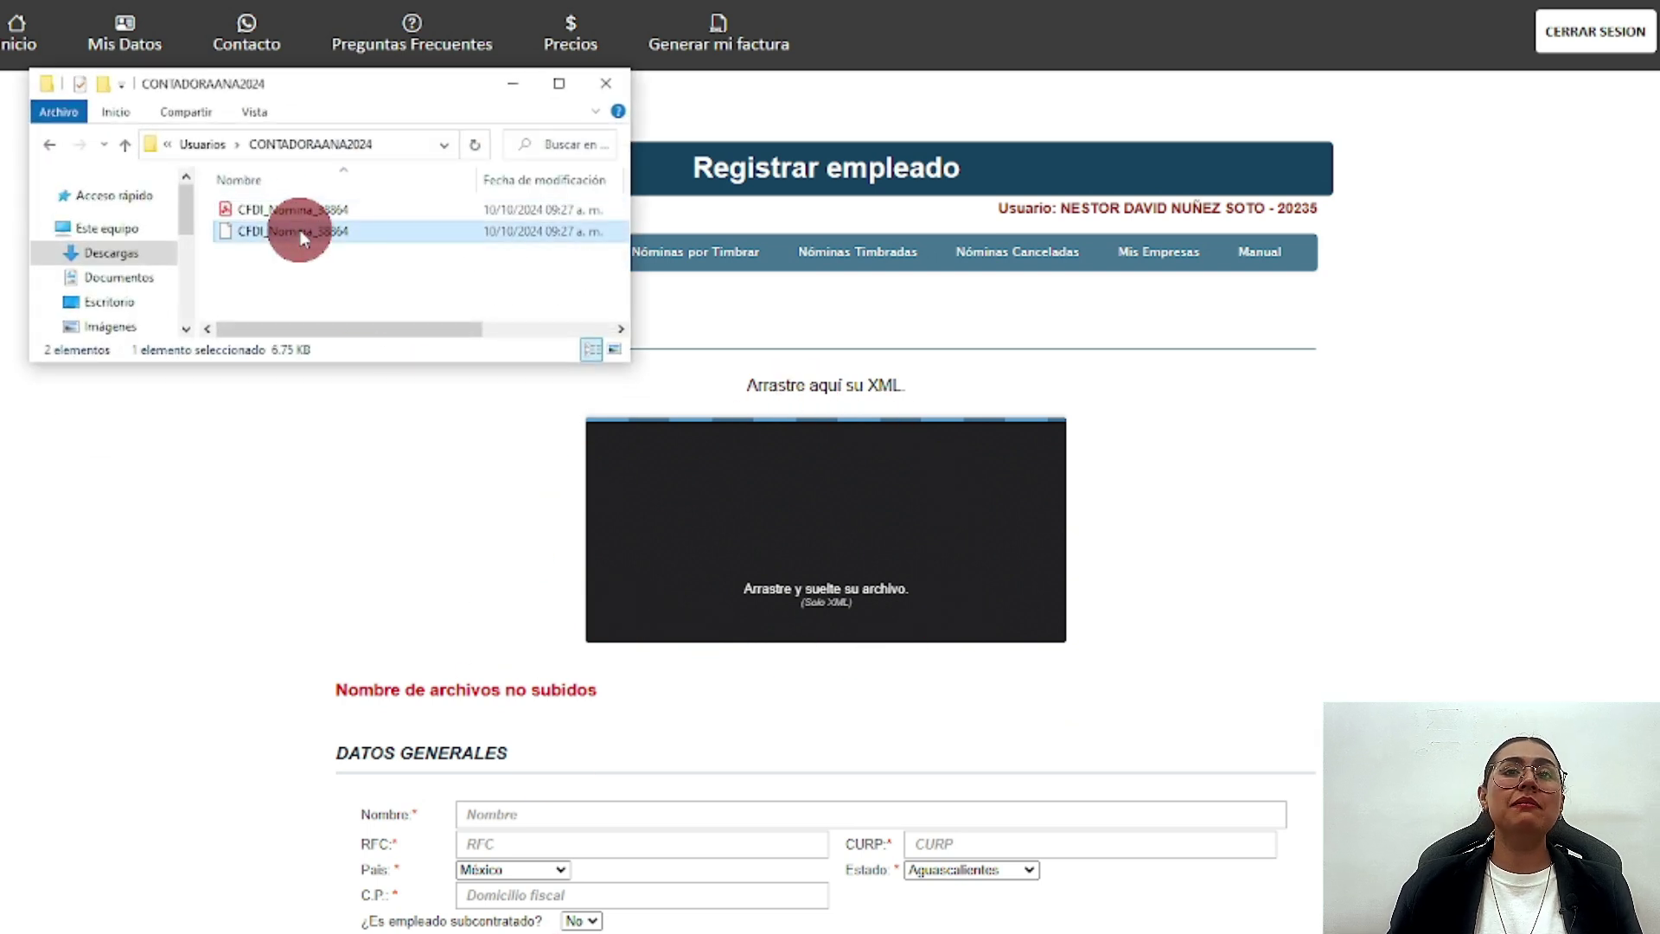
{"action": "left_click_drag", "start_coordinate": [301, 239], "coordinate": [776, 511]}
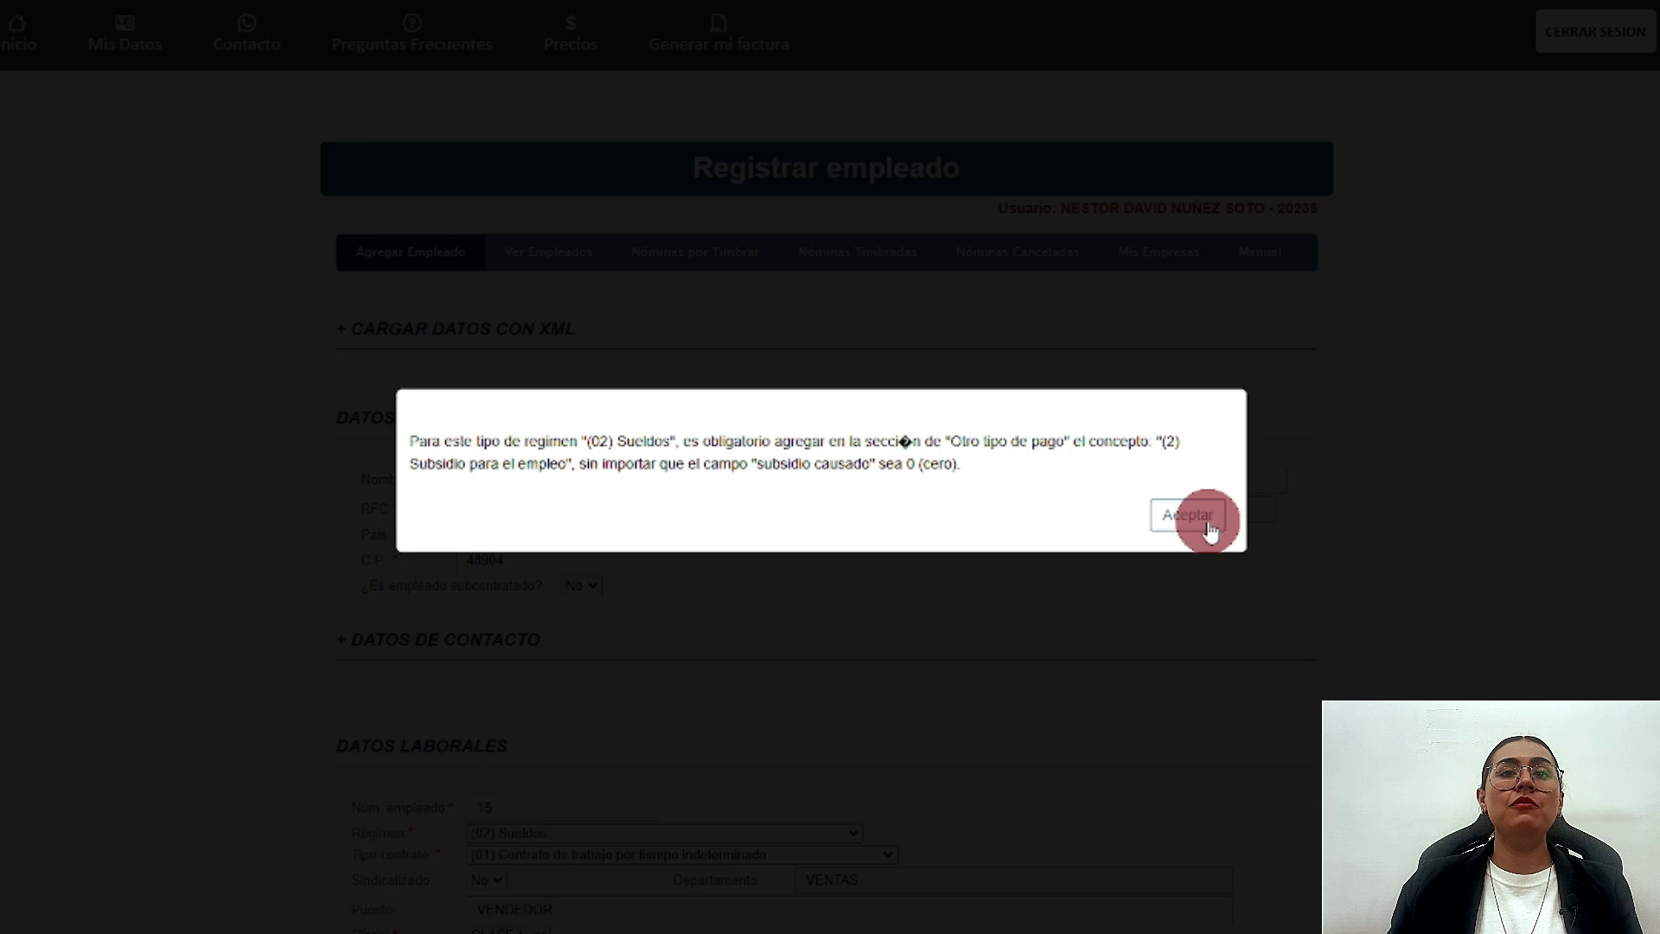
{"action": "left_click", "coordinate": [1187, 515]}
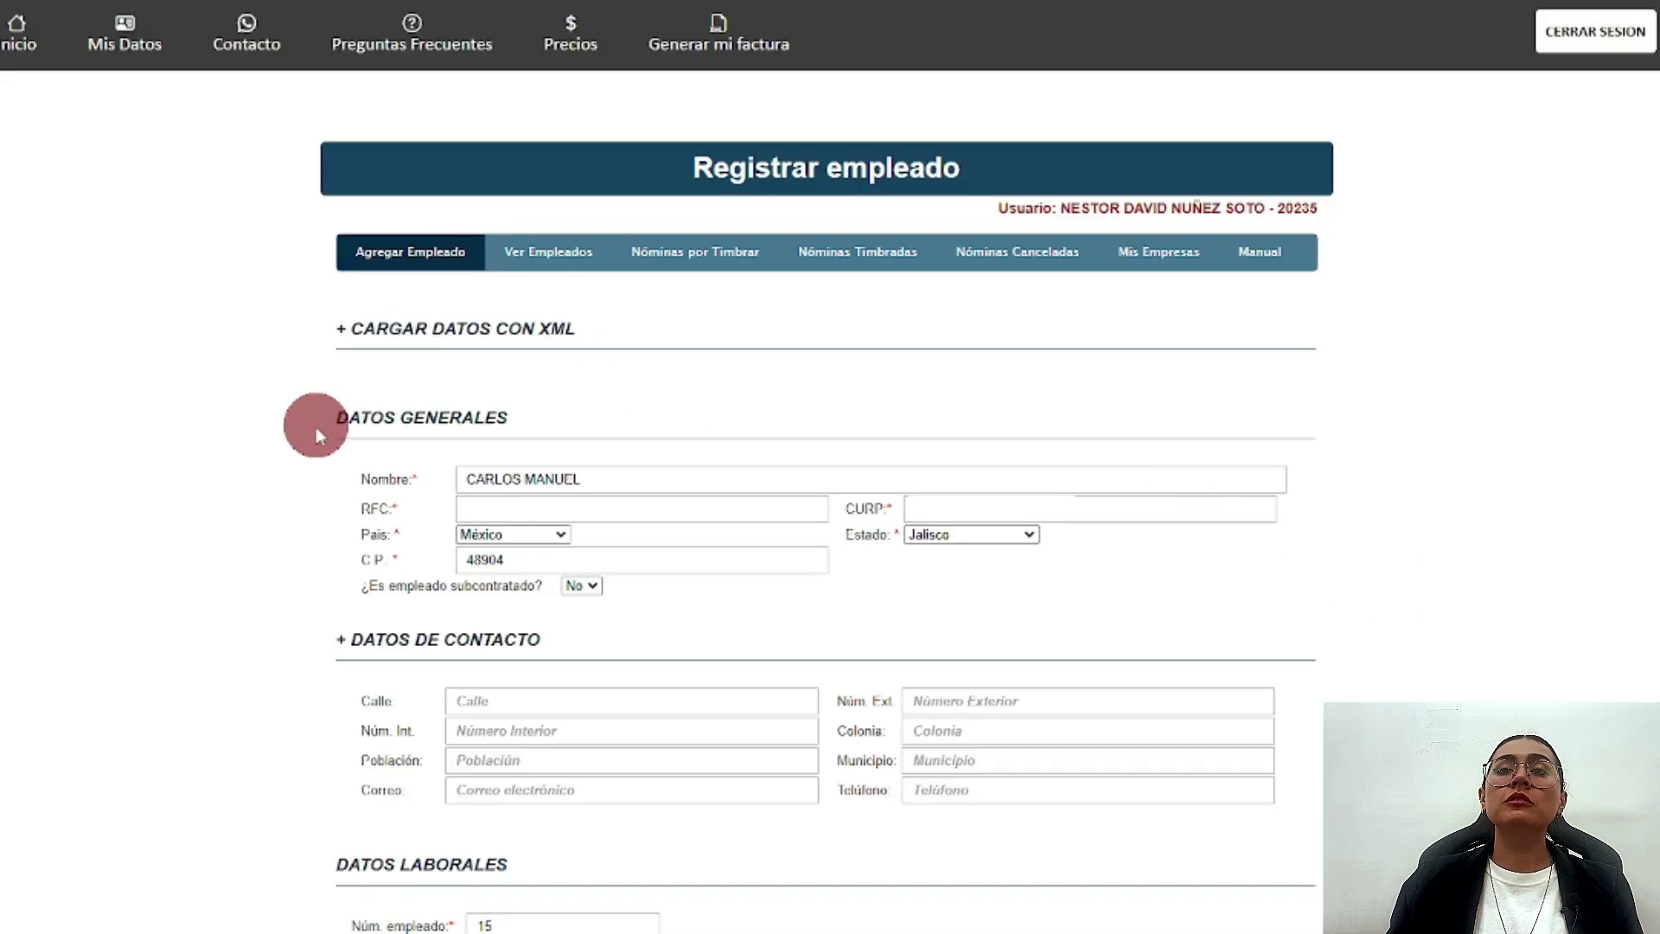
- Review the imported general, labour, perception, deduction and other payment data, and finish the employee's registration
{"action": "scroll", "coordinate": [748, 595], "scroll_direction": "down", "scroll_amount": 3}
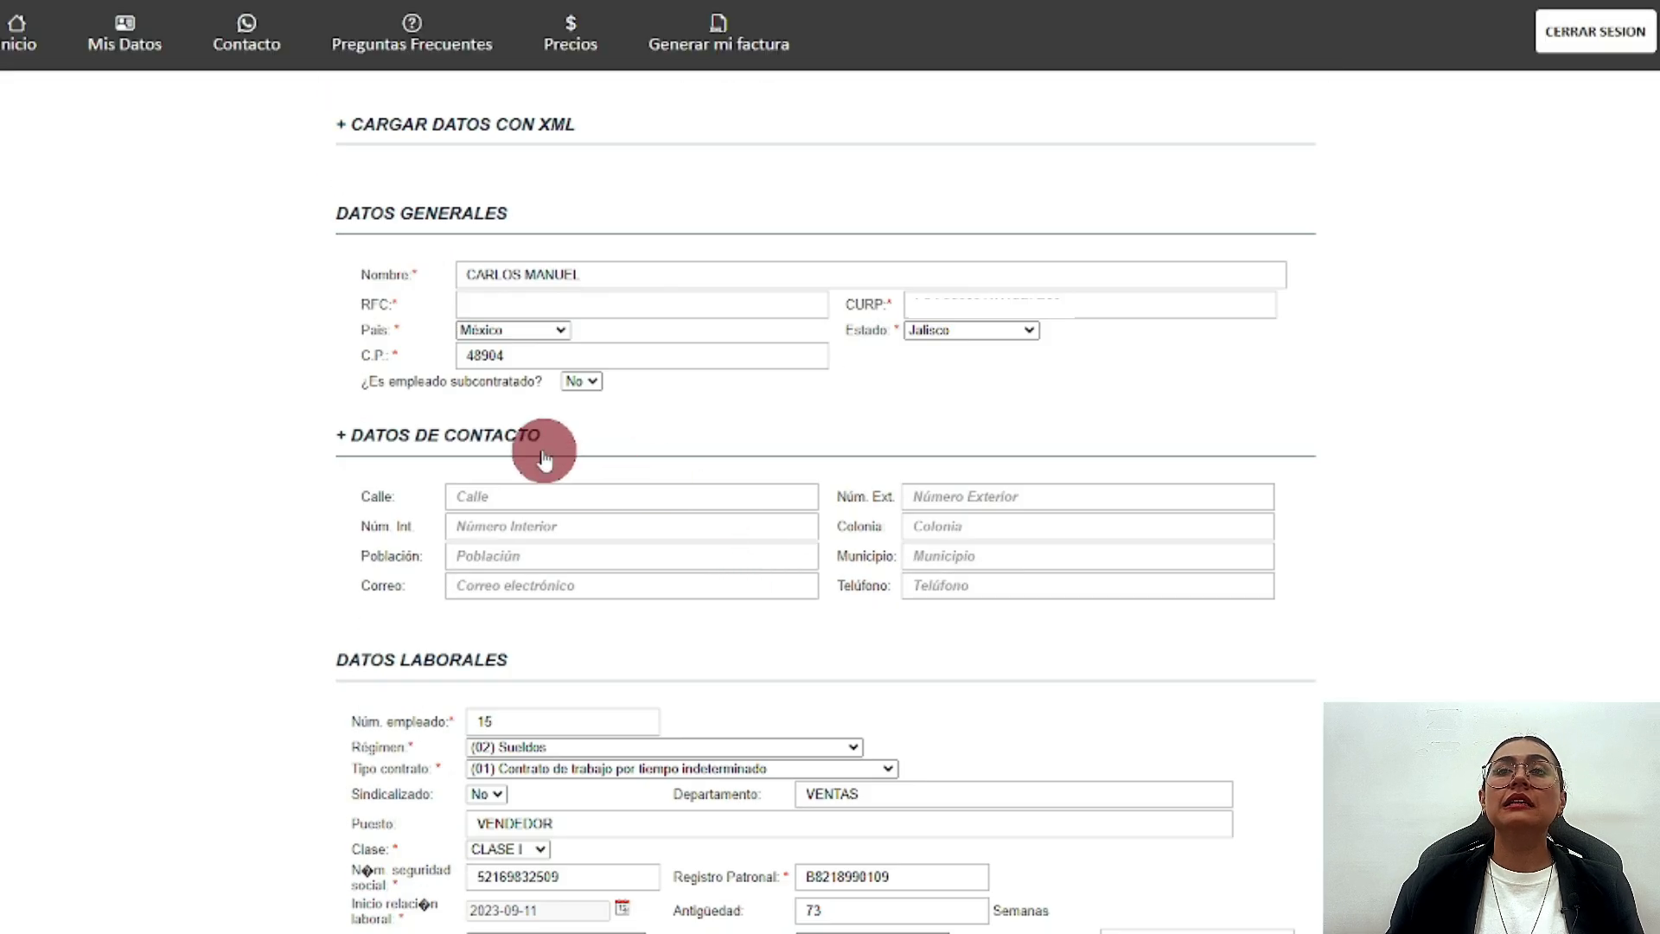
{"action": "scroll", "coordinate": [648, 580], "scroll_direction": "down", "scroll_amount": 5}
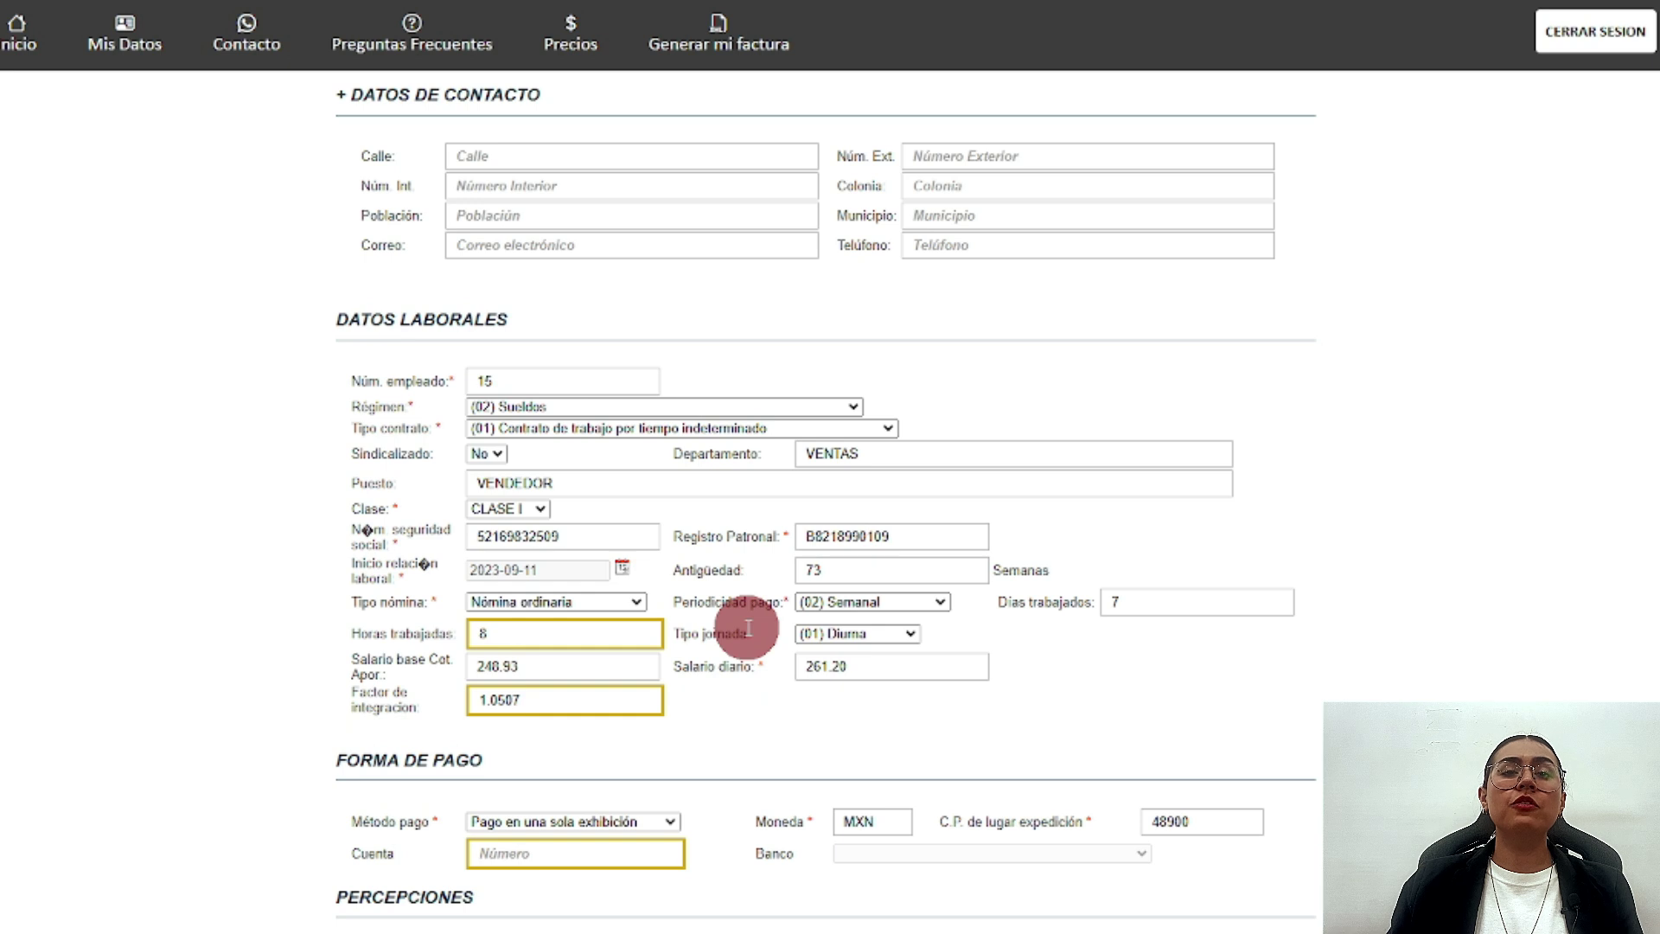
{"action": "scroll", "coordinate": [747, 628], "scroll_direction": "down", "scroll_amount": 4}
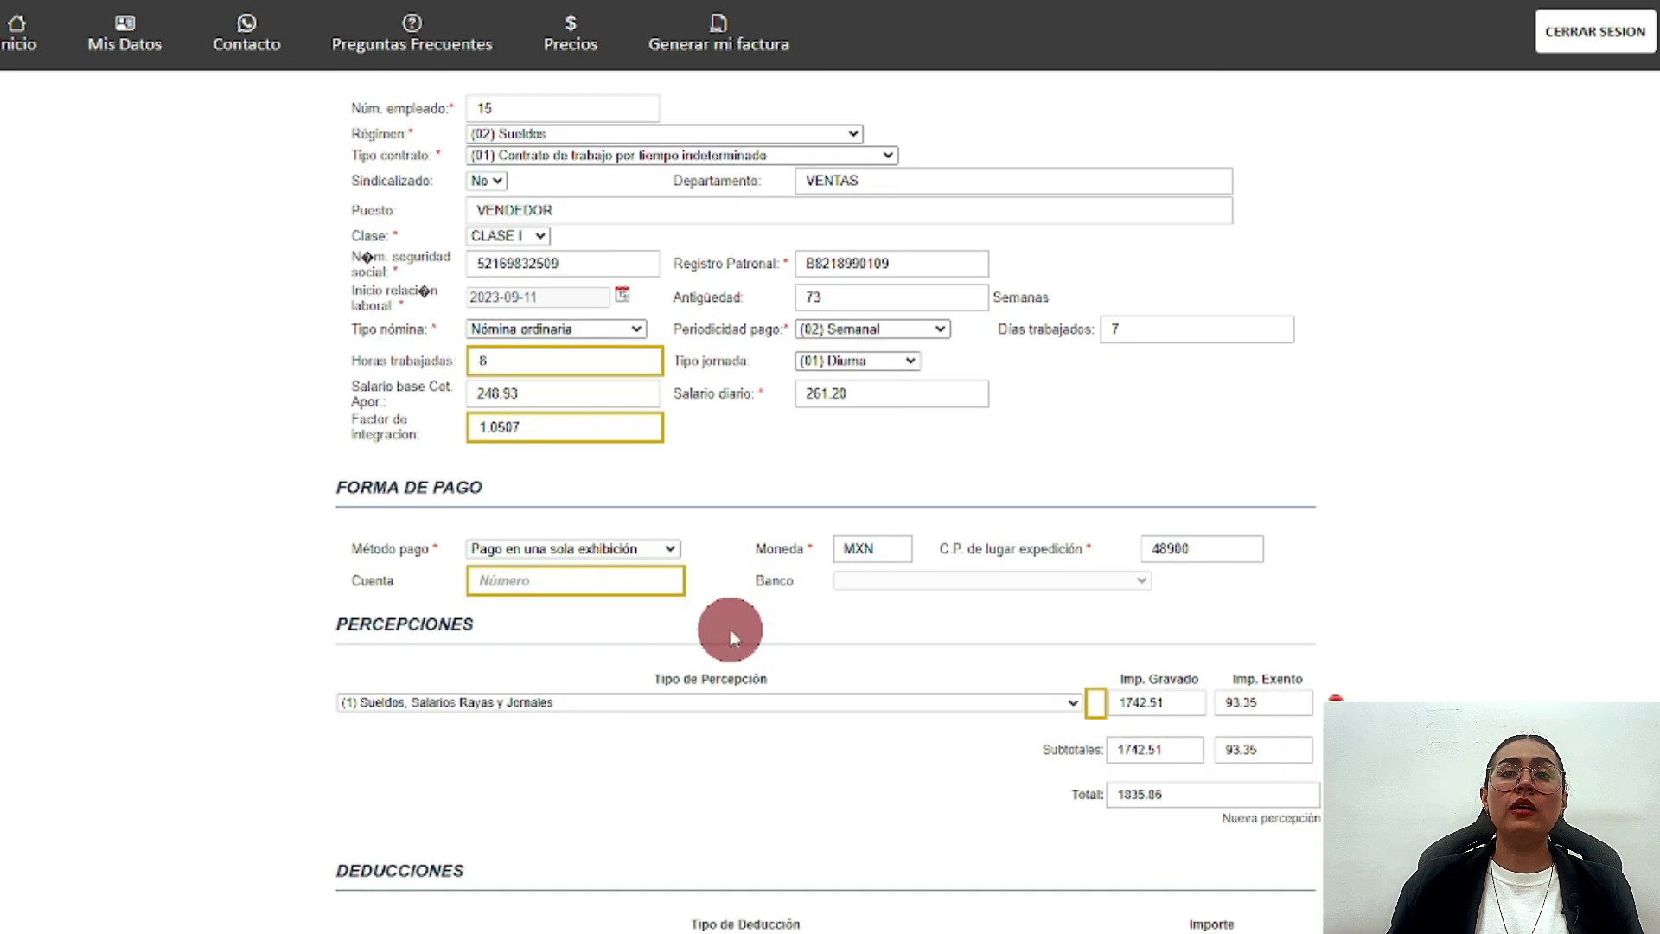
{"action": "scroll", "coordinate": [729, 629], "scroll_direction": "down", "scroll_amount": 3}
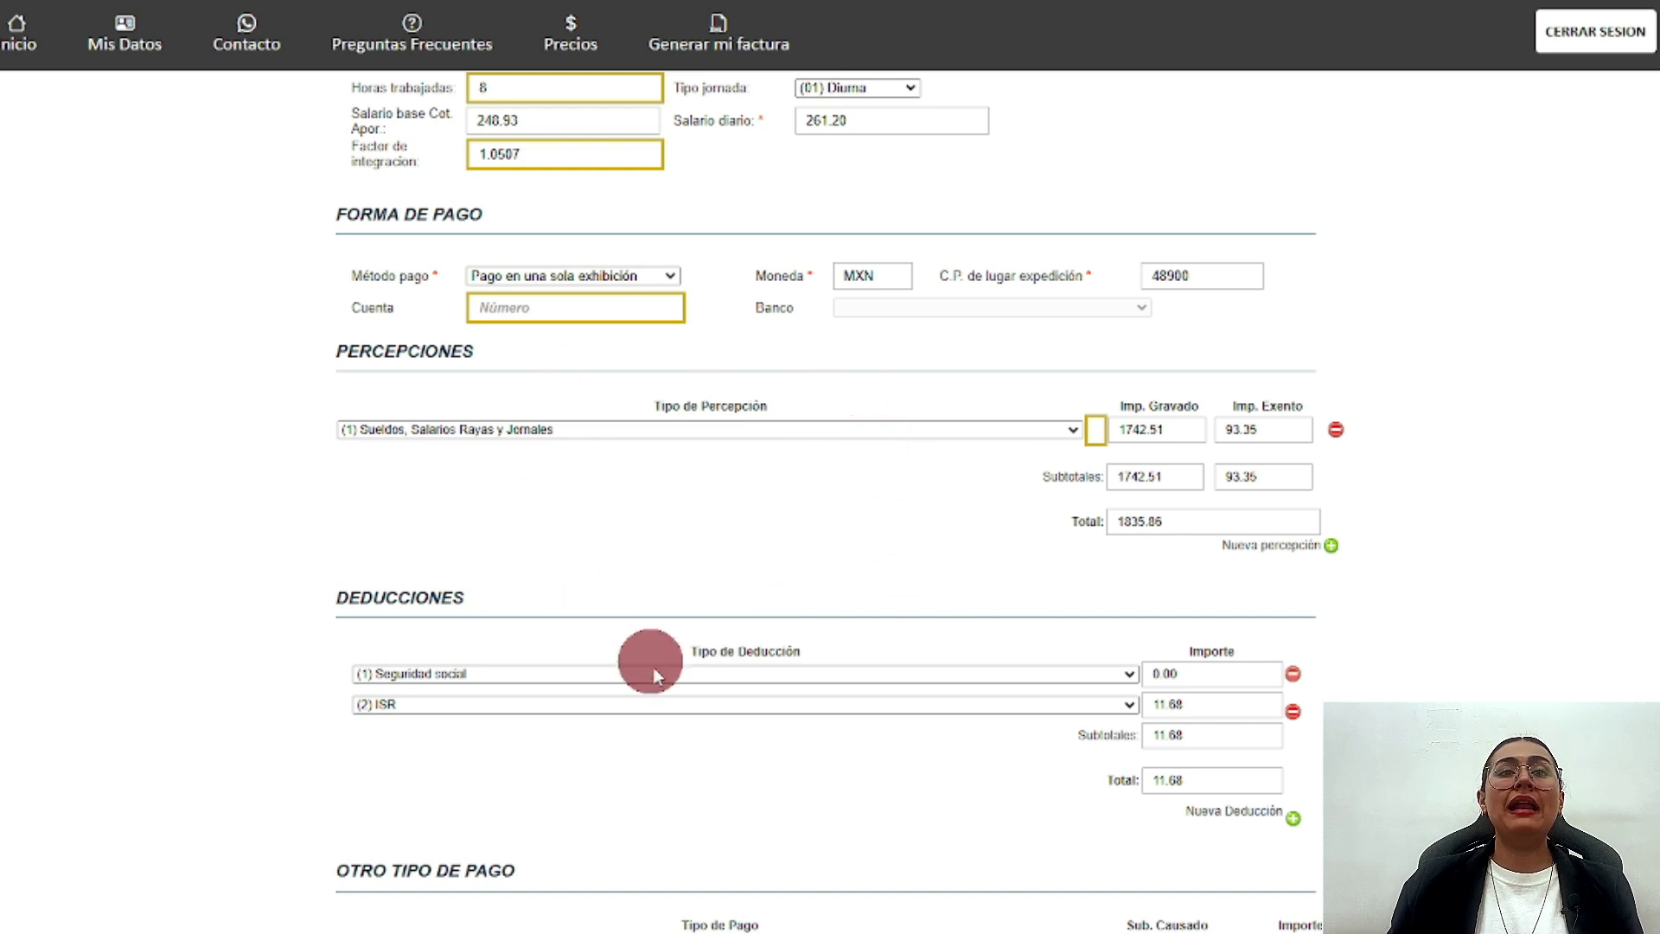
{"action": "scroll", "coordinate": [651, 666], "scroll_direction": "down", "scroll_amount": 3}
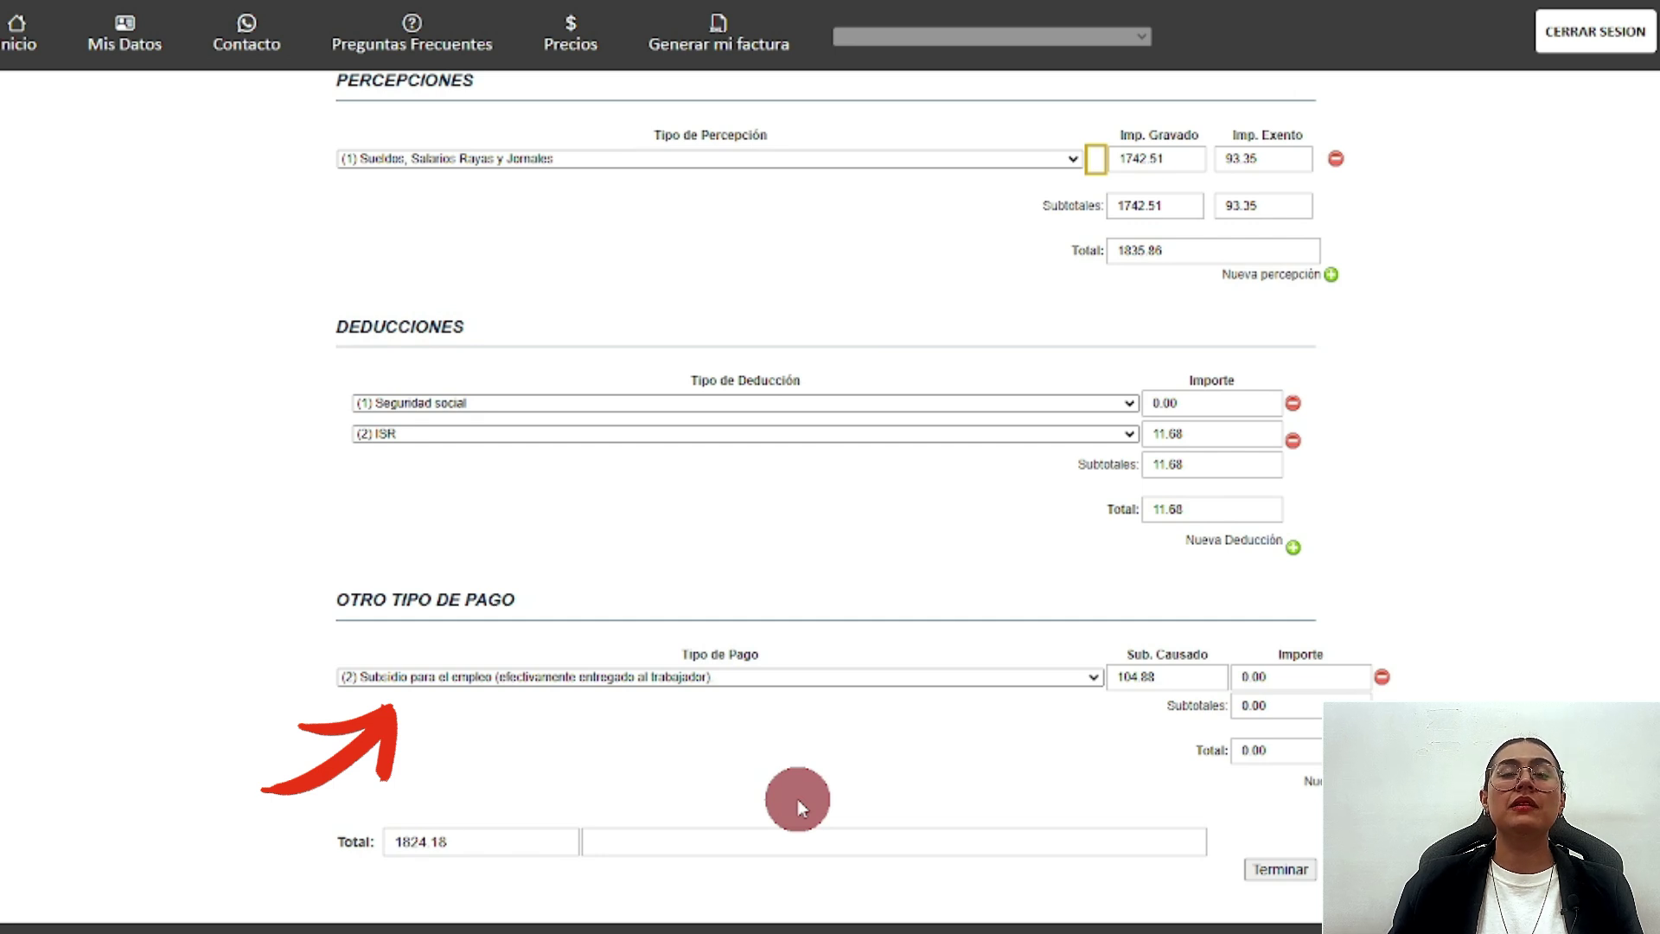
{"action": "left_click", "coordinate": [1269, 732]}
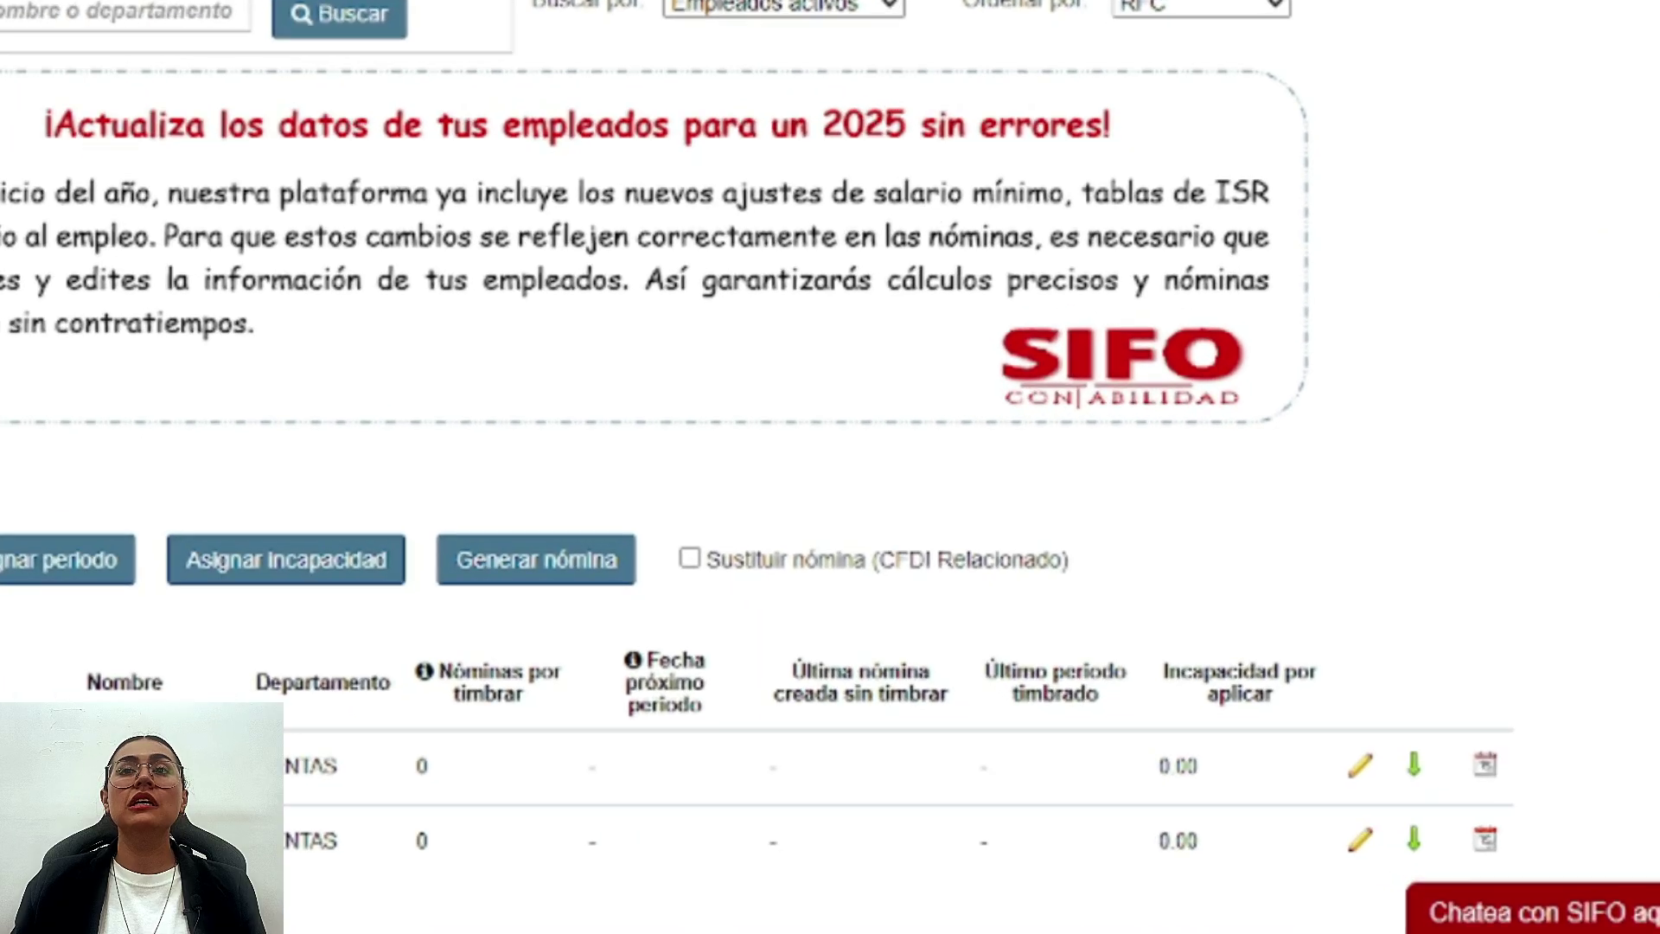
- Edit the record of the first employee in the list, accept the subsidy notice, check the payroll amounts, and finish the edit
{"action": "scroll", "coordinate": [830, 467], "scroll_direction": "down", "scroll_amount": 1}
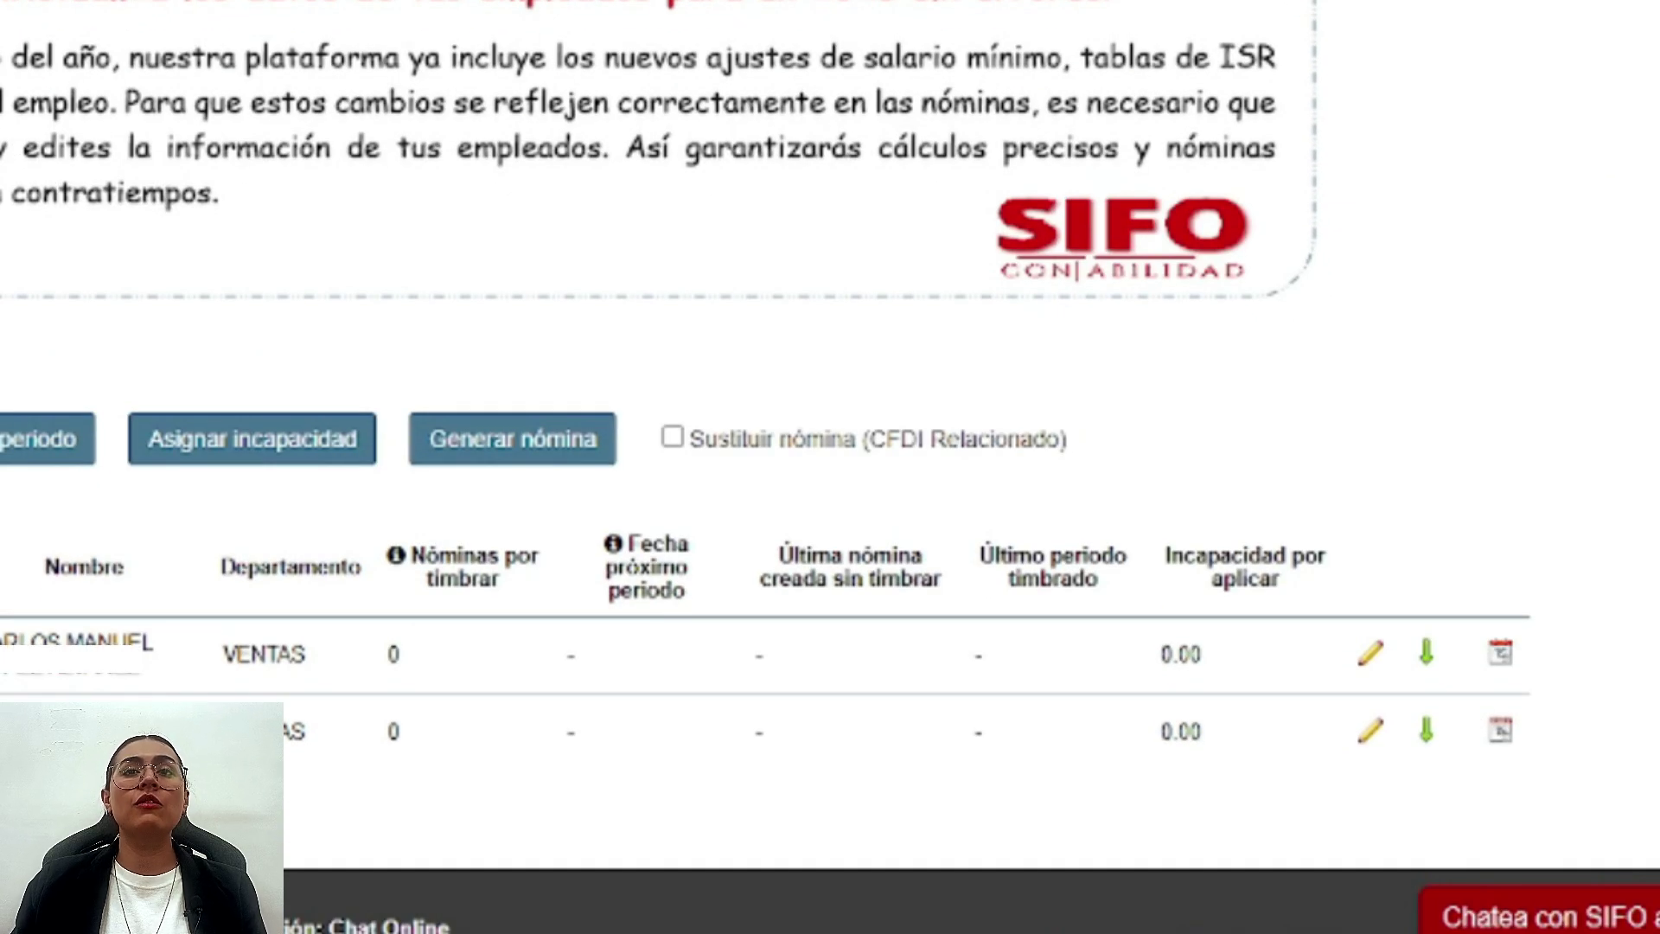
{"action": "scroll", "coordinate": [830, 467], "scroll_direction": "down", "scroll_amount": 2}
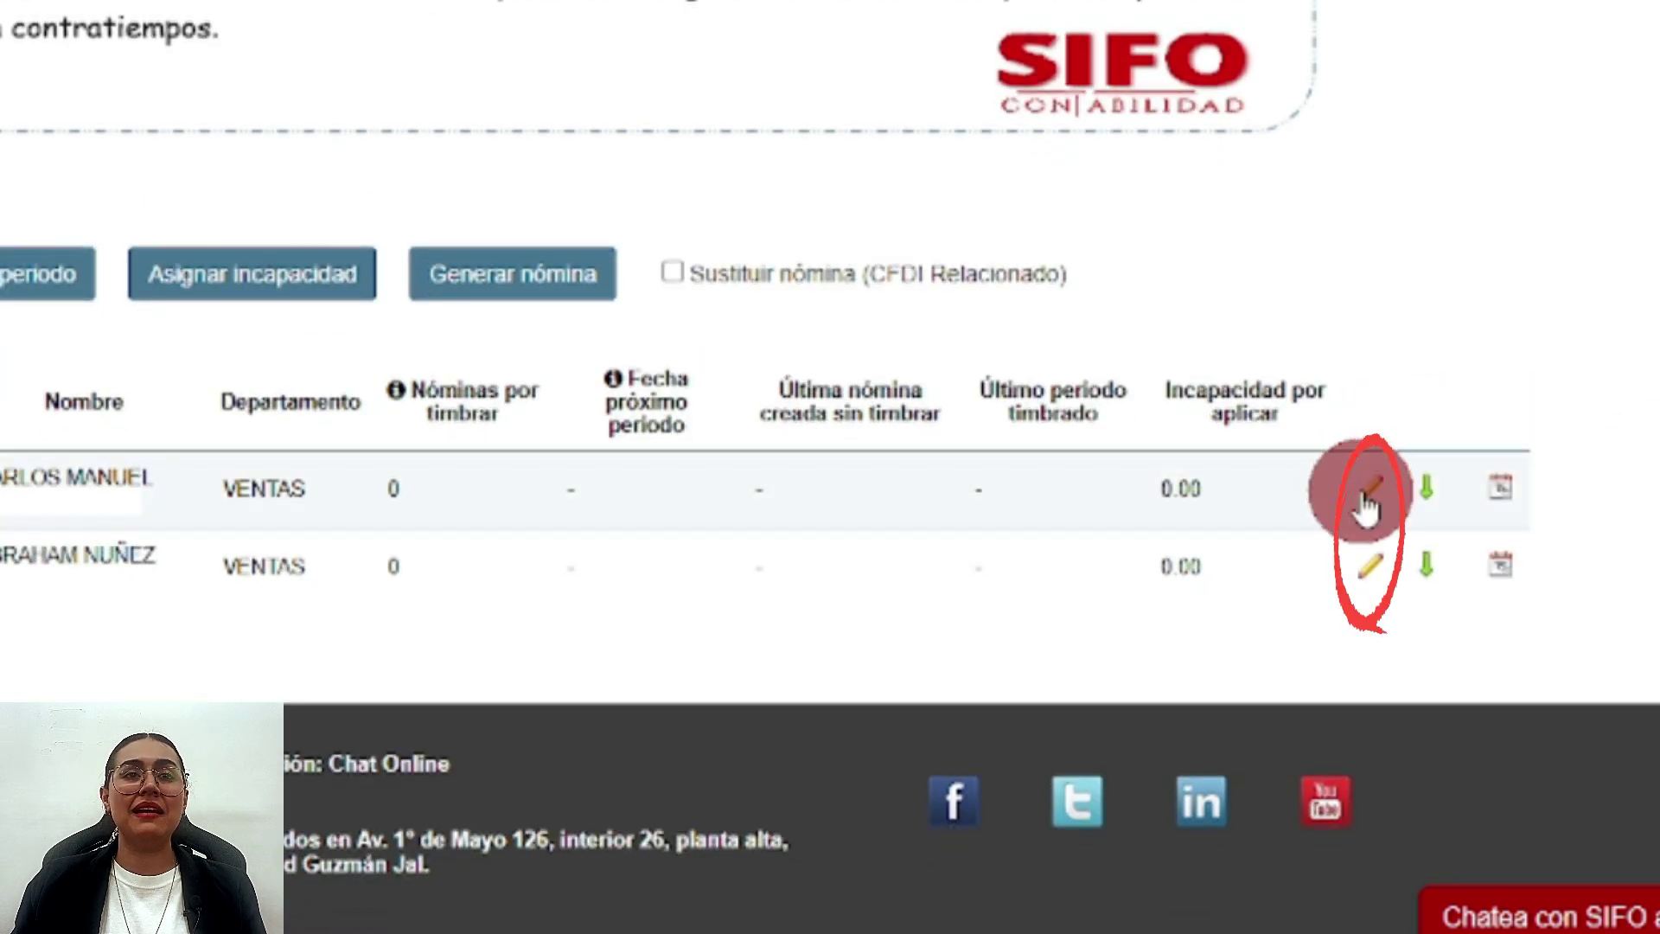
{"action": "left_click", "coordinate": [1374, 493]}
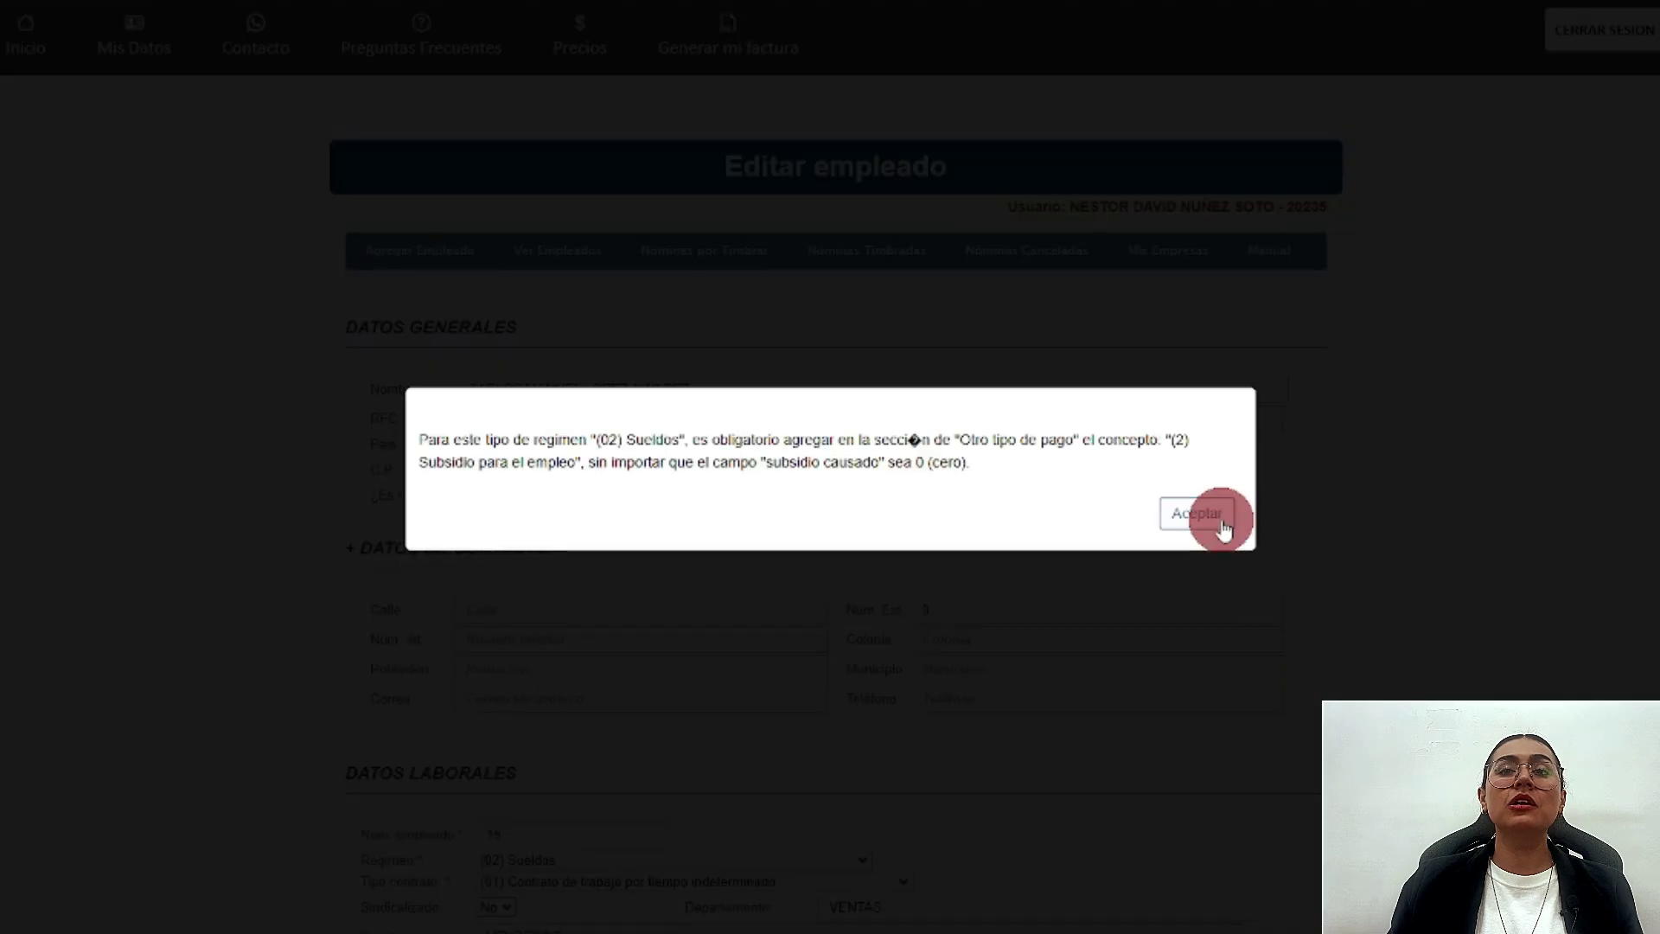
{"action": "left_click", "coordinate": [1197, 511]}
{"action": "scroll", "coordinate": [830, 467], "scroll_direction": "down", "scroll_amount": 15}
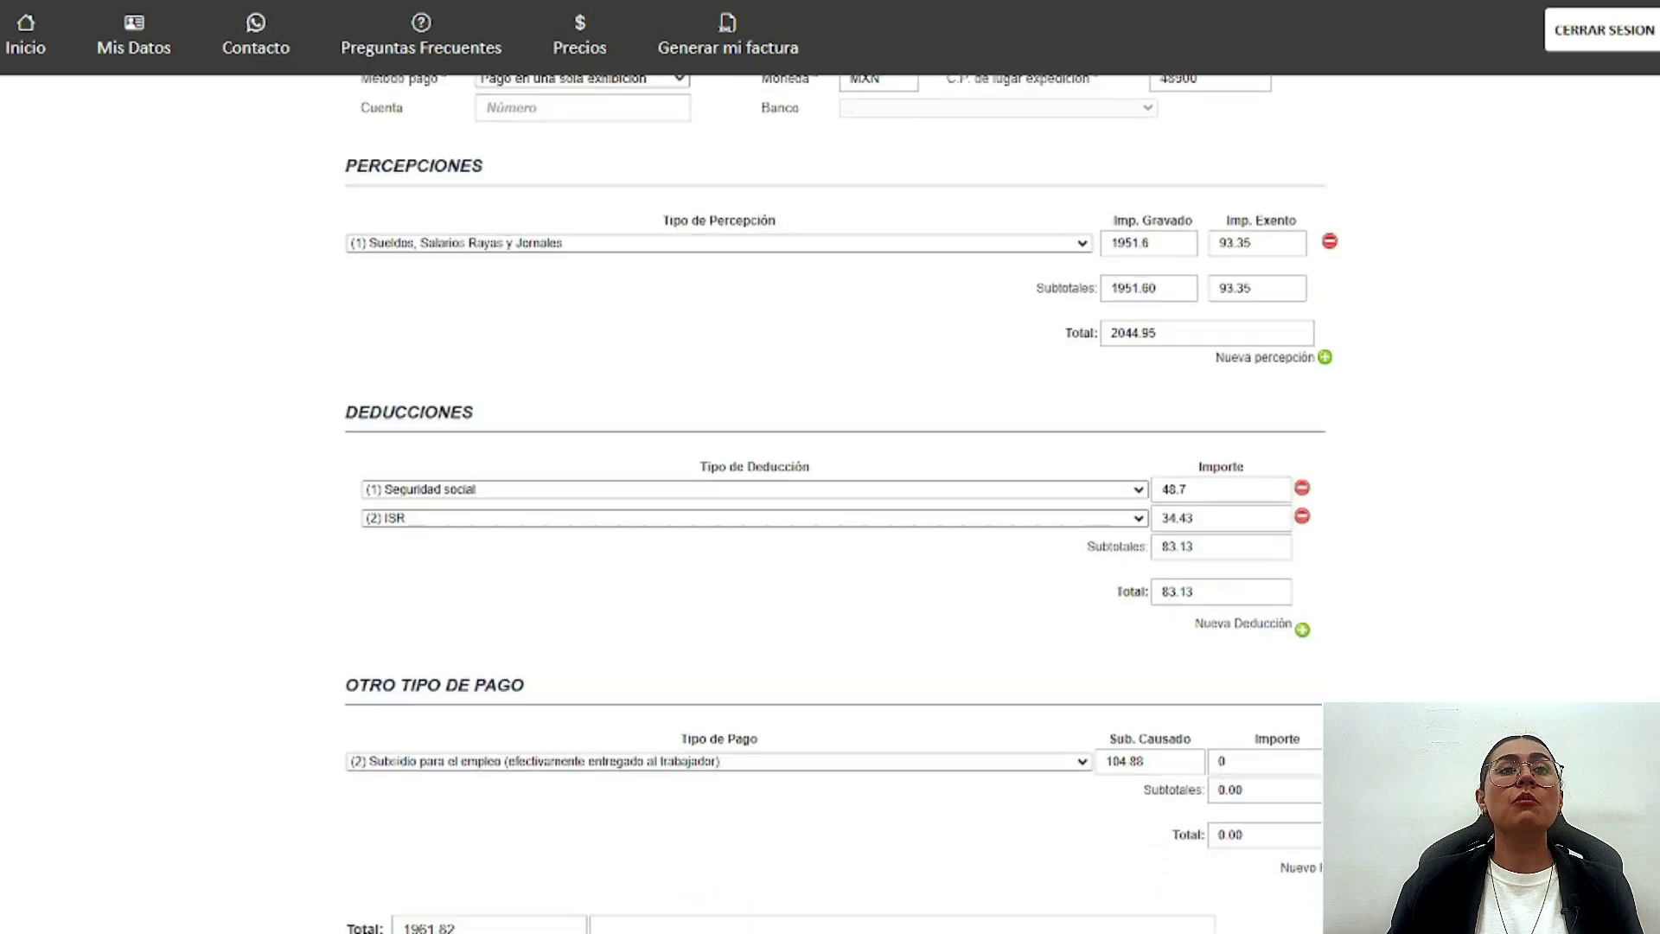
{"action": "scroll", "coordinate": [1285, 733], "scroll_direction": "down", "scroll_amount": 1}
{"action": "left_click", "coordinate": [1285, 733]}
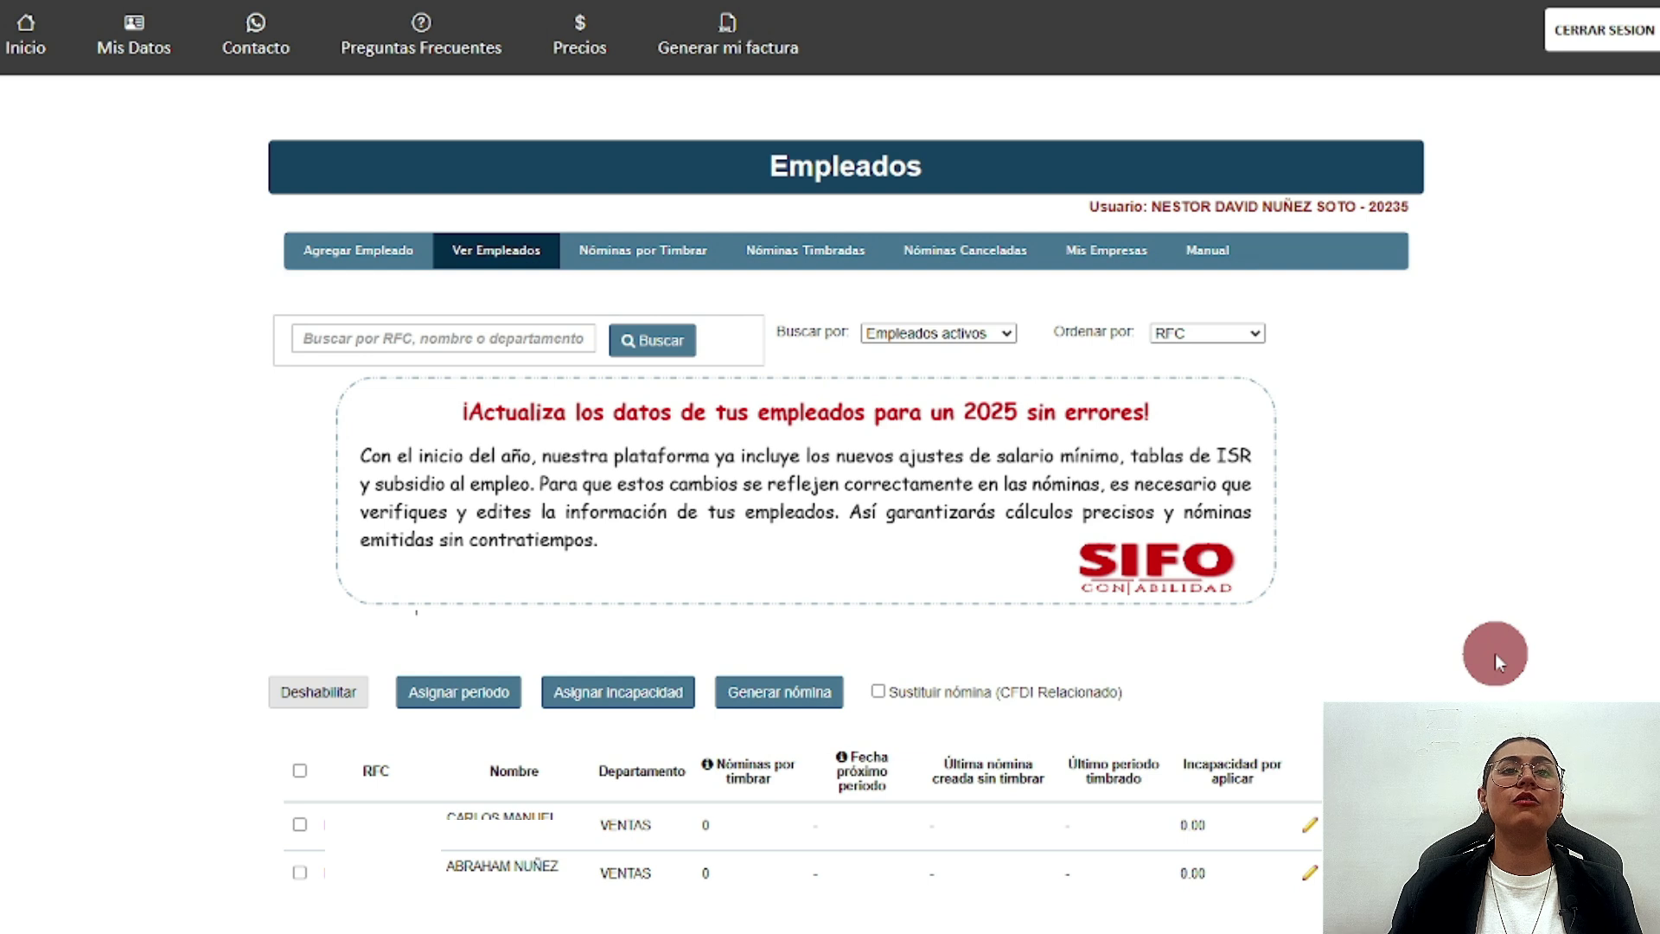
- Select all employees and begin assigning a pay period with 2025-01-01 as the initial payment date
{"action": "scroll", "coordinate": [1497, 659], "scroll_direction": "down", "scroll_amount": 1}
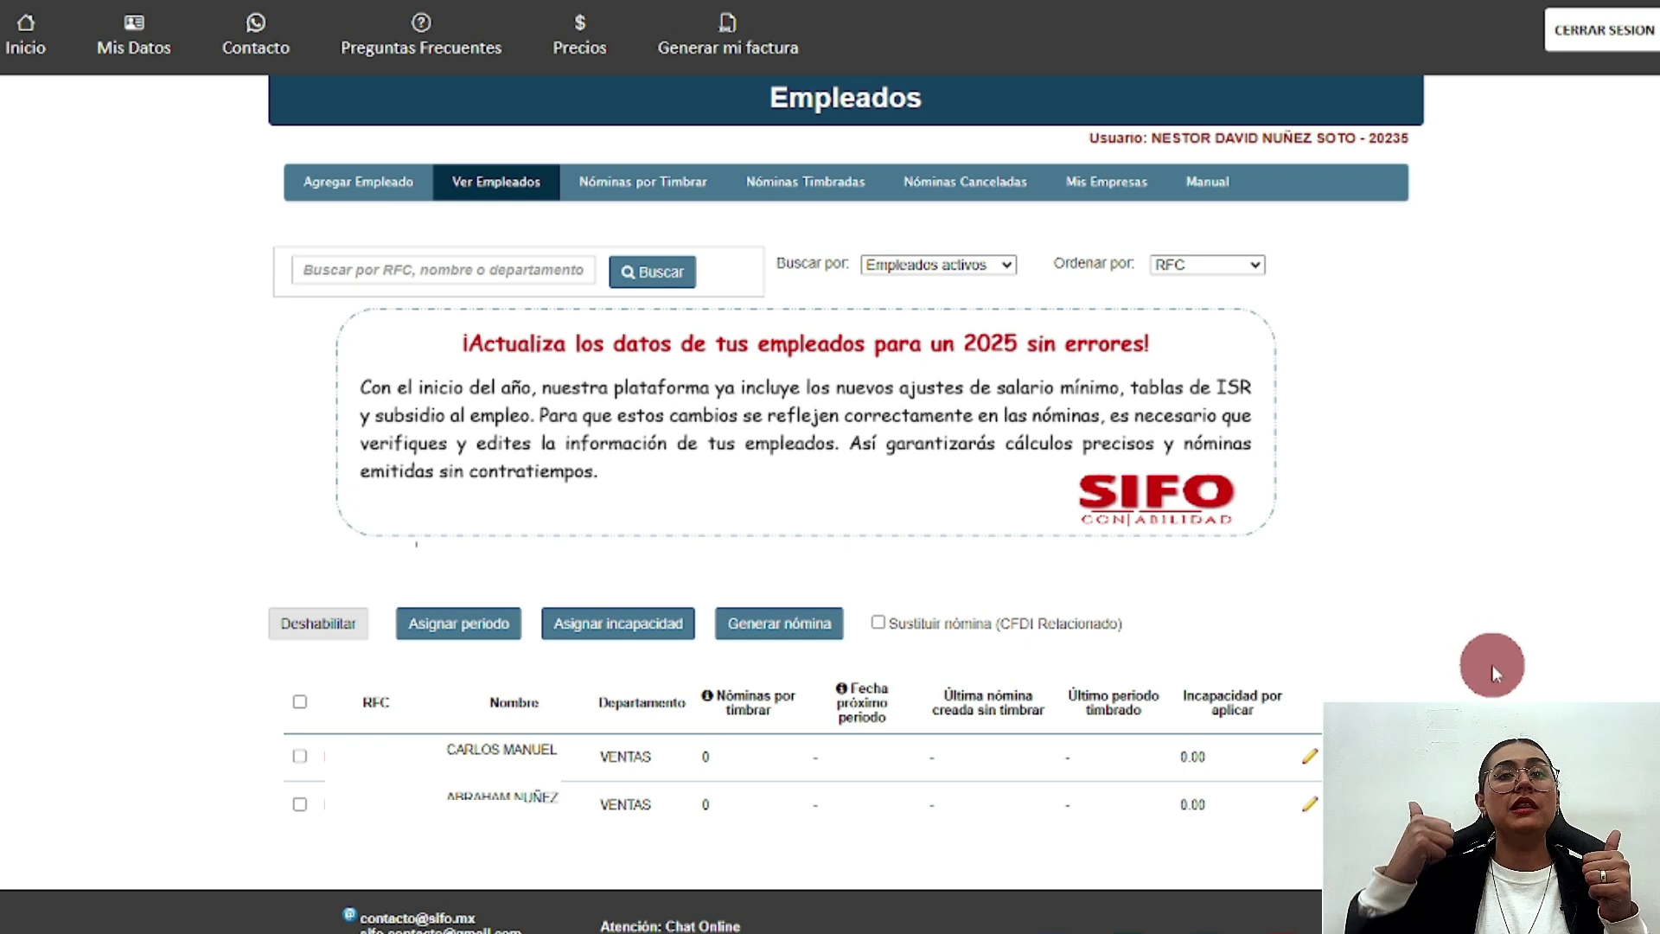
{"action": "scroll", "coordinate": [1492, 666], "scroll_direction": "down", "scroll_amount": 1}
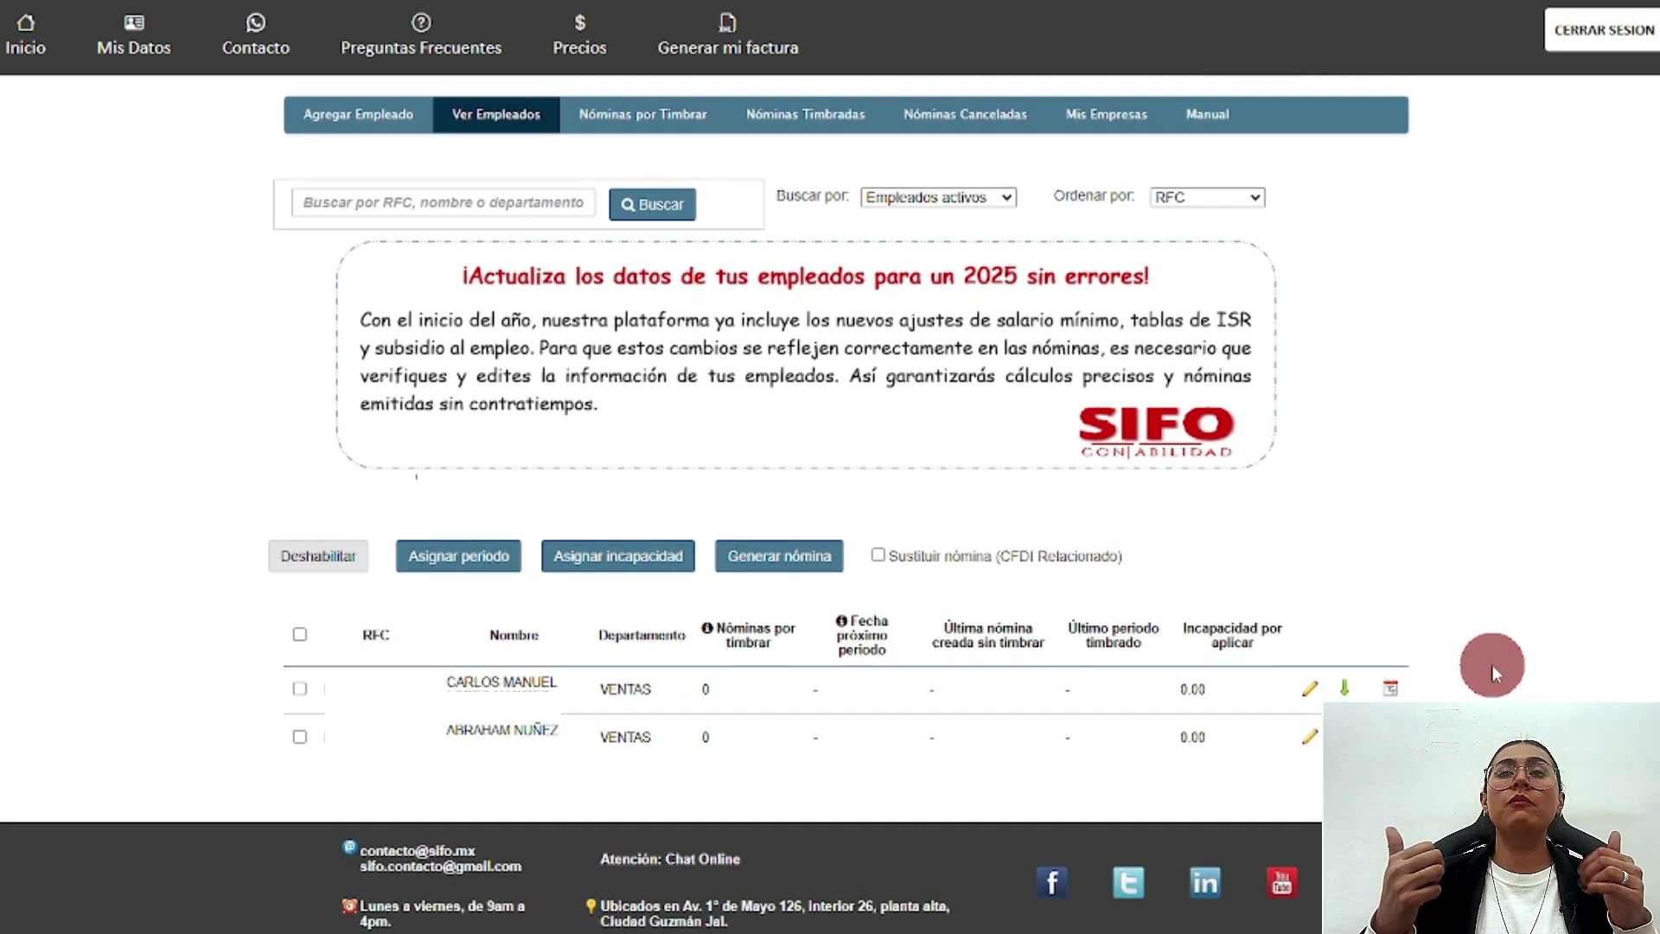
{"action": "scroll", "coordinate": [1492, 665], "scroll_direction": "down", "scroll_amount": 1}
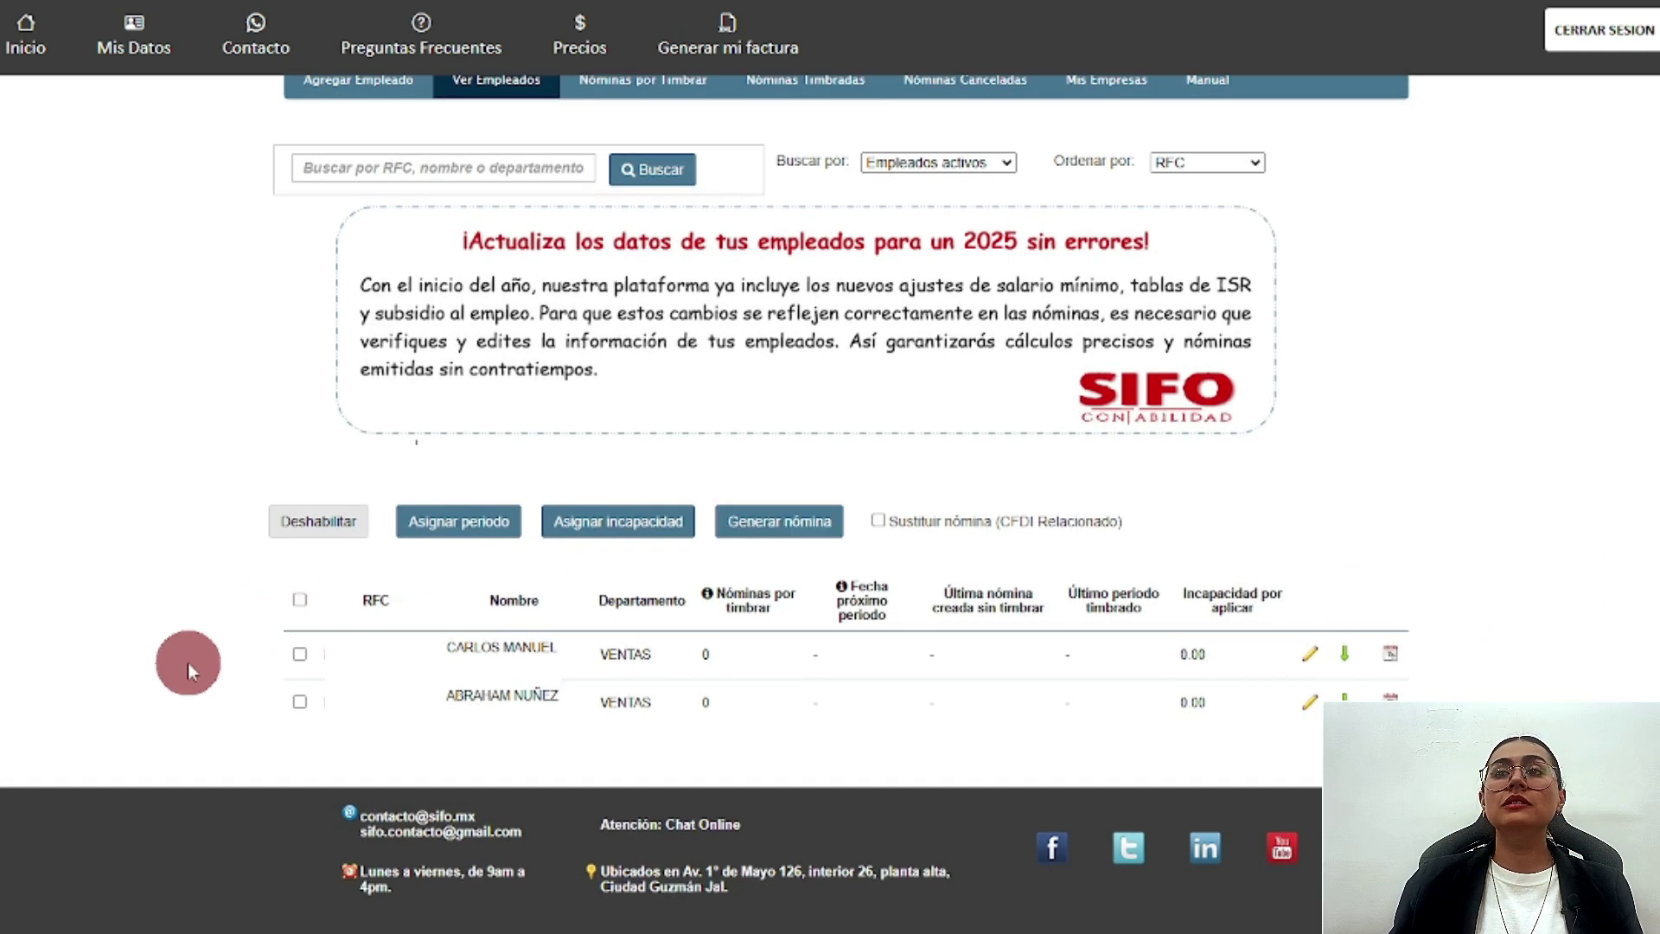
{"action": "left_click", "coordinate": [300, 599]}
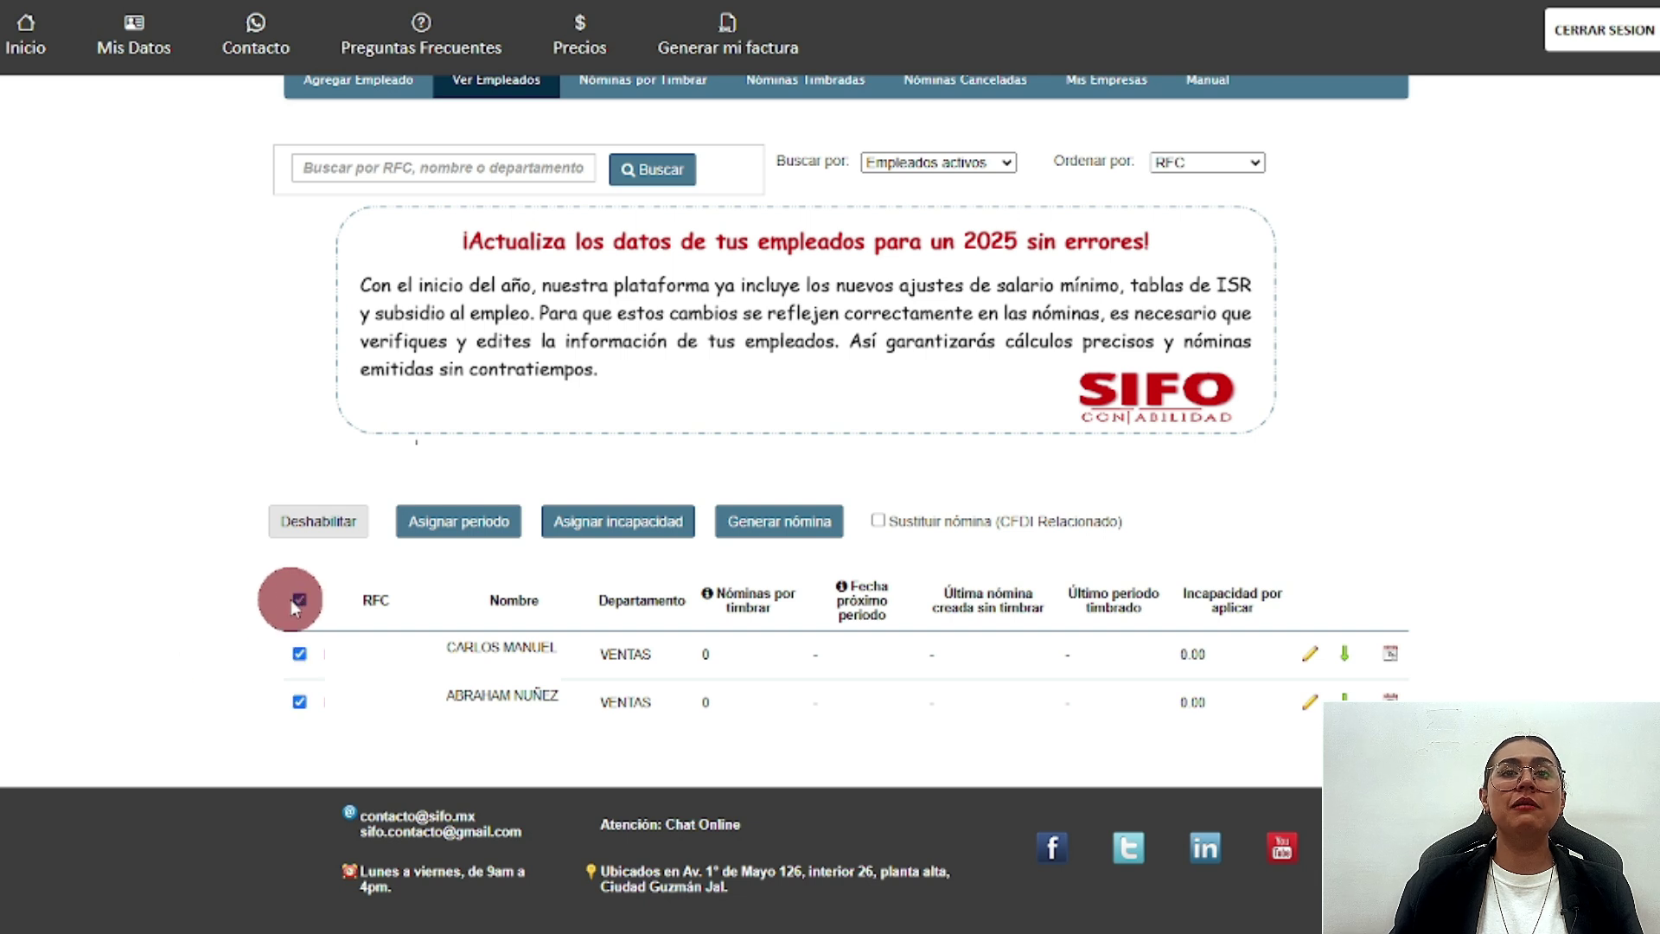
{"action": "left_click", "coordinate": [494, 526]}
{"action": "left_click", "coordinate": [933, 394]}
{"action": "left_click", "coordinate": [1161, 408]}
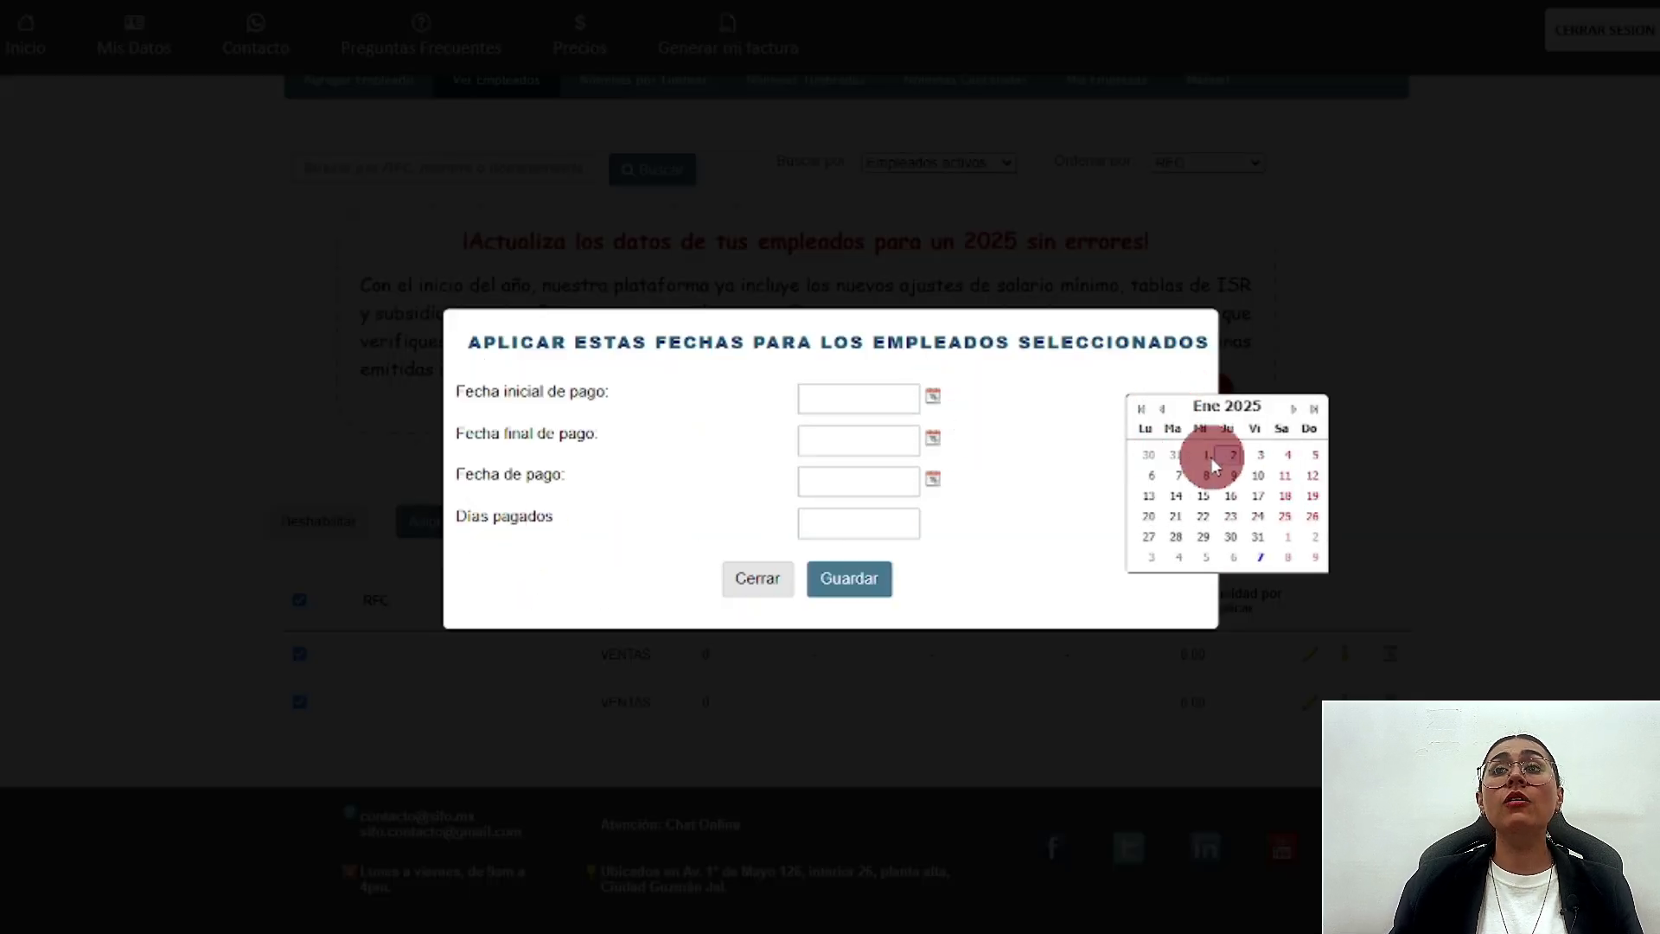
{"action": "left_click", "coordinate": [1203, 454]}
- Set both the final date of the pay period and the payment date to 2025-01-15
{"action": "left_click", "coordinate": [932, 439]}
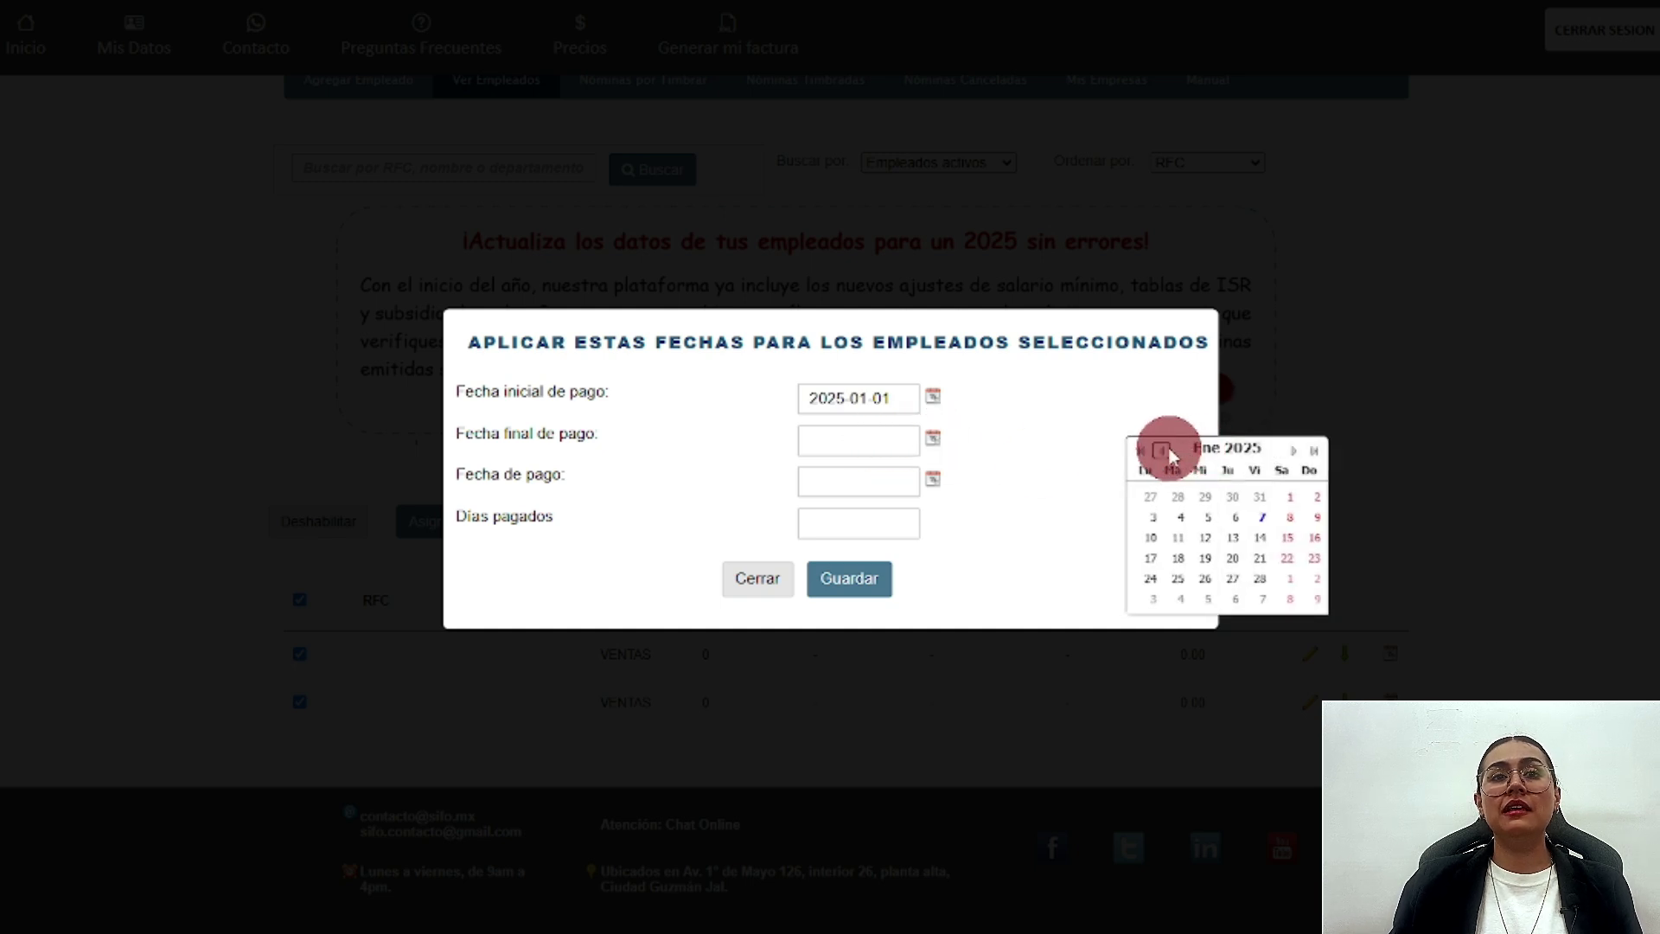
{"action": "left_click", "coordinate": [1203, 537]}
{"action": "left_click", "coordinate": [932, 478]}
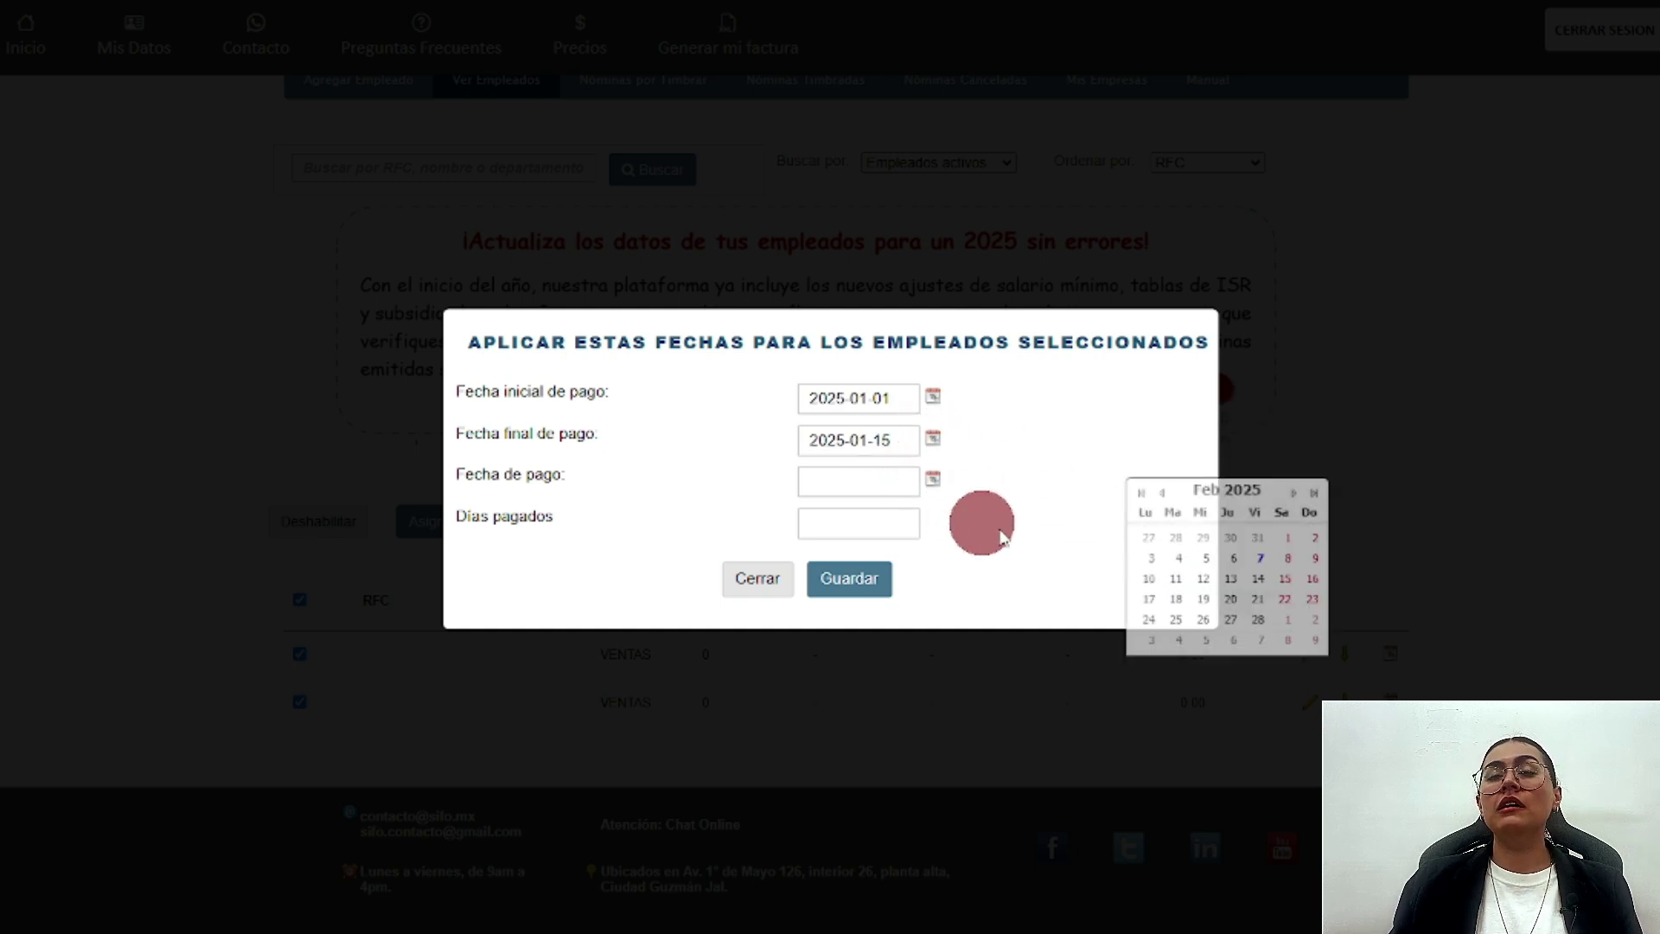
{"action": "left_click", "coordinate": [1162, 495]}
{"action": "left_click", "coordinate": [1203, 578]}
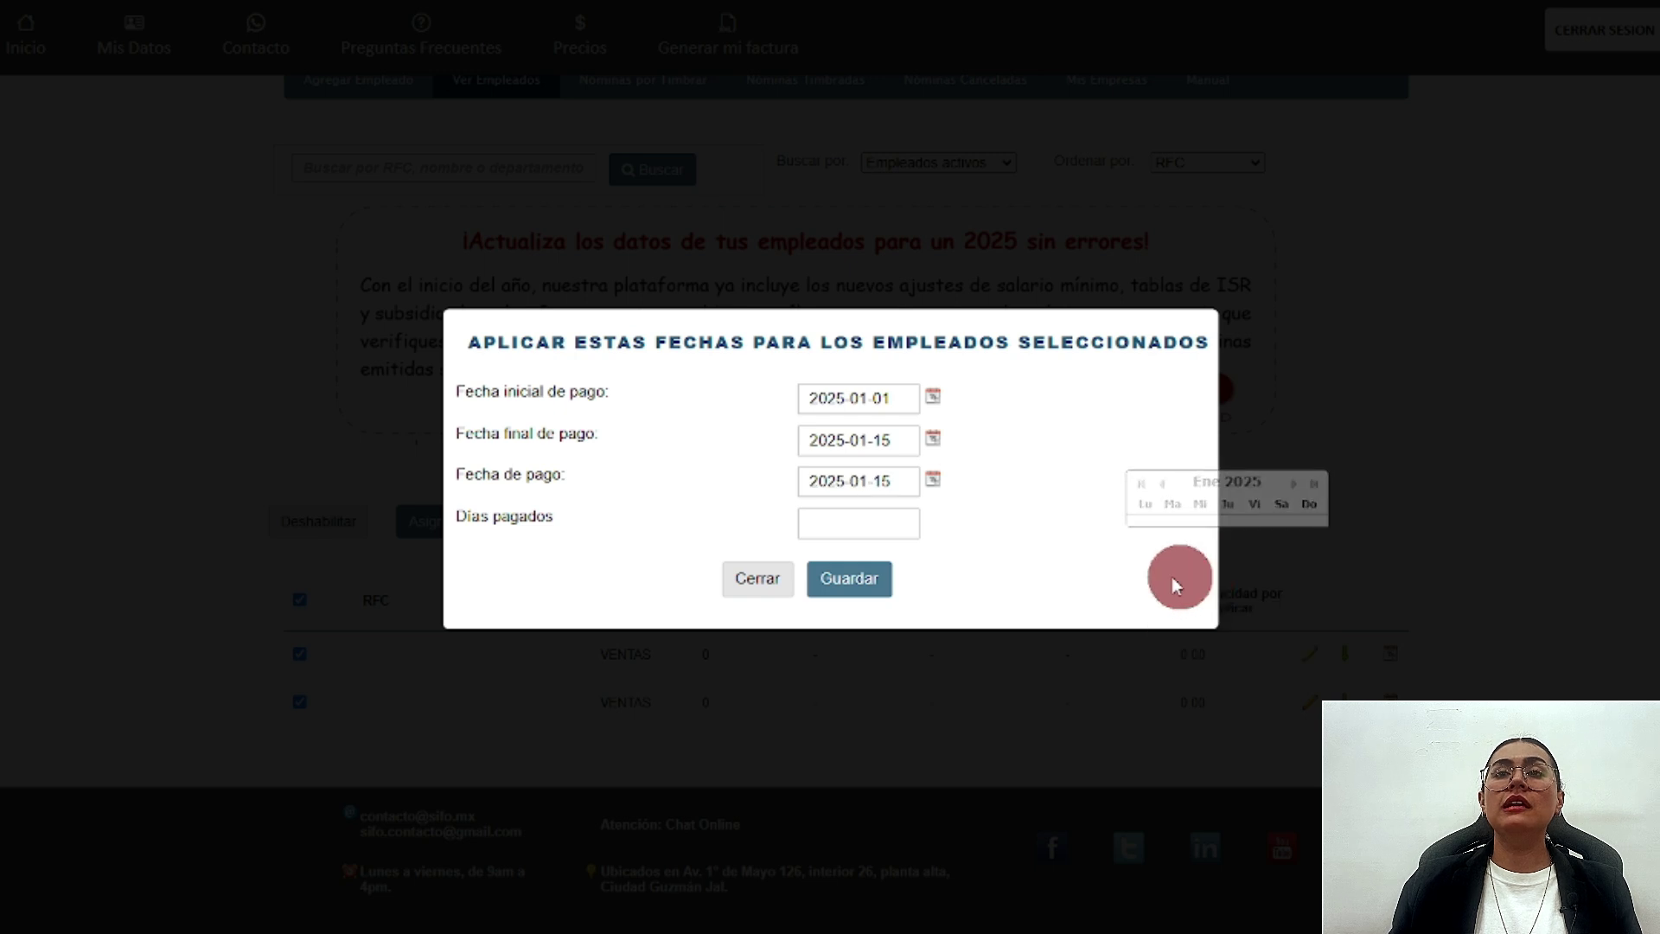
- Set the paid days to 15 and save the pay period for the selected employees
{"action": "left_click", "coordinate": [862, 524]}
{"action": "type", "text": "15"}
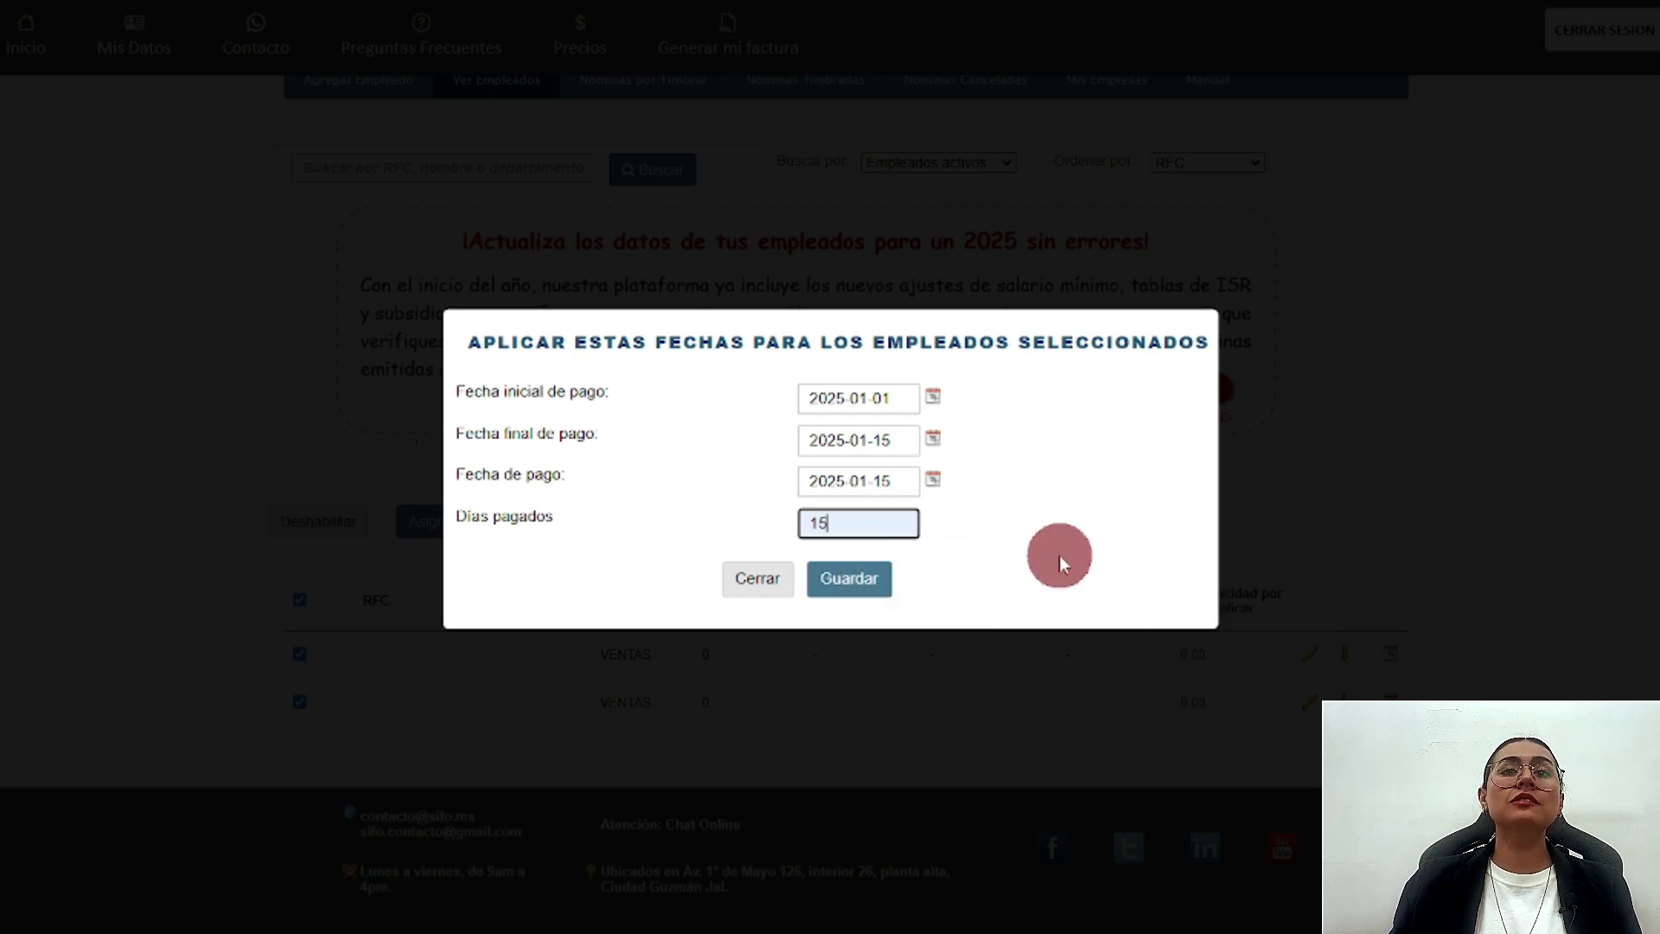
{"action": "left_click", "coordinate": [822, 578]}
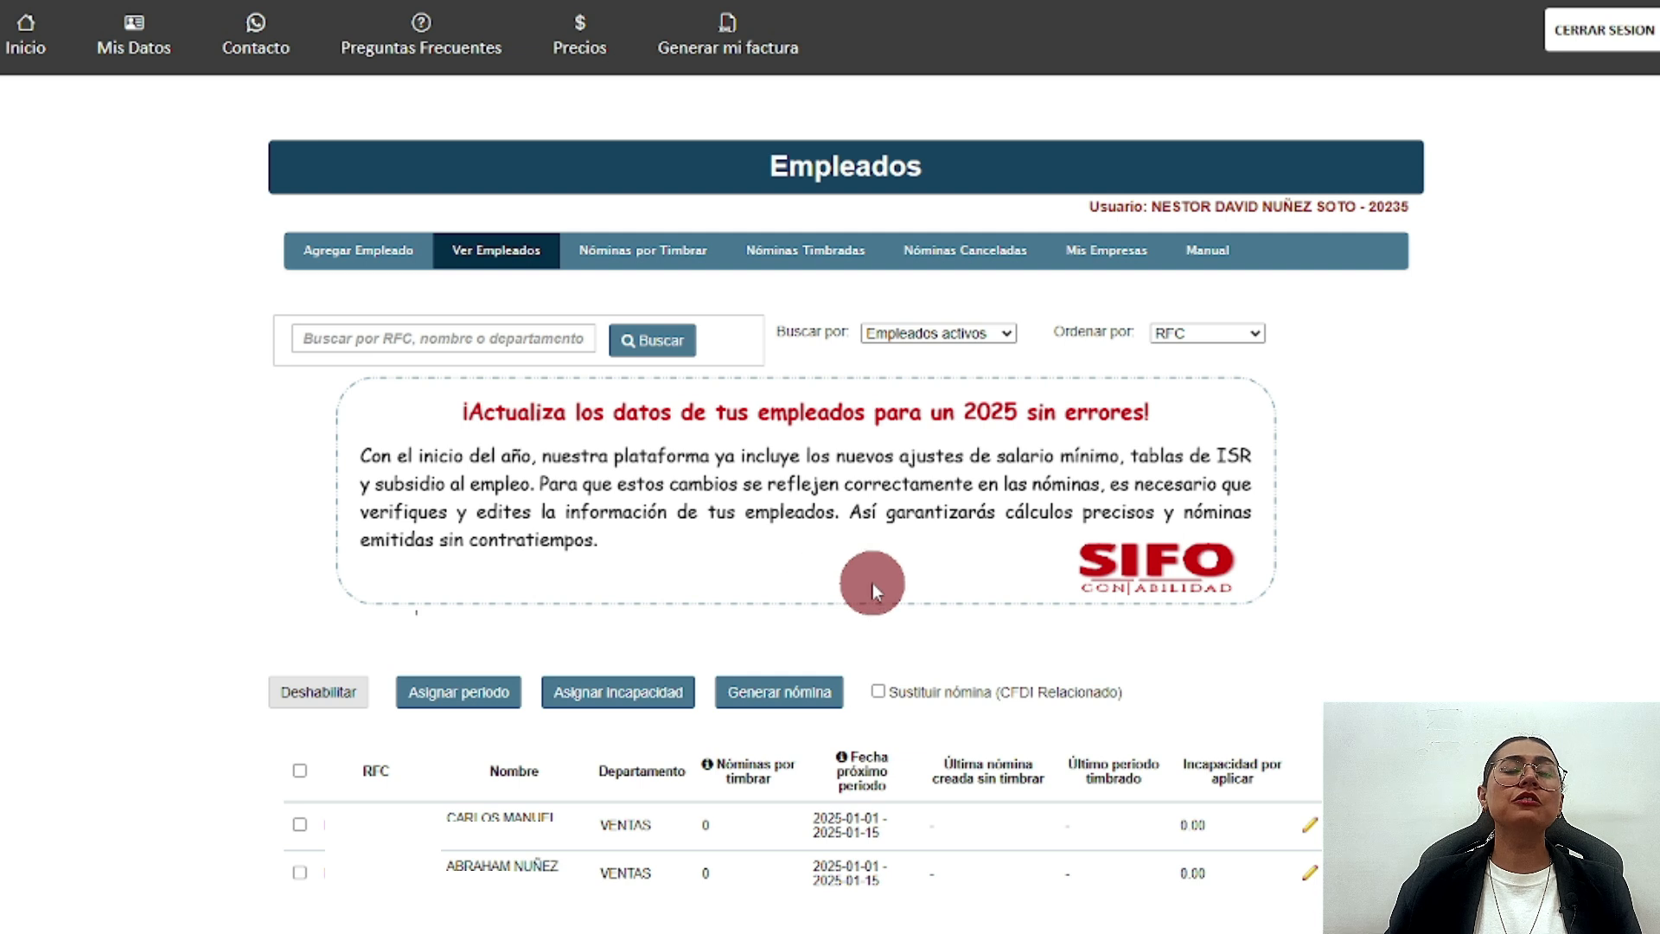
- Select all employees in the list again and generate their payrolls
{"action": "scroll", "coordinate": [1546, 573], "scroll_direction": "down", "scroll_amount": 2}
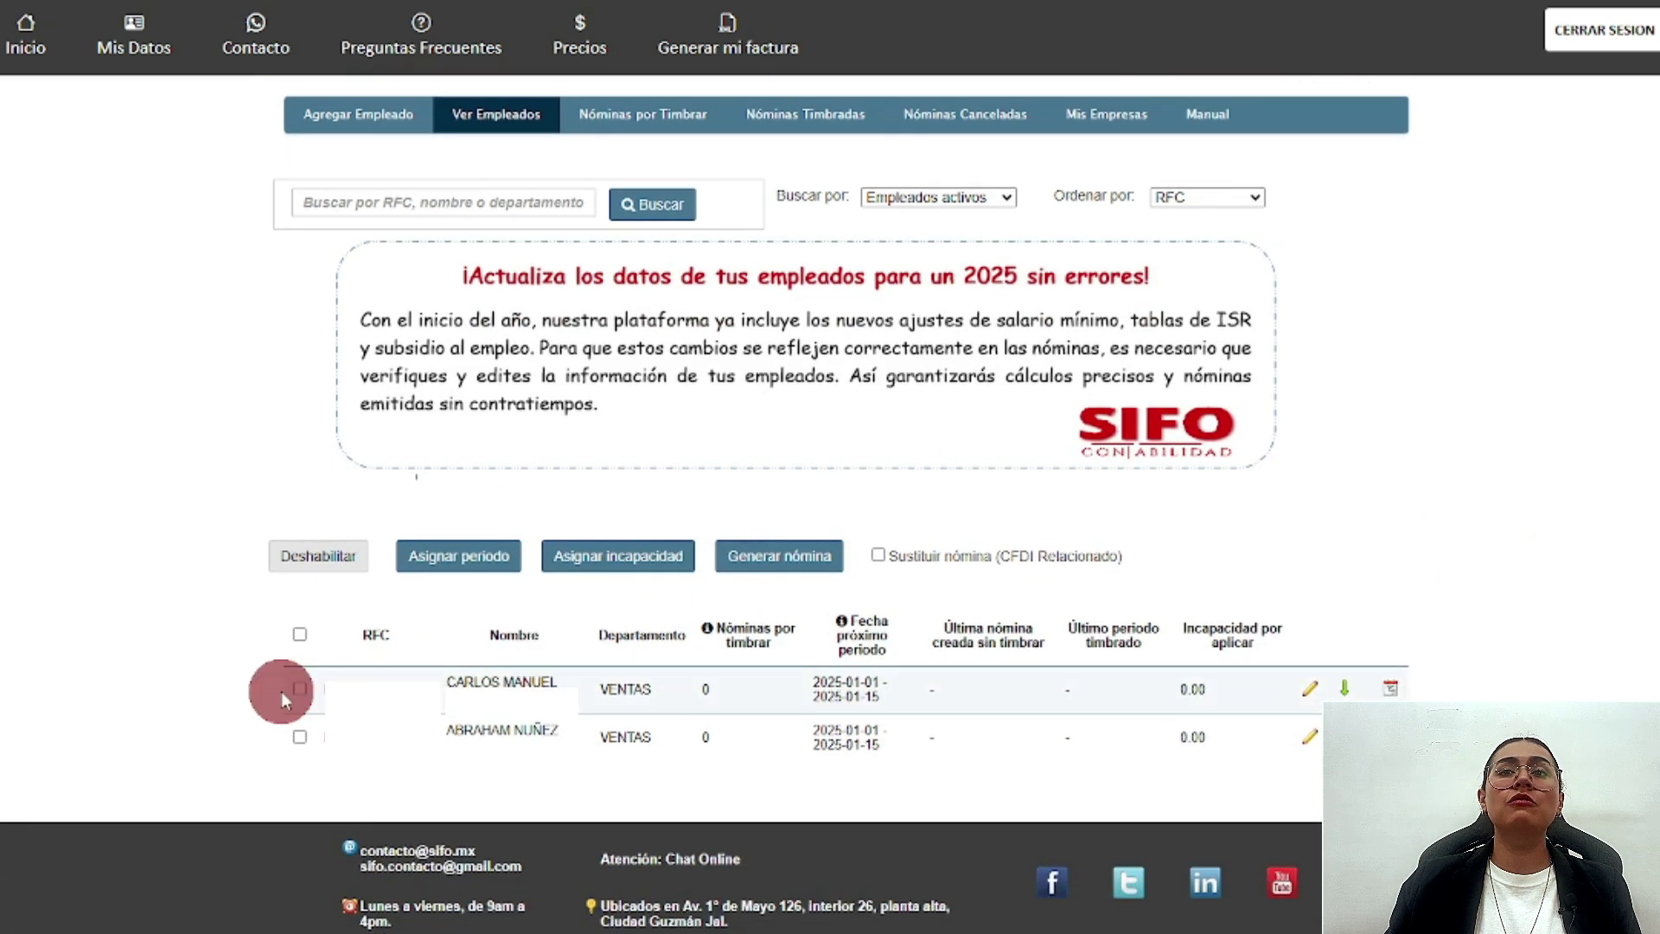
{"action": "left_click", "coordinate": [298, 634]}
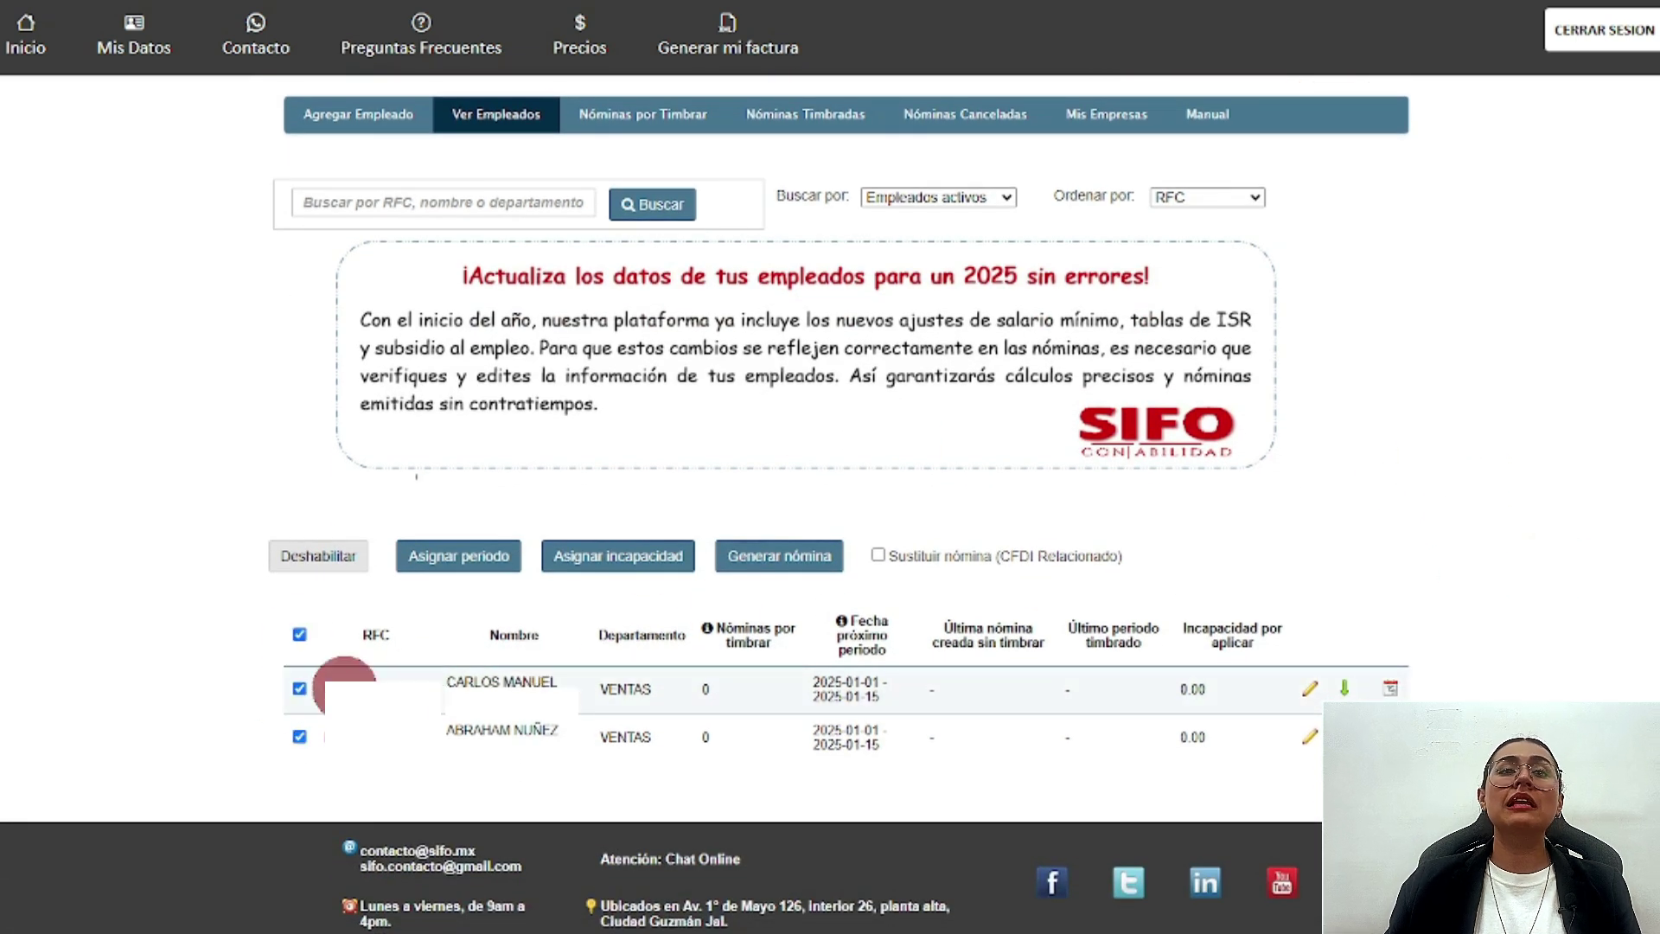
{"action": "left_click", "coordinate": [783, 556]}
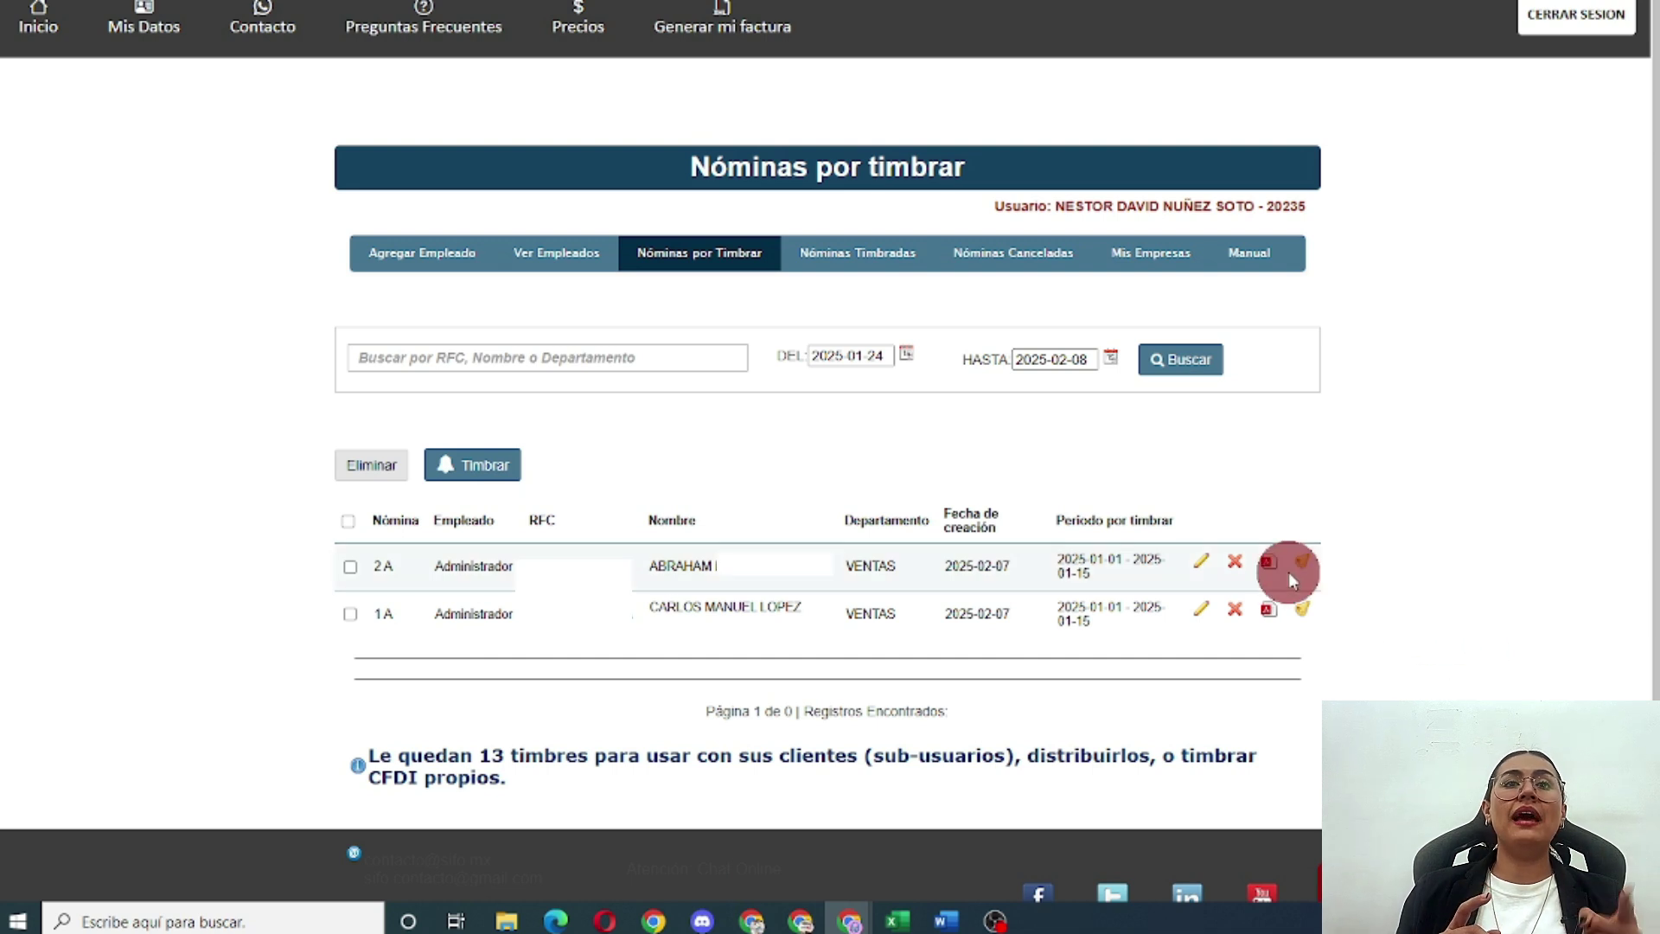
- Open the PDF preview of payroll 2 A and examine its perceptions, deductions, other payments and total before stamping
{"action": "left_click", "coordinate": [1267, 563]}
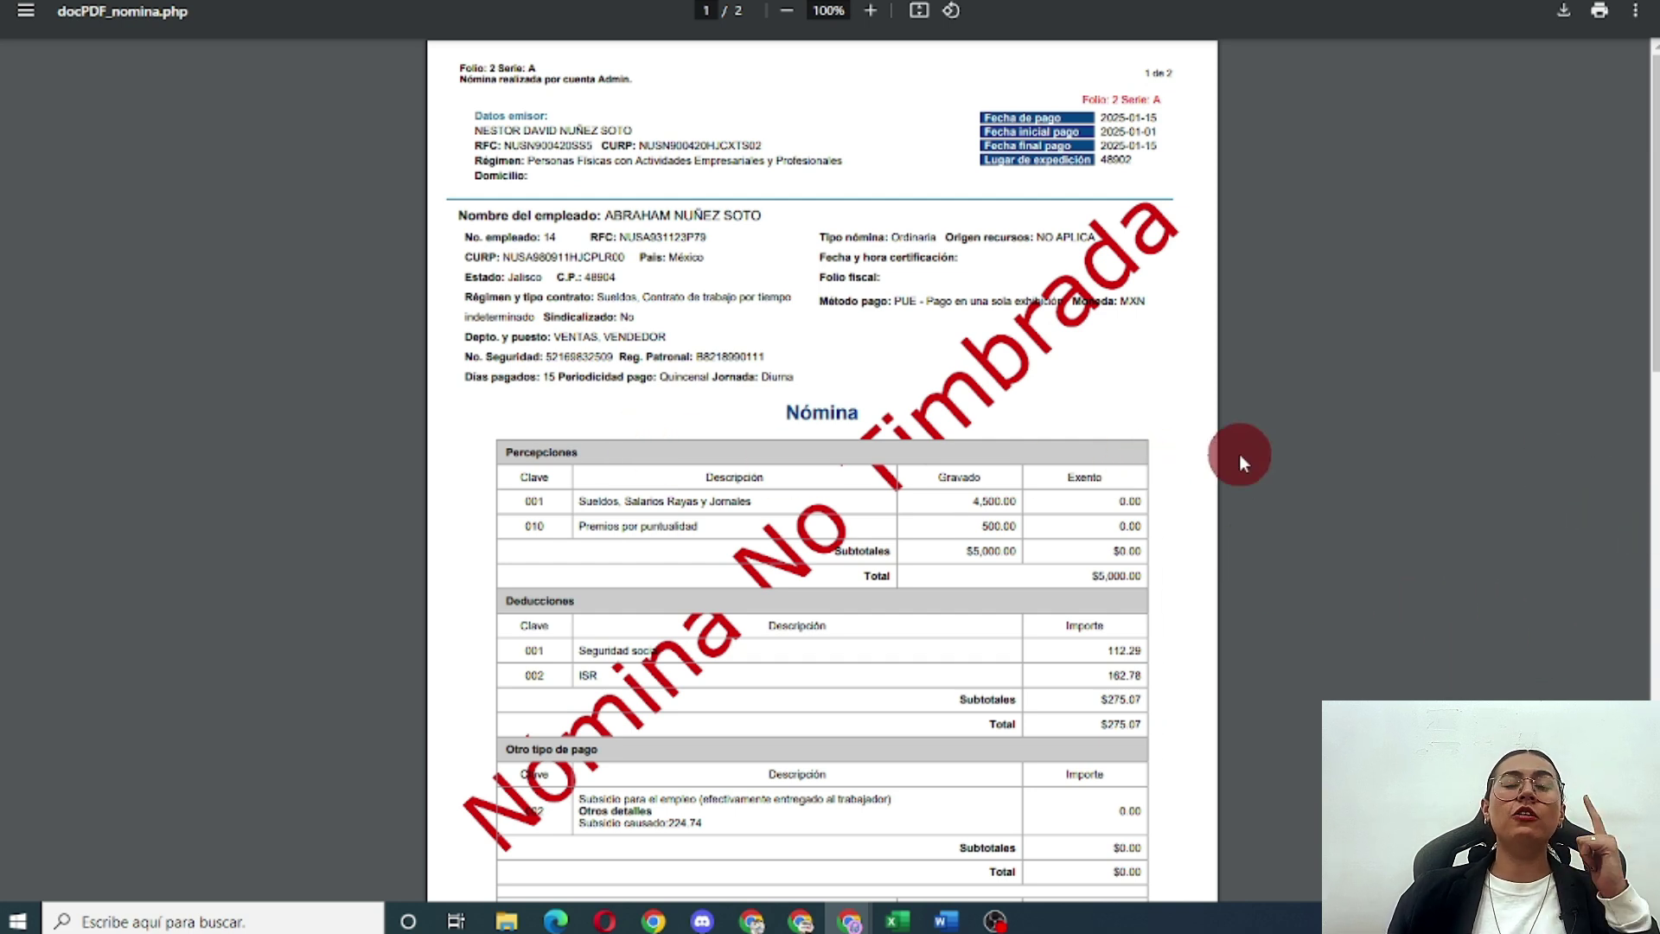
{"action": "scroll", "coordinate": [1238, 454], "scroll_direction": "down", "scroll_amount": 1}
{"action": "scroll", "coordinate": [1238, 454], "scroll_direction": "up", "scroll_amount": 1}
{"action": "scroll", "coordinate": [1237, 453], "scroll_direction": "down", "scroll_amount": 3}
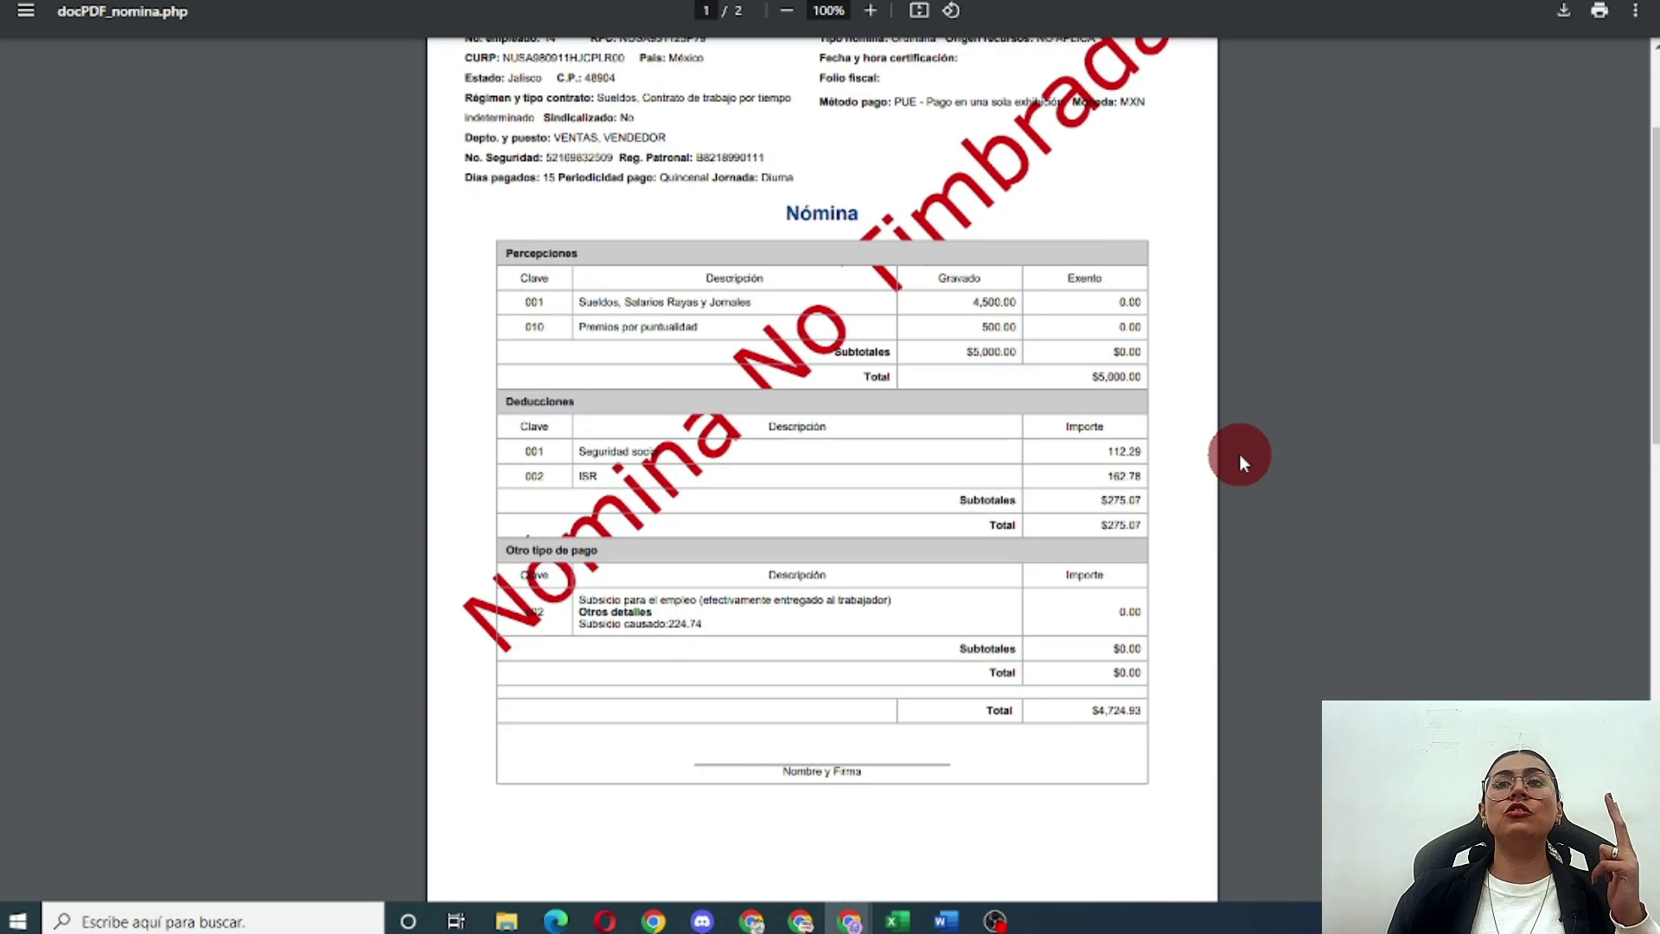
{"action": "scroll", "coordinate": [1238, 454], "scroll_direction": "down", "scroll_amount": 1}
{"action": "scroll", "coordinate": [1242, 455], "scroll_direction": "down", "scroll_amount": 1}
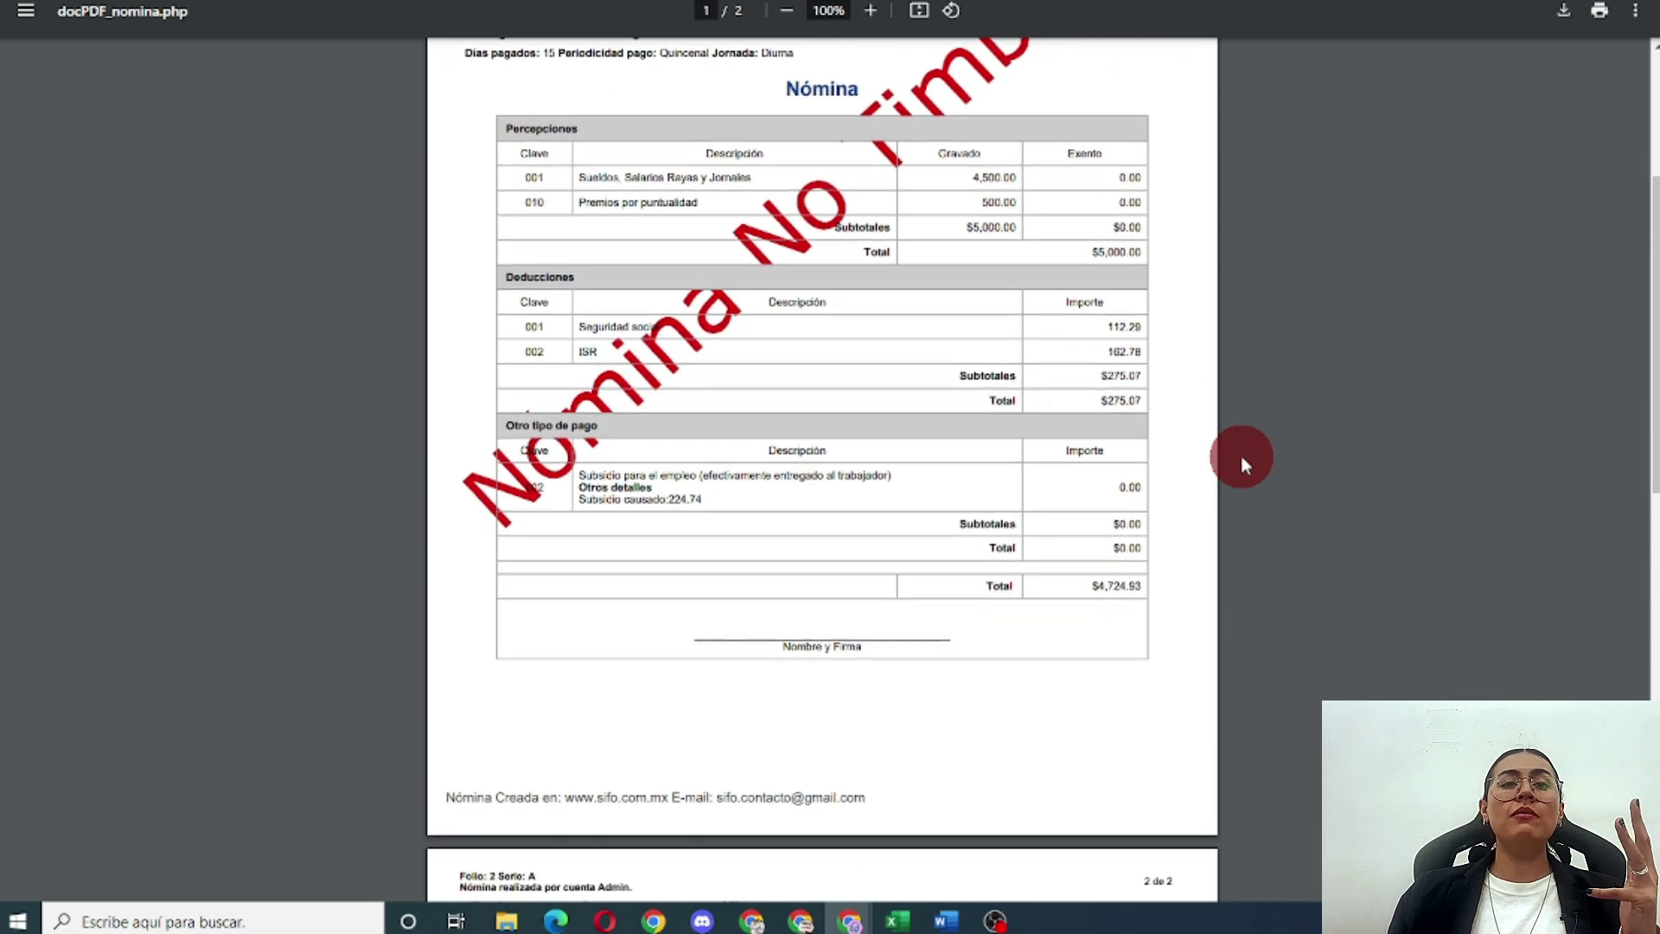
{"action": "scroll", "coordinate": [1241, 457], "scroll_direction": "down", "scroll_amount": 2}
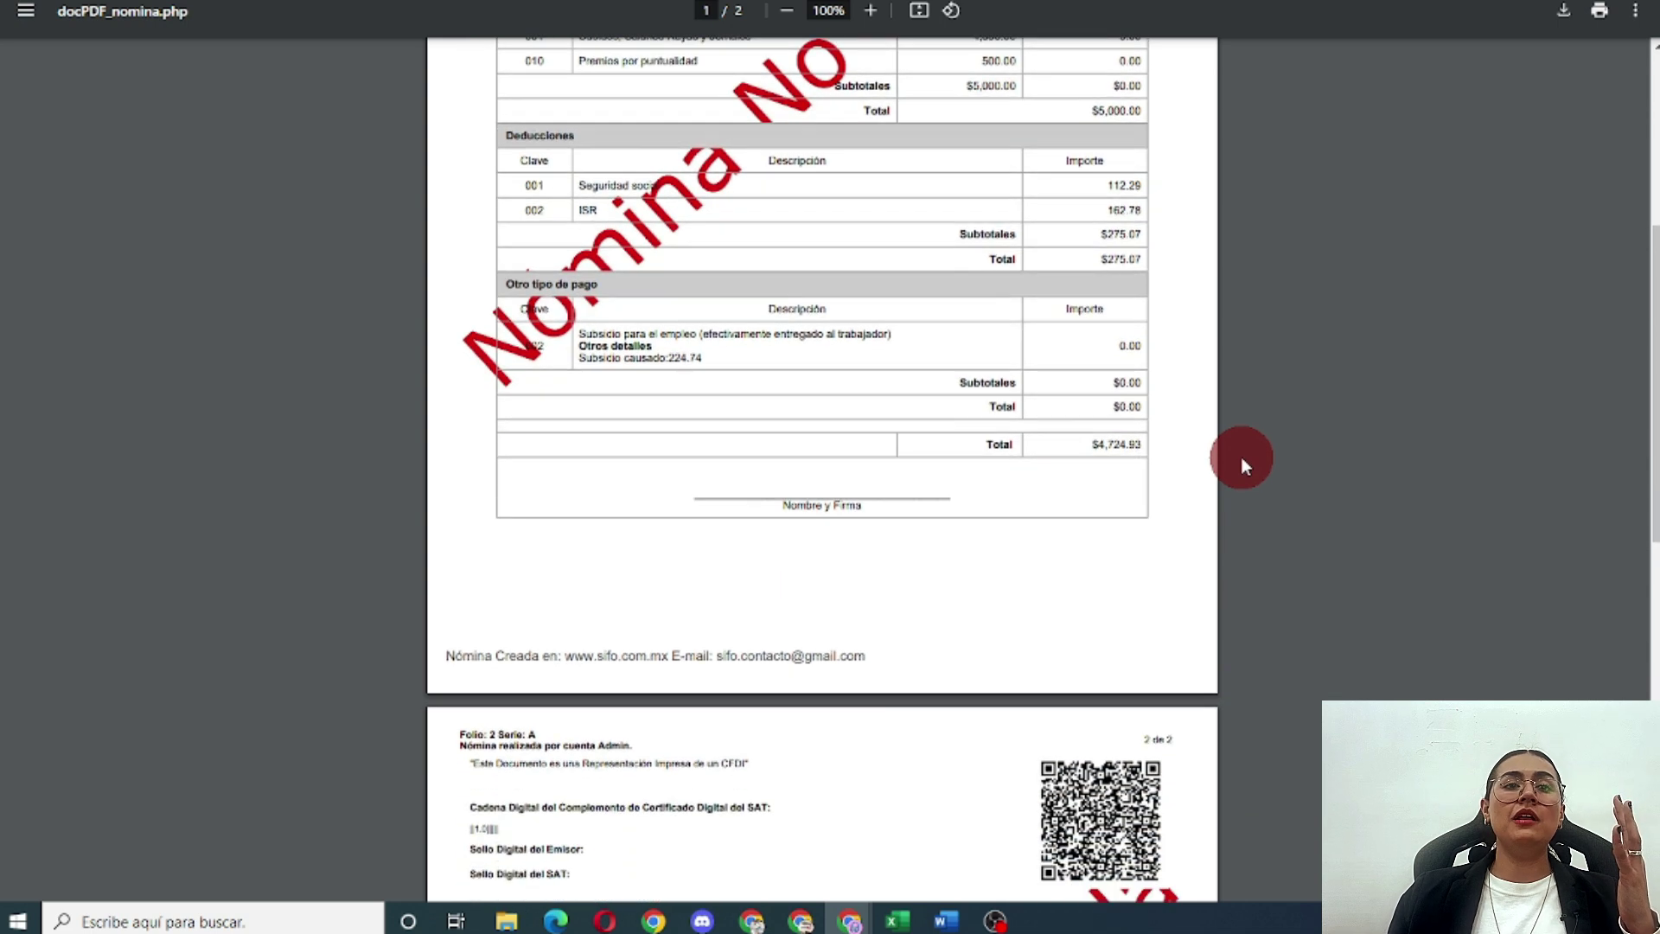
{"action": "scroll", "coordinate": [1241, 456], "scroll_direction": "down", "scroll_amount": 1}
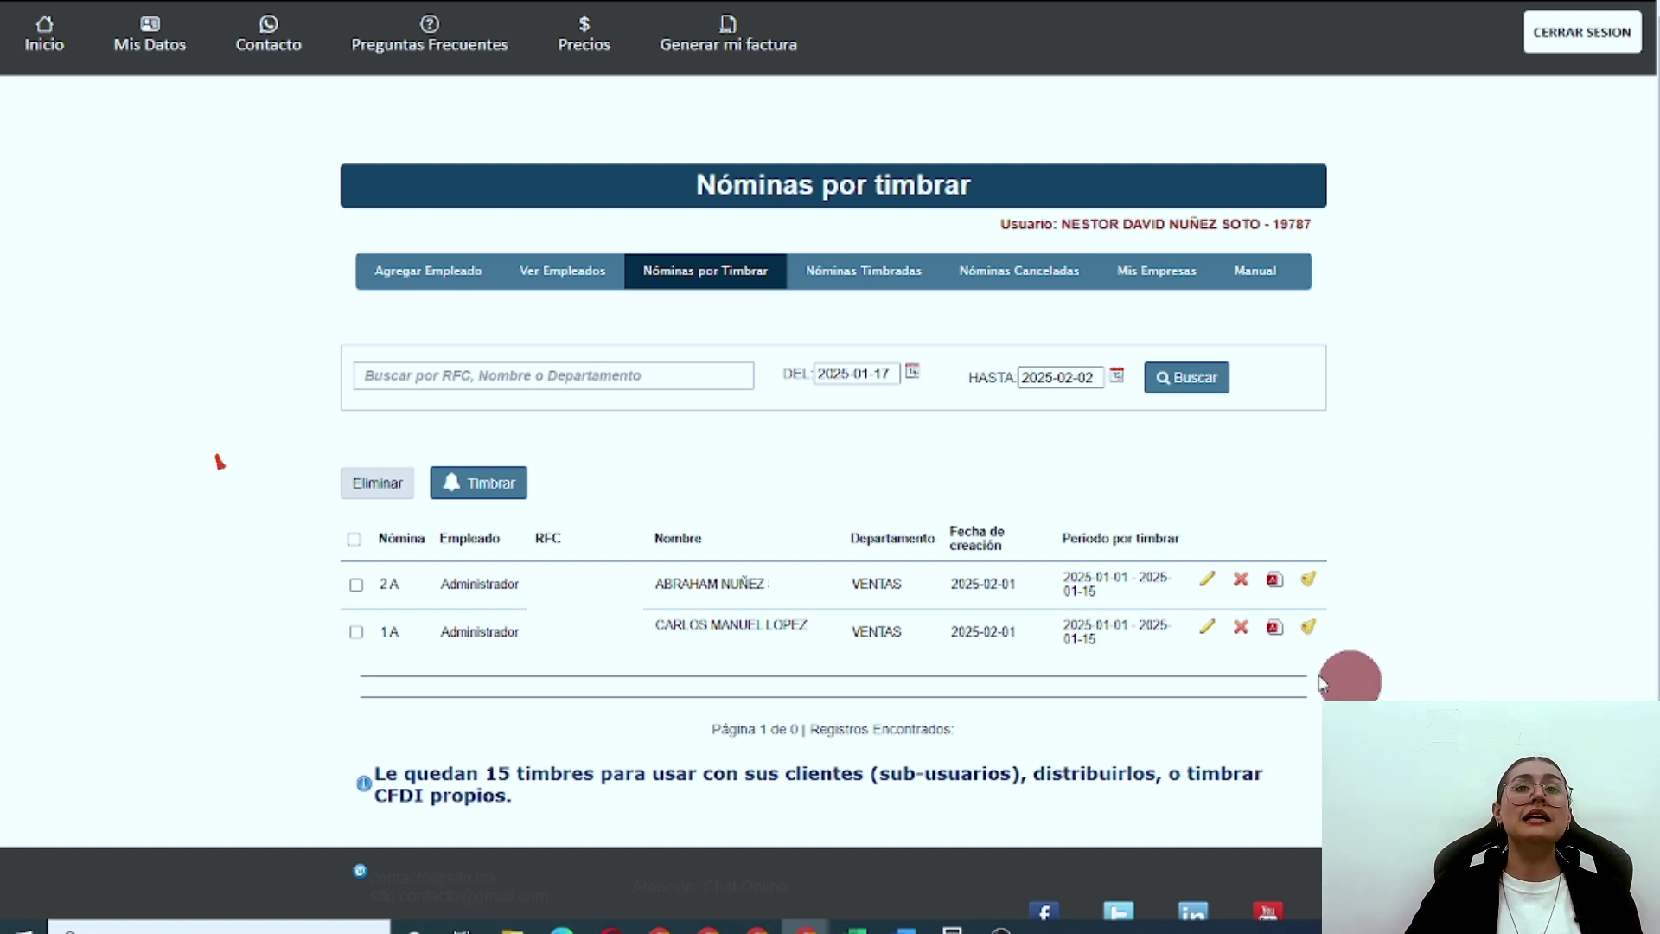
- Select all payrolls pending stamping, 2 A and 1 A, and stamp them together
{"action": "left_click", "coordinate": [354, 539]}
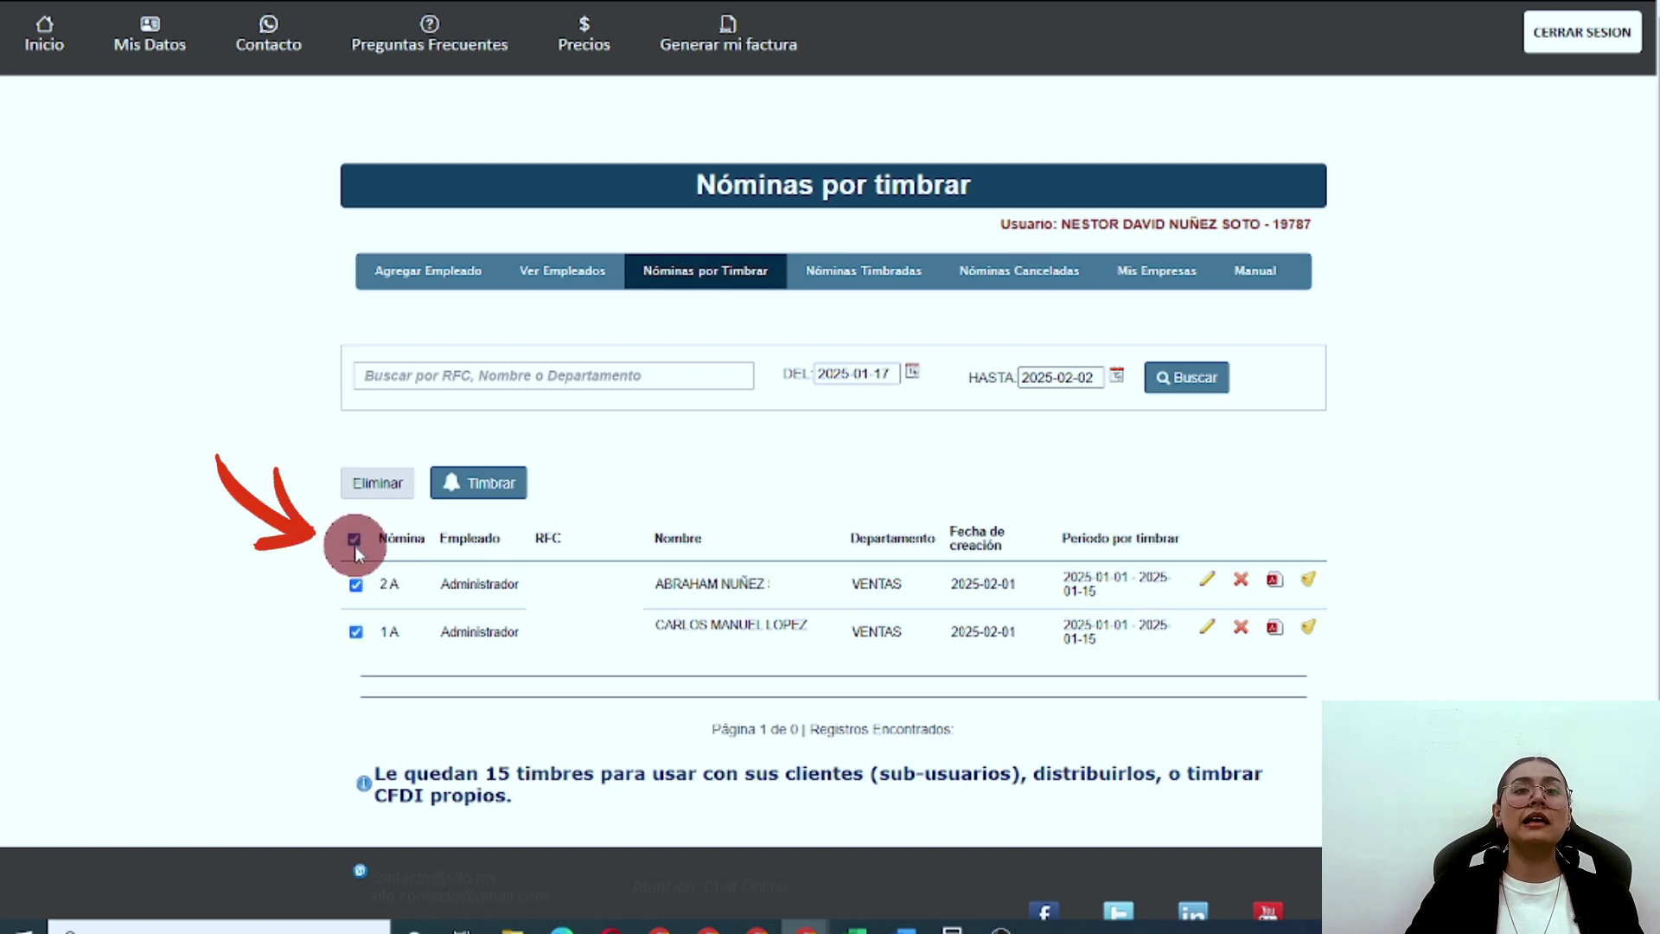
{"action": "left_click", "coordinate": [496, 484]}
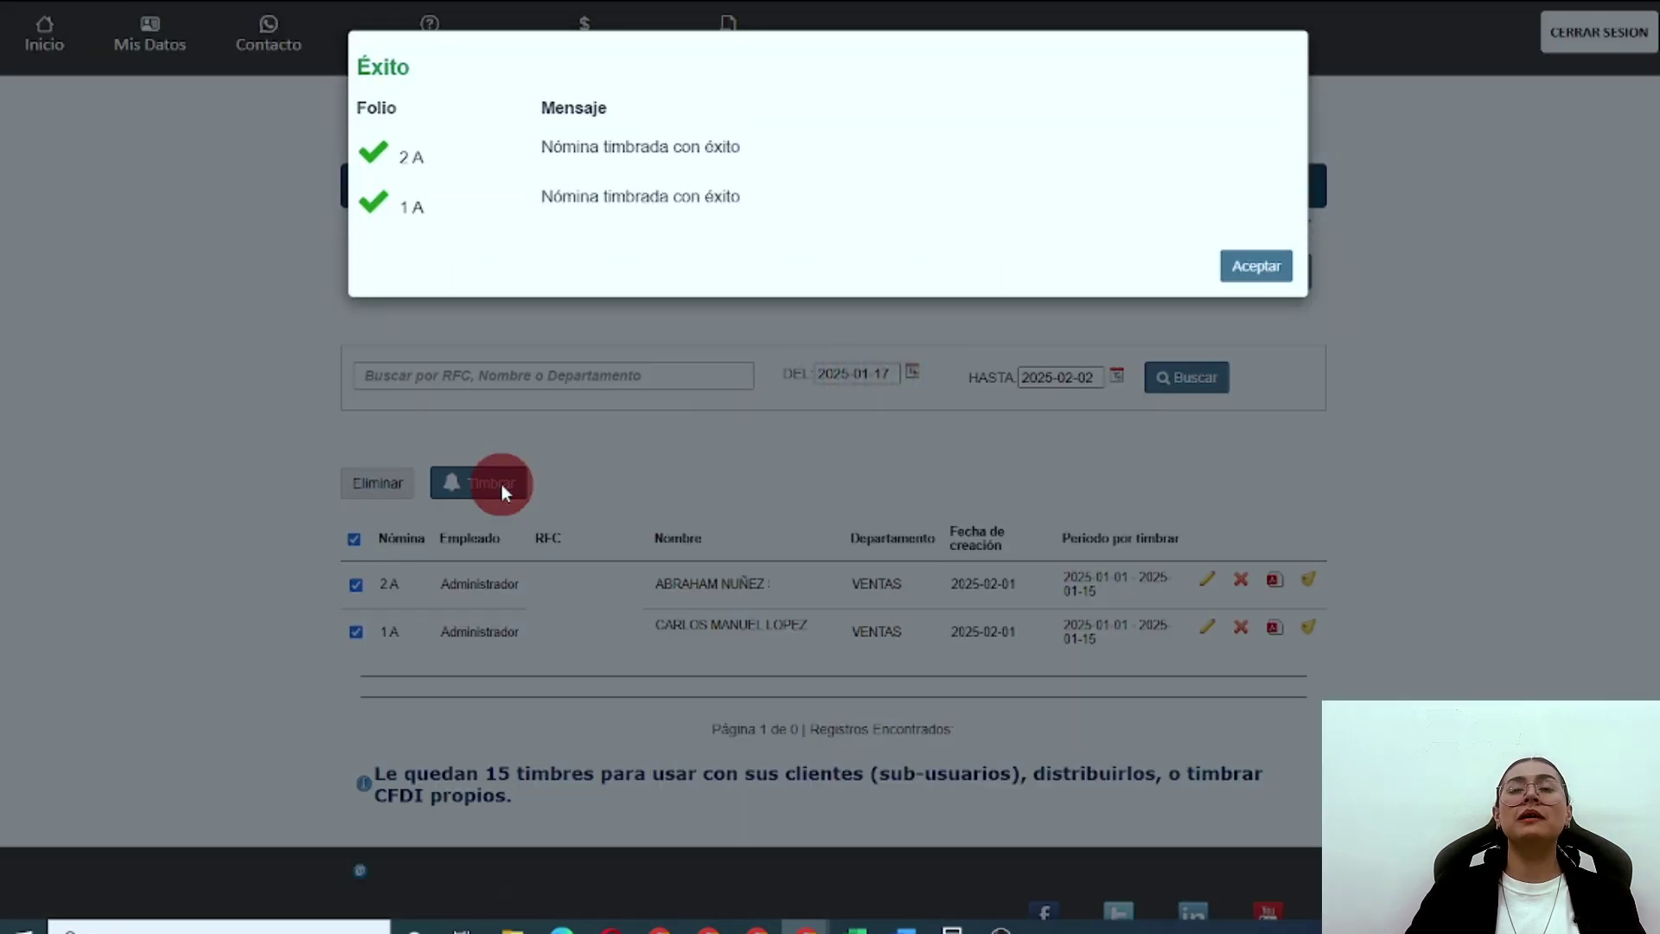
{"action": "left_click", "coordinate": [1245, 268]}
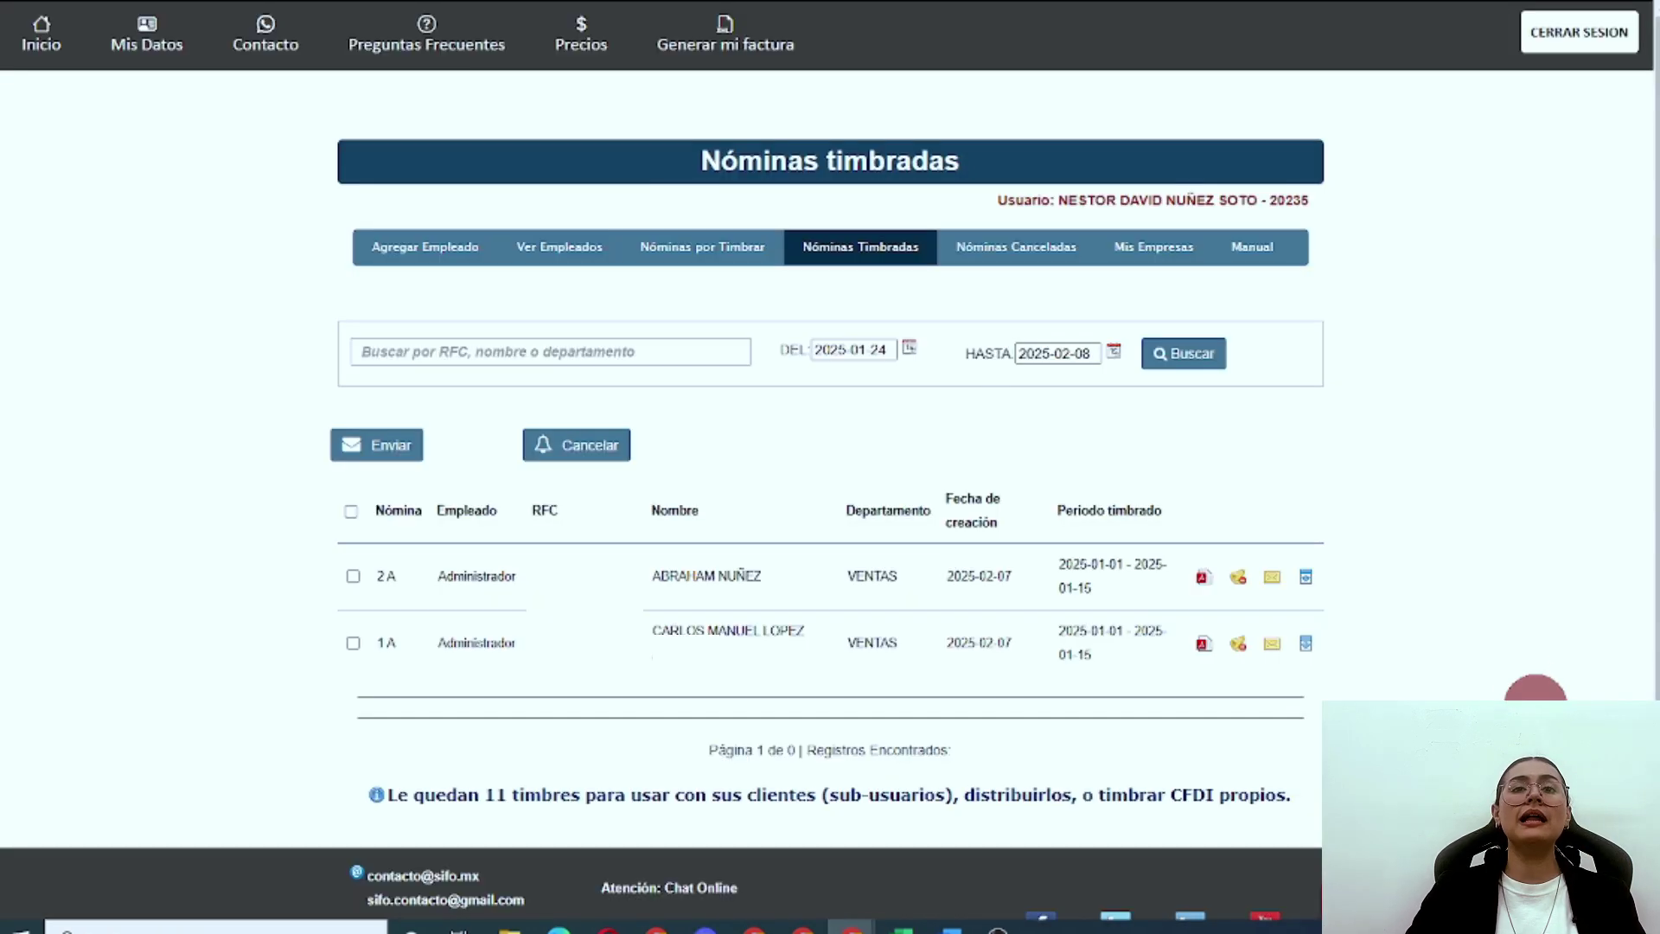
- View the PDF of stamped payroll 2 A and send that payroll by email, entering the recipient's e-mail address
{"action": "left_click", "coordinate": [1203, 579]}
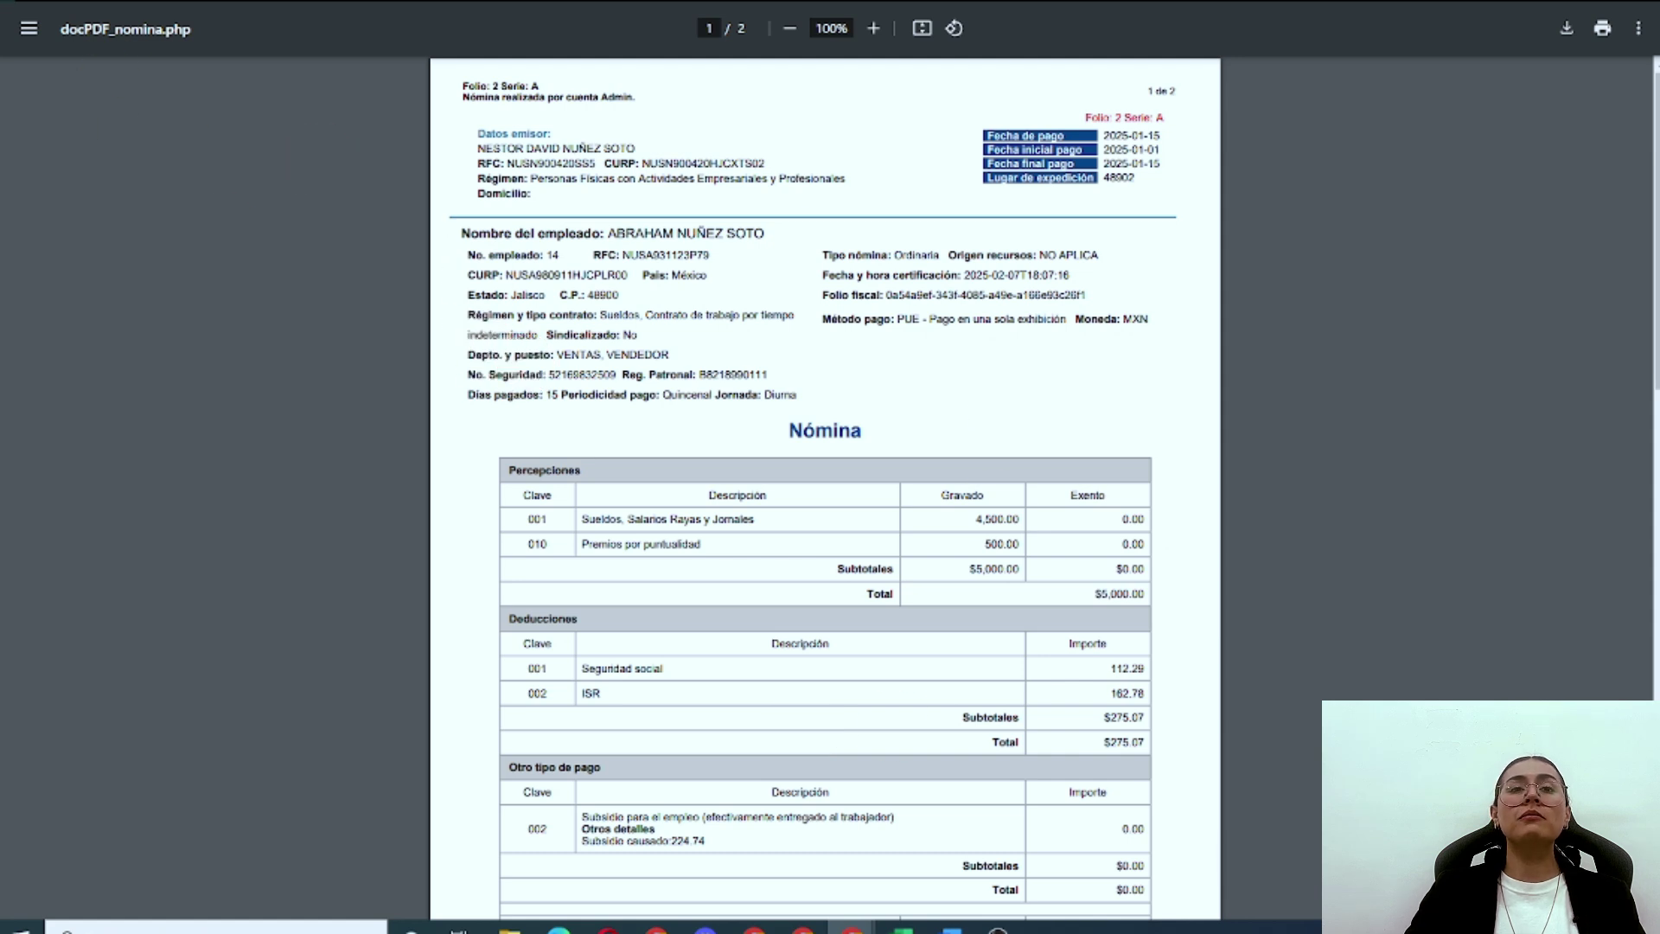
{"action": "left_click", "coordinate": [19, 1]}
{"action": "left_click", "coordinate": [1272, 579]}
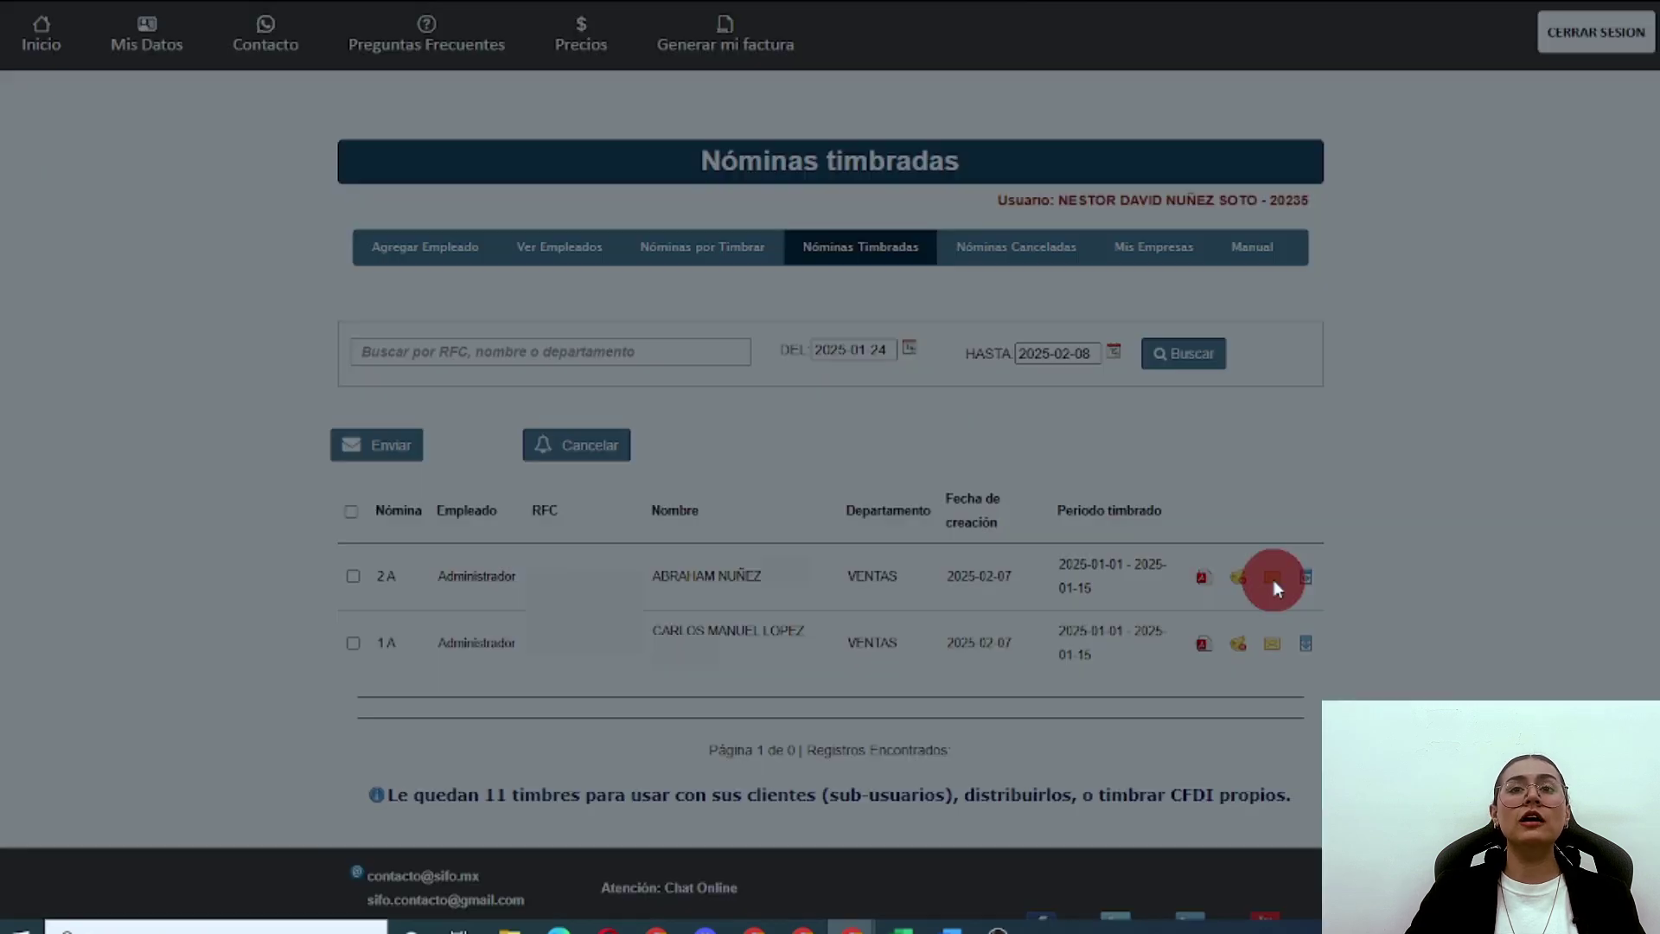
{"action": "type", "text": "l.com"}
{"action": "left_click", "coordinate": [981, 263]}
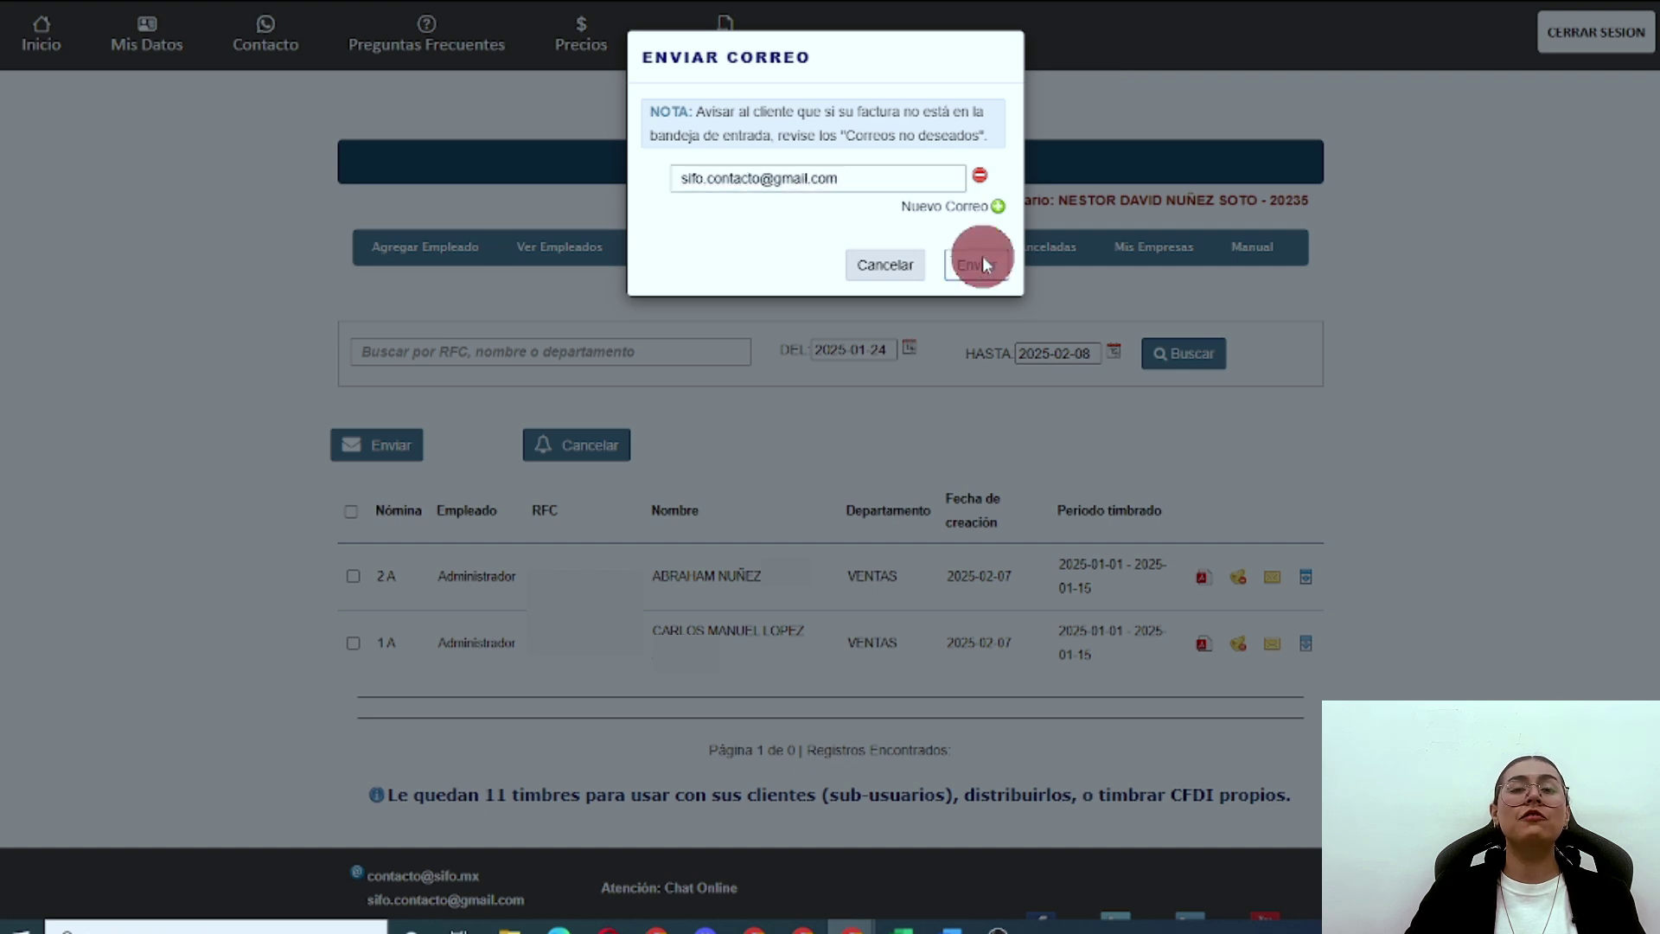